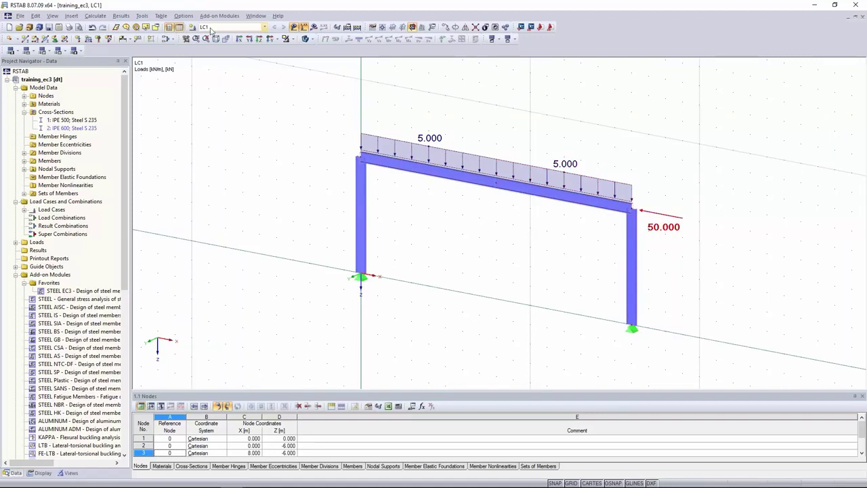
Inspect the frame's horizontal beam and the continuous set of members it belongs to in the project navigator.
{"action": "left_click", "coordinate": [24, 111]}
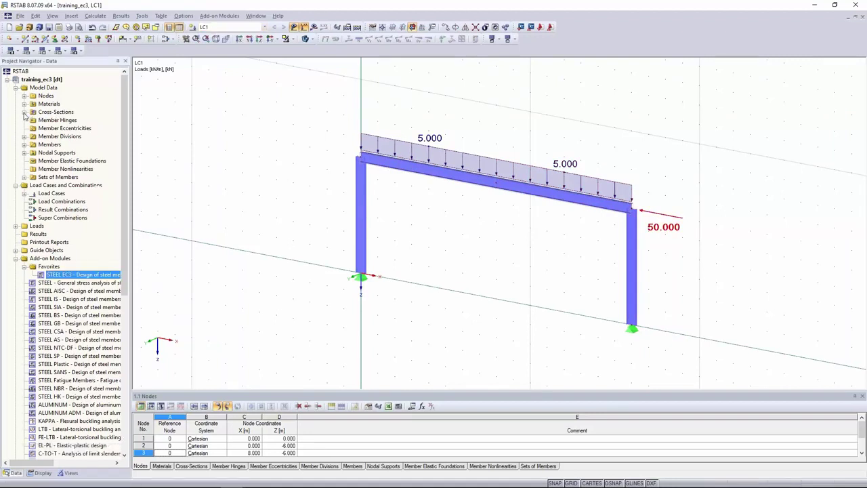
{"action": "left_click", "coordinate": [547, 187]}
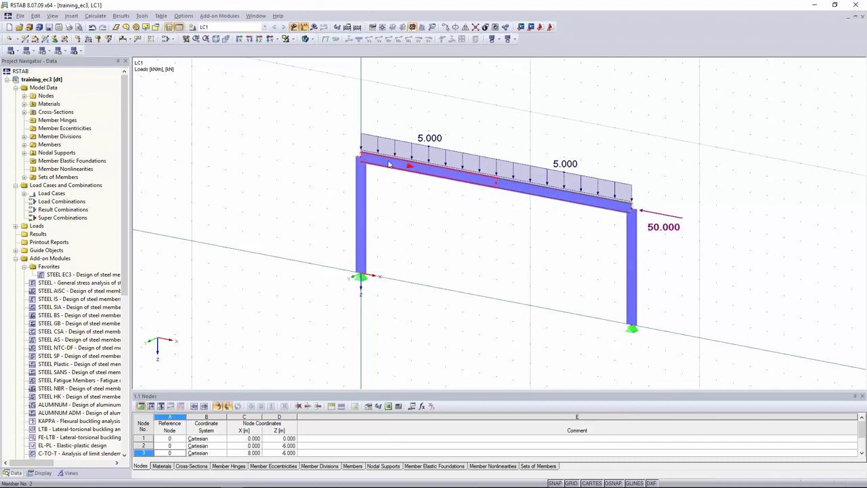
{"action": "left_click", "coordinate": [24, 178]}
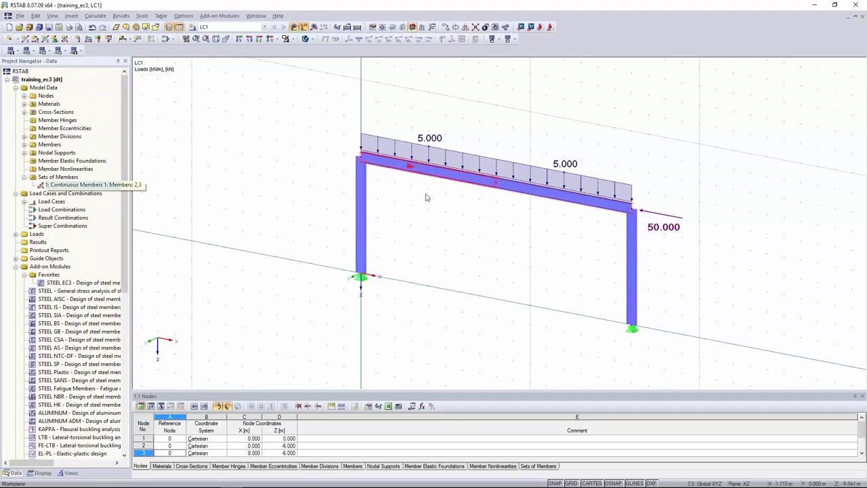
{"action": "left_click", "coordinate": [500, 125]}
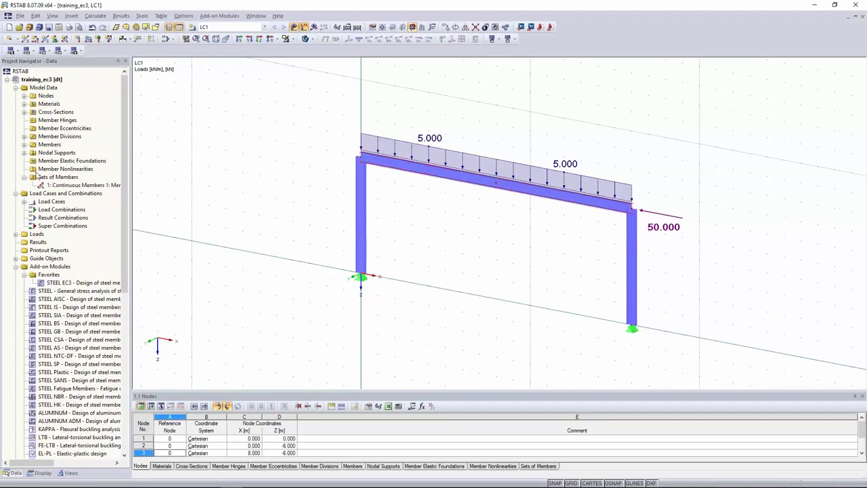
{"action": "left_click", "coordinate": [24, 177]}
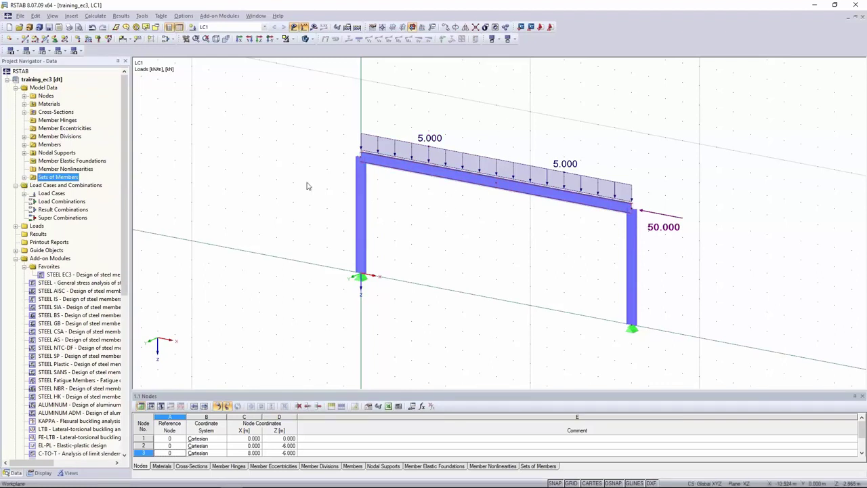
{"action": "left_click_drag", "start_coordinate": [112, 139], "coordinate": [81, 139]}
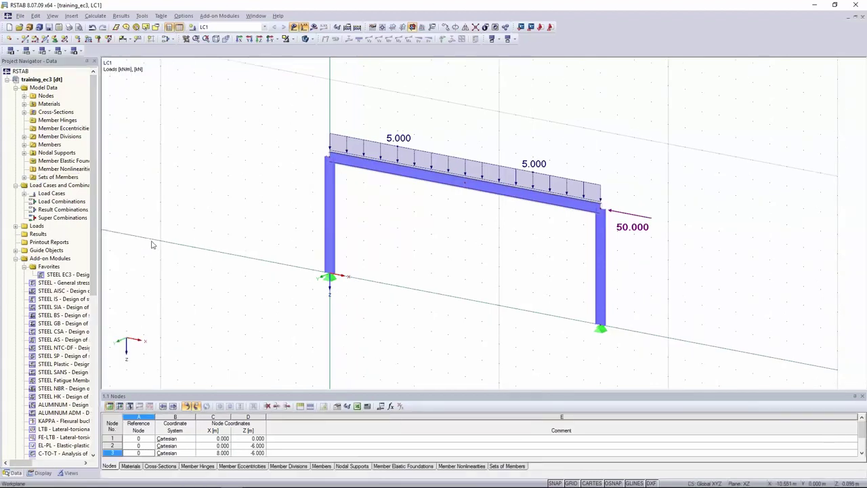
Open the STEEL EC3 add-on module and select load case LC1 for the ultimate limit state design.
{"action": "double_click", "coordinate": [64, 275]}
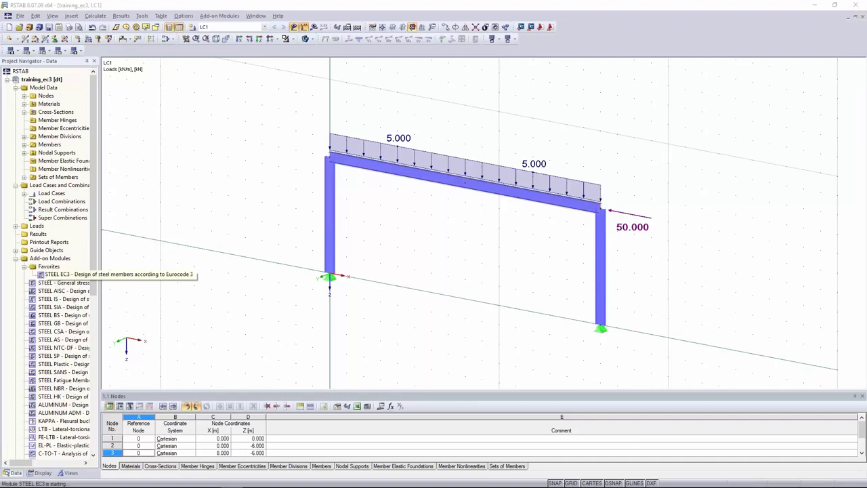
{"action": "left_click_drag", "start_coordinate": [340, 82], "coordinate": [255, 233]}
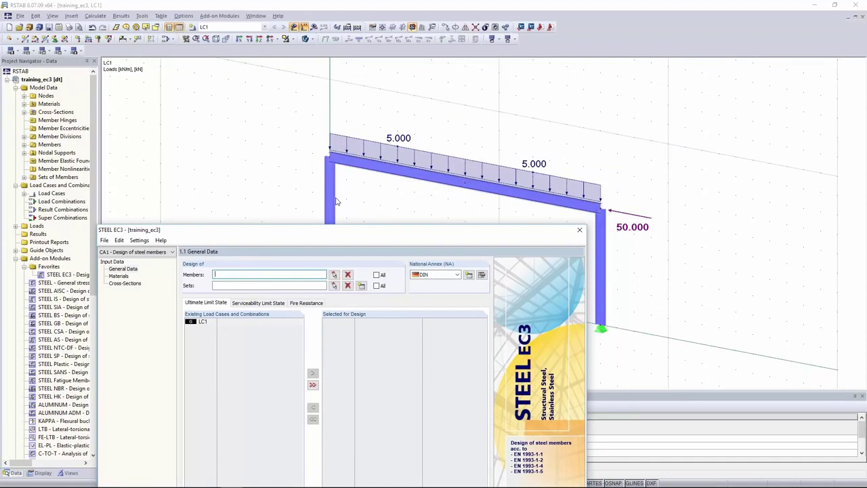
{"action": "left_click_drag", "start_coordinate": [292, 234], "coordinate": [303, 104]}
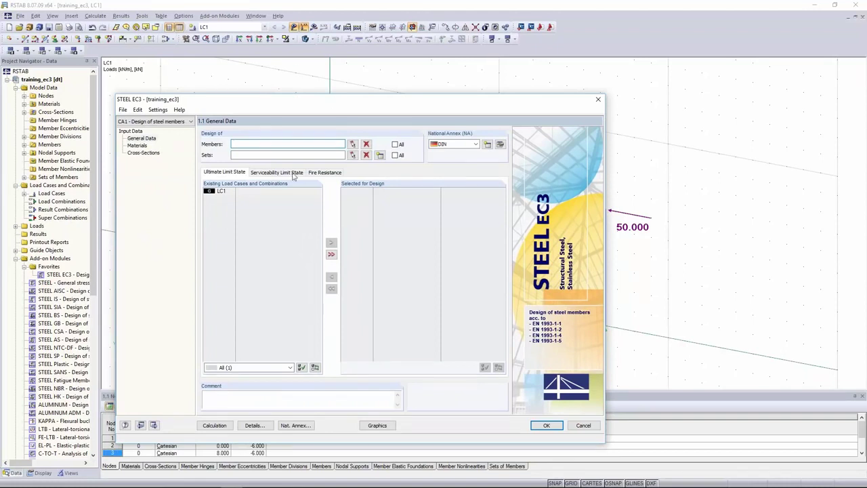
{"action": "double_click", "coordinate": [221, 192]}
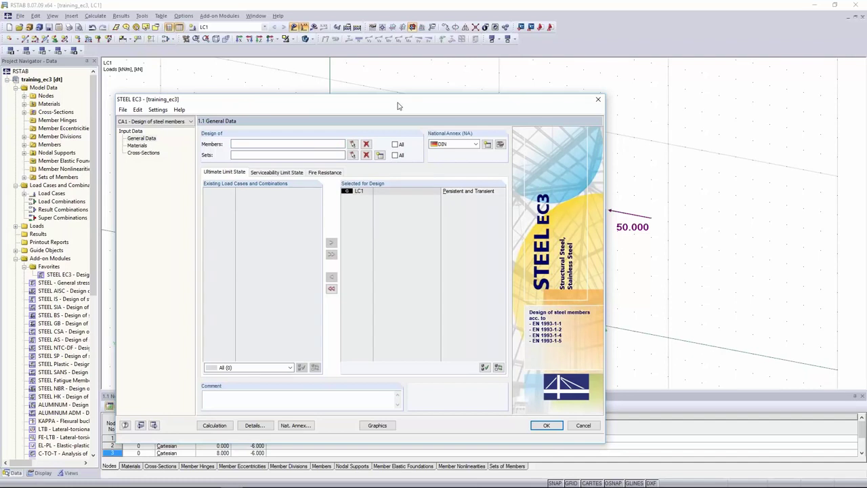
Include all sets of members in the design and set the National Annex to CEN (European Union).
{"action": "mouse_move", "coordinate": [393, 107]}
{"action": "left_mouse_down"}
{"action": "mouse_move", "coordinate": [310, 126]}
{"action": "mouse_move", "coordinate": [383, 94]}
{"action": "left_mouse_up"}
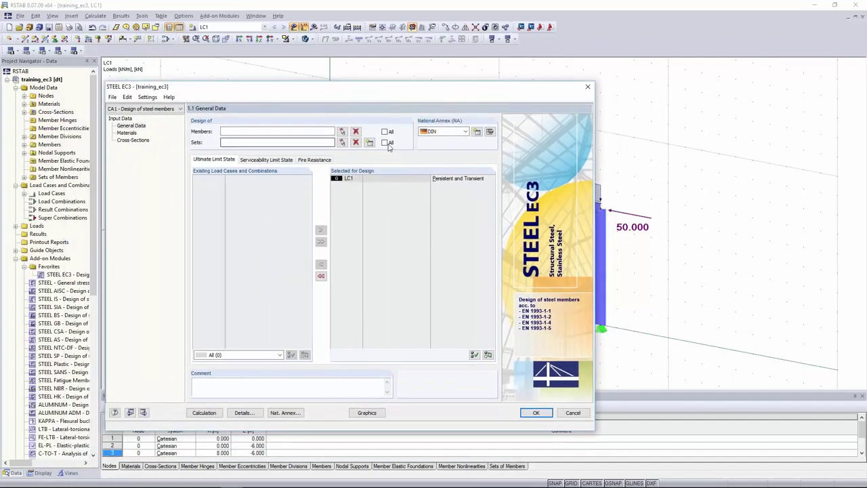
{"action": "left_click", "coordinate": [386, 144]}
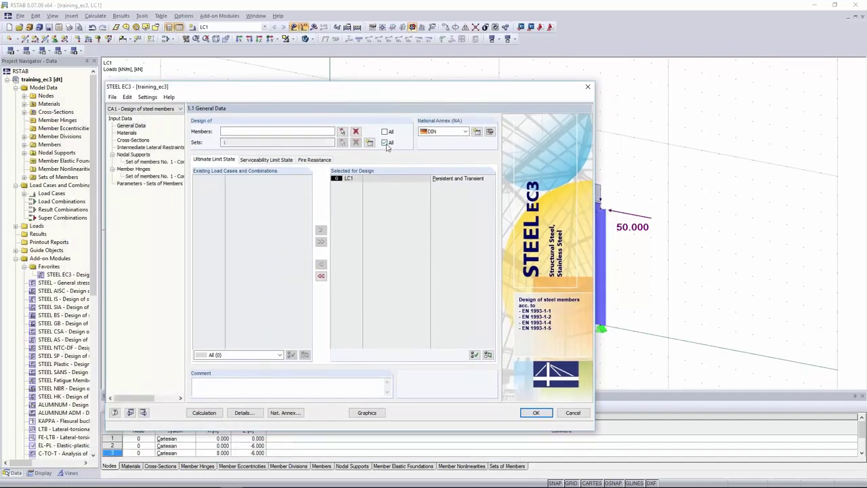
{"action": "left_click", "coordinate": [433, 133]}
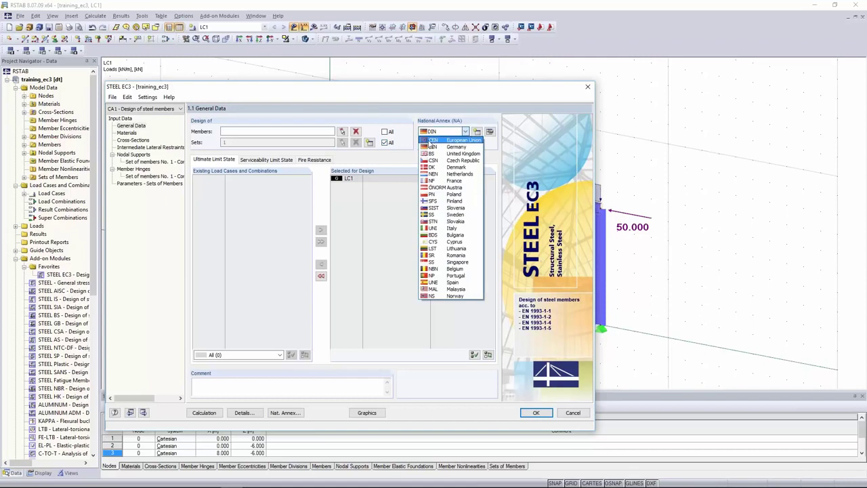
{"action": "left_click", "coordinate": [450, 141]}
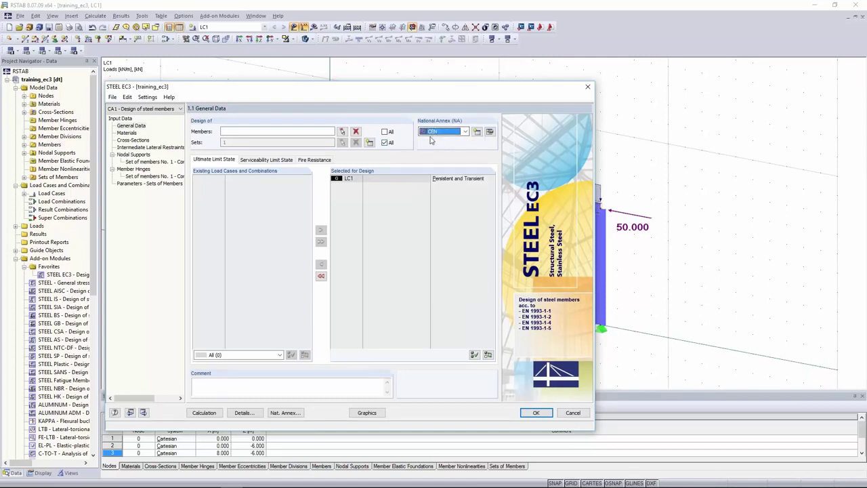
{"action": "left_click_drag", "start_coordinate": [444, 82], "coordinate": [456, 67]}
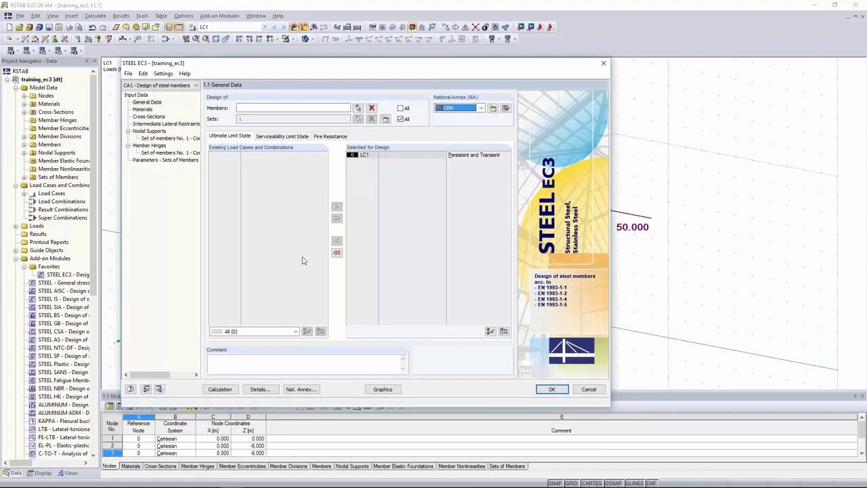
Set the stability analysis method for sets of members to the Equivalent Member Method according to 6.3.1 ... 6.3.3.
{"action": "left_click", "coordinate": [259, 390]}
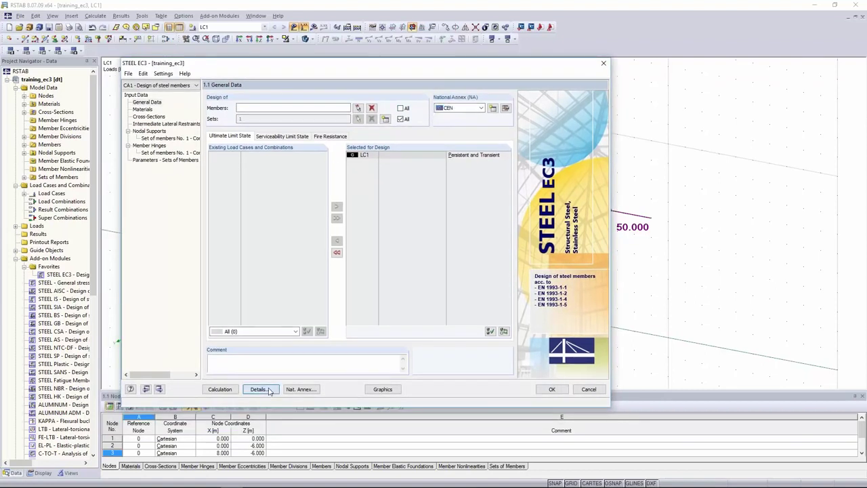
{"action": "left_click", "coordinate": [267, 97]}
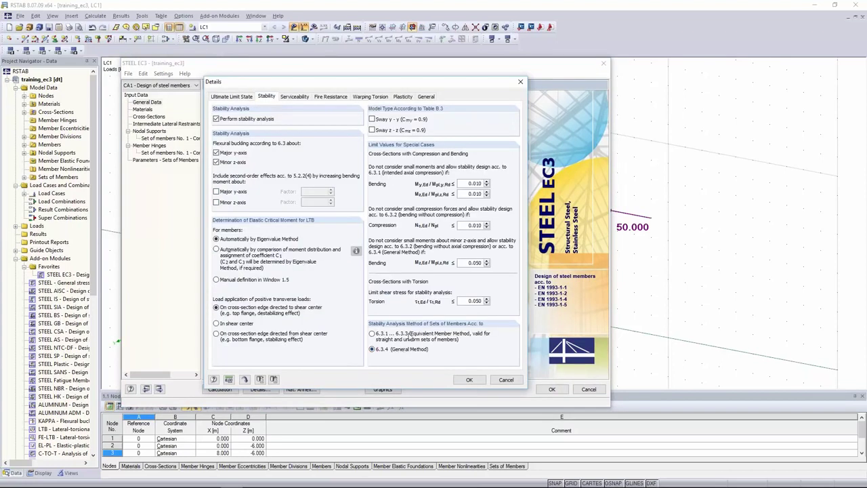
{"action": "left_click", "coordinate": [433, 341]}
{"action": "left_click", "coordinate": [469, 380]}
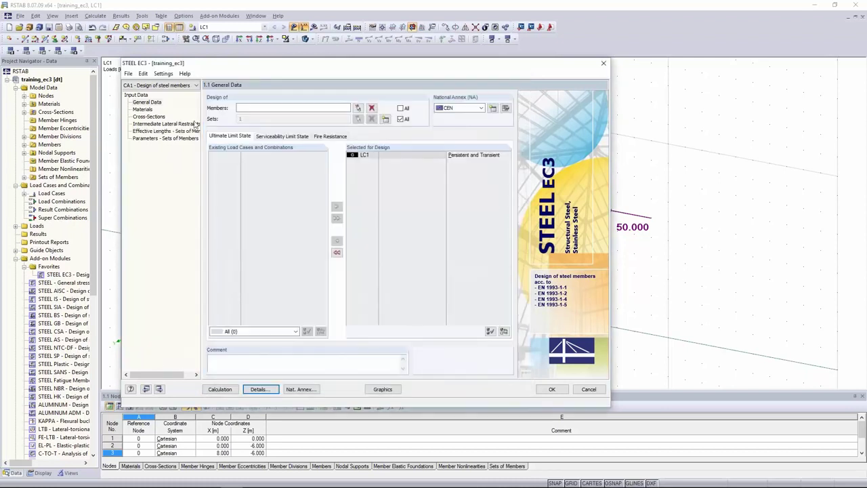
Review the material and the IPE 500 cross-section properties used for the design.
{"action": "left_click", "coordinate": [144, 110]}
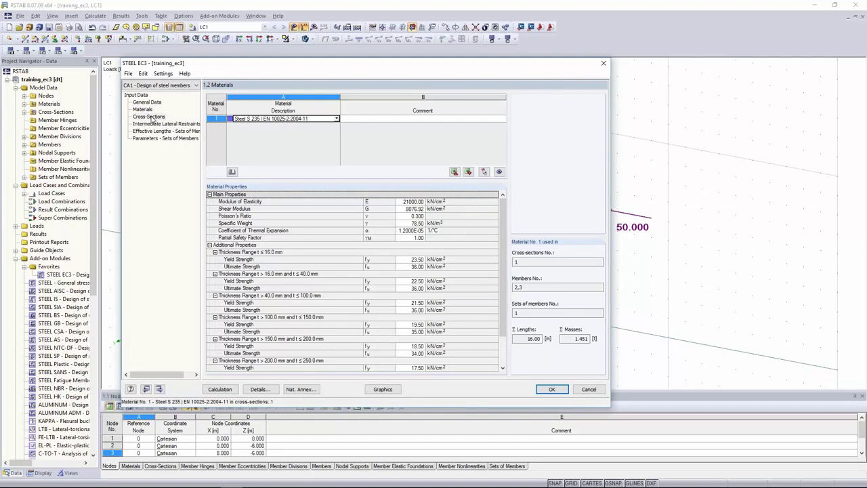
{"action": "left_click", "coordinate": [150, 116]}
{"action": "left_click", "coordinate": [279, 120]}
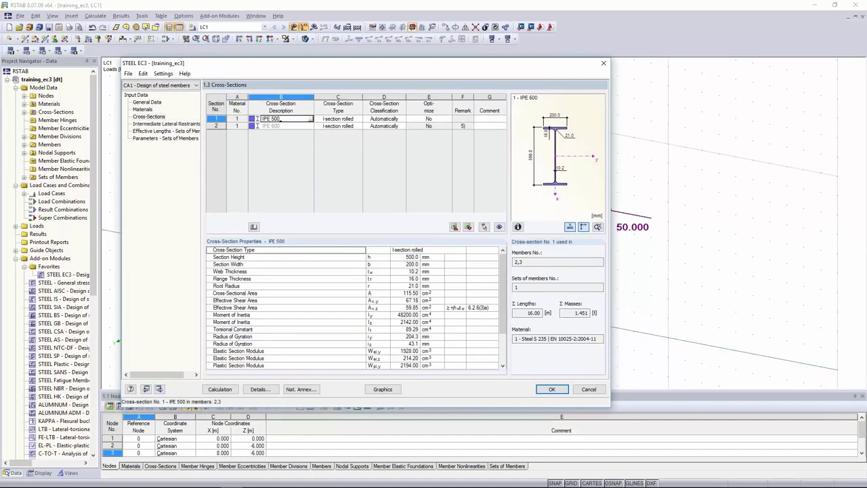
Try out an intermediate lateral restraint on member 2, compare it with the frame model, and switch it off again.
{"action": "left_click", "coordinate": [165, 124]}
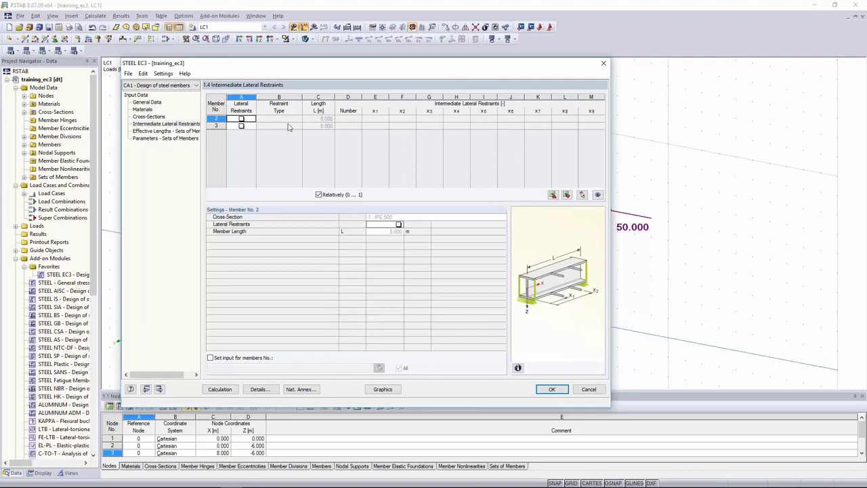
{"action": "left_click_drag", "start_coordinate": [299, 67], "coordinate": [306, 255]}
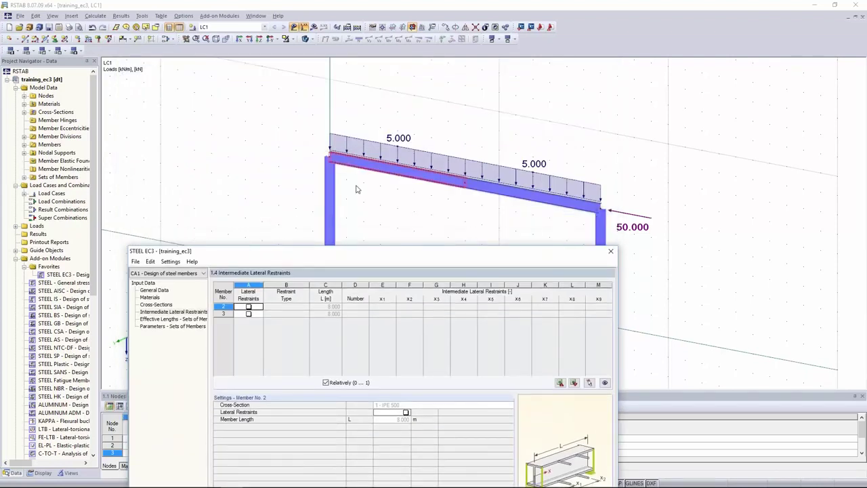
{"action": "left_click_drag", "start_coordinate": [307, 252], "coordinate": [313, 71]}
{"action": "left_click", "coordinate": [256, 126]}
{"action": "left_click", "coordinate": [305, 254]}
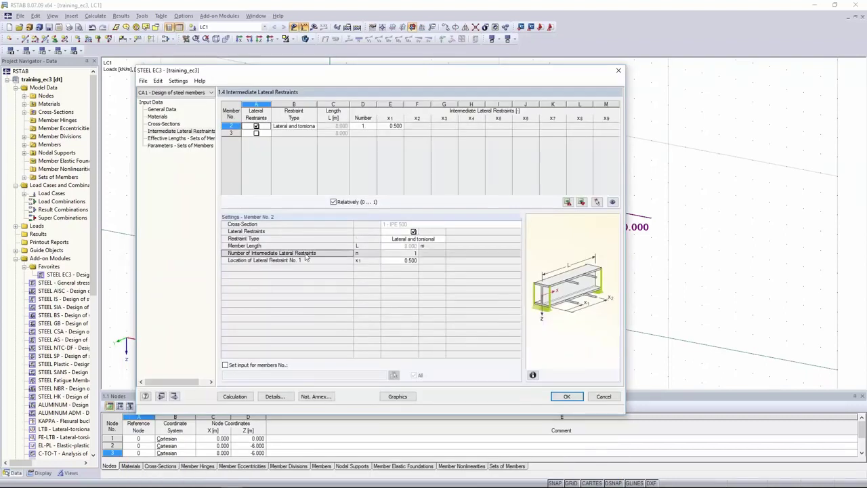
{"action": "left_click_drag", "start_coordinate": [421, 73], "coordinate": [414, 219]}
{"action": "left_click", "coordinate": [249, 271]}
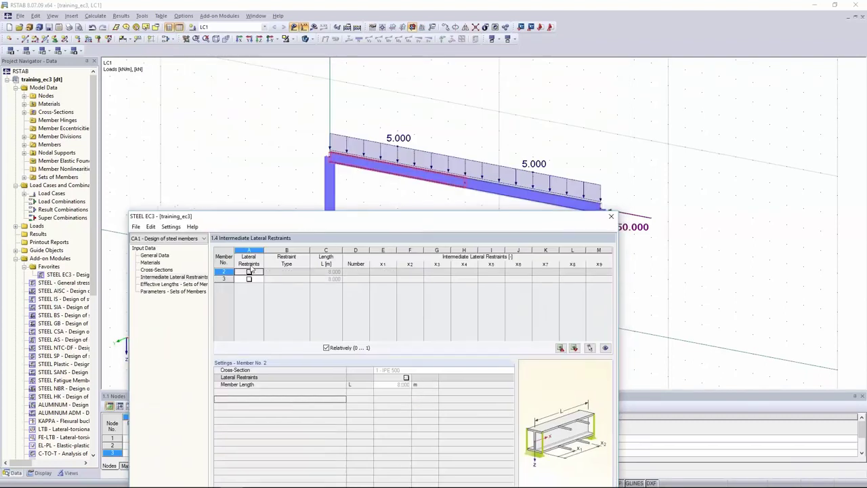
{"action": "left_click_drag", "start_coordinate": [255, 216], "coordinate": [286, 73]}
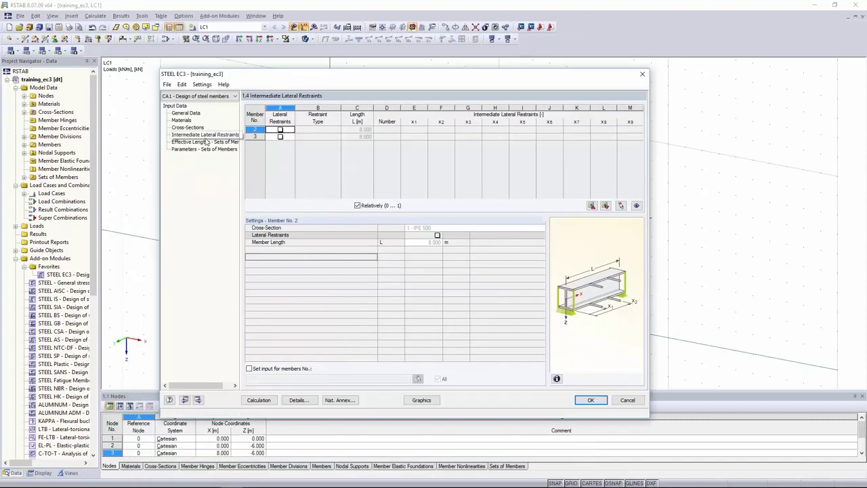
Examine the member set's effective lengths and factors for buckling about axes y and z and for lateral-torsional buckling.
{"action": "left_click", "coordinate": [194, 142]}
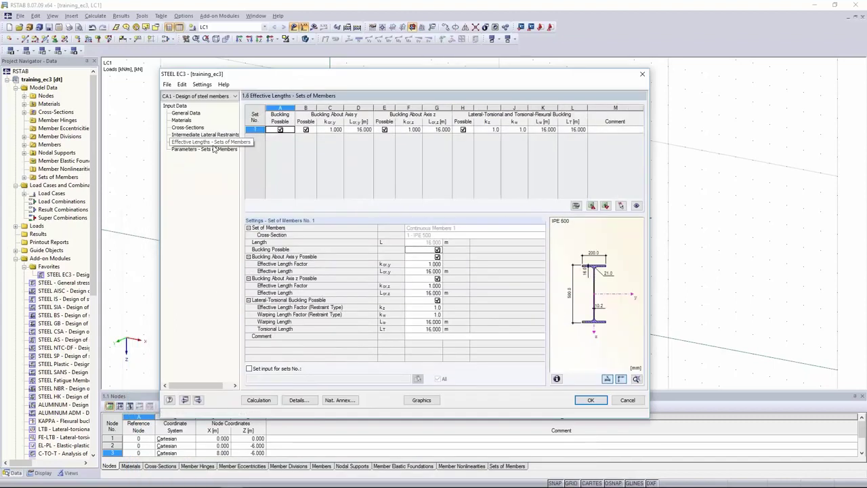
{"action": "left_click", "coordinate": [350, 130]}
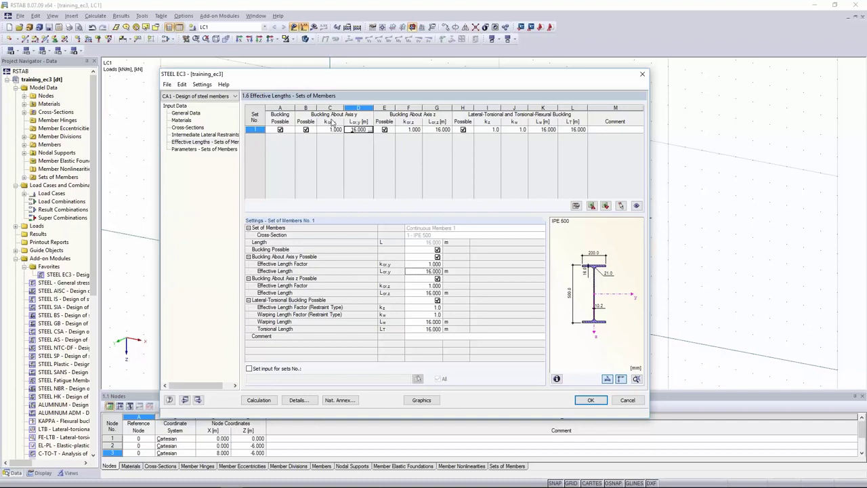
{"action": "left_click", "coordinate": [441, 129]}
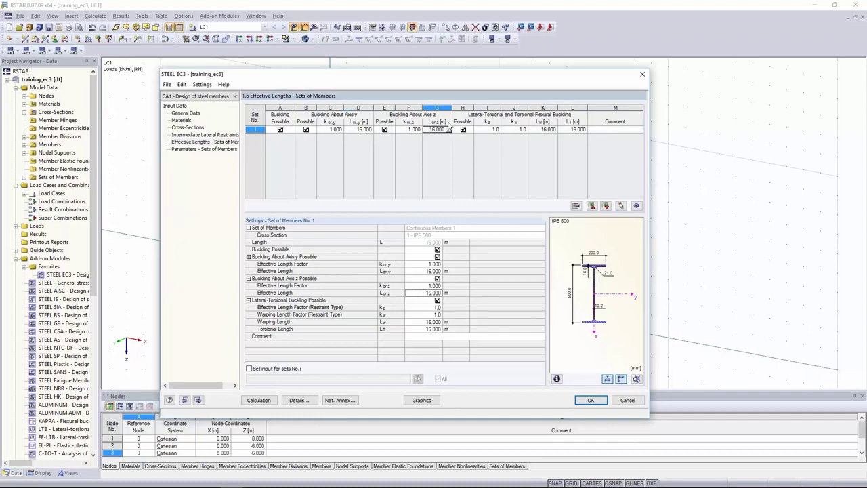
{"action": "left_click_drag", "start_coordinate": [551, 128], "coordinate": [468, 132]}
{"action": "left_click_drag", "start_coordinate": [574, 130], "coordinate": [468, 133]}
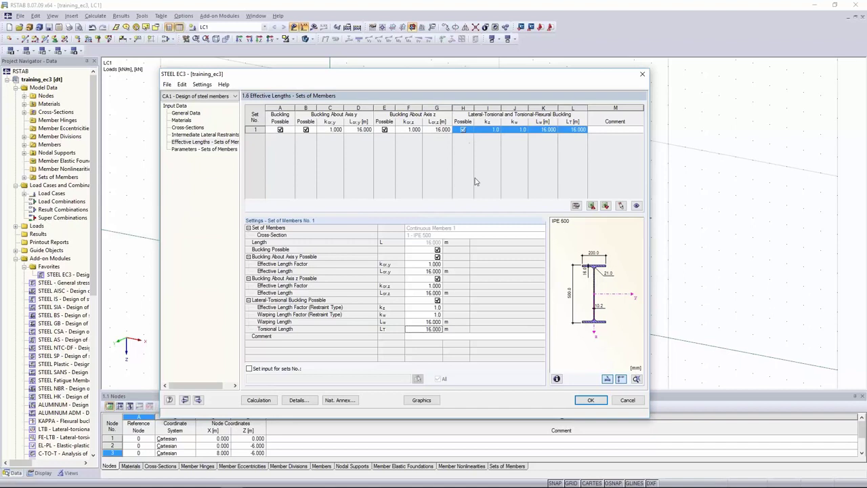
{"action": "left_click", "coordinate": [489, 129]}
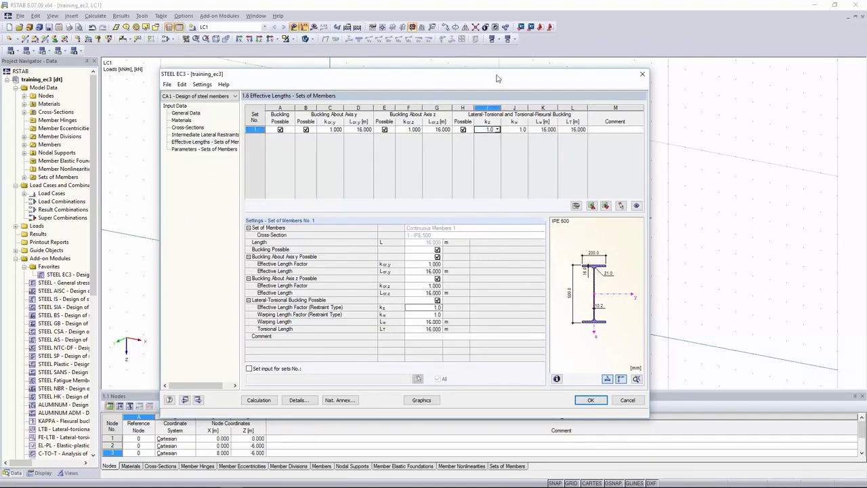
{"action": "left_click_drag", "start_coordinate": [496, 78], "coordinate": [494, 83]}
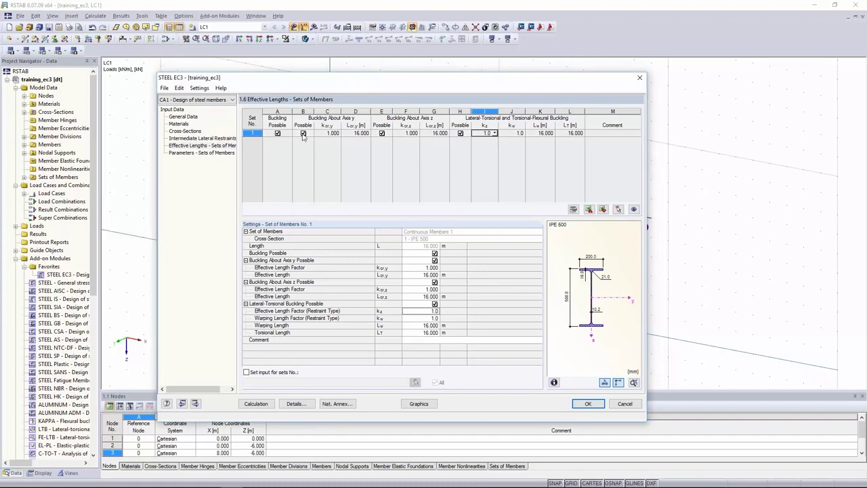
{"action": "left_click_drag", "start_coordinate": [327, 132], "coordinate": [441, 139]}
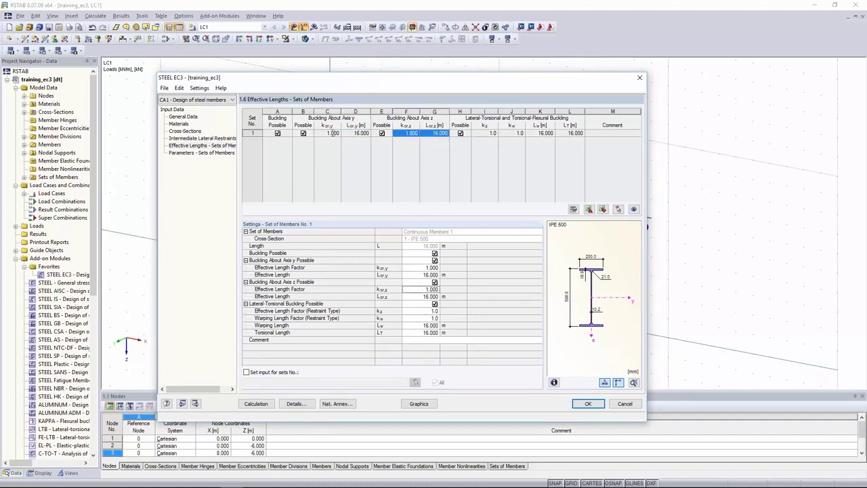
{"action": "left_click", "coordinate": [405, 133]}
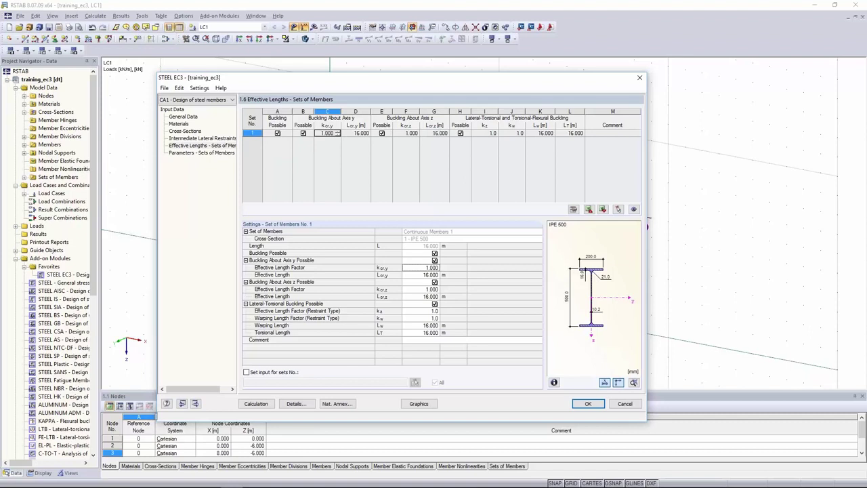
{"action": "left_click_drag", "start_coordinate": [483, 132], "coordinate": [512, 133]}
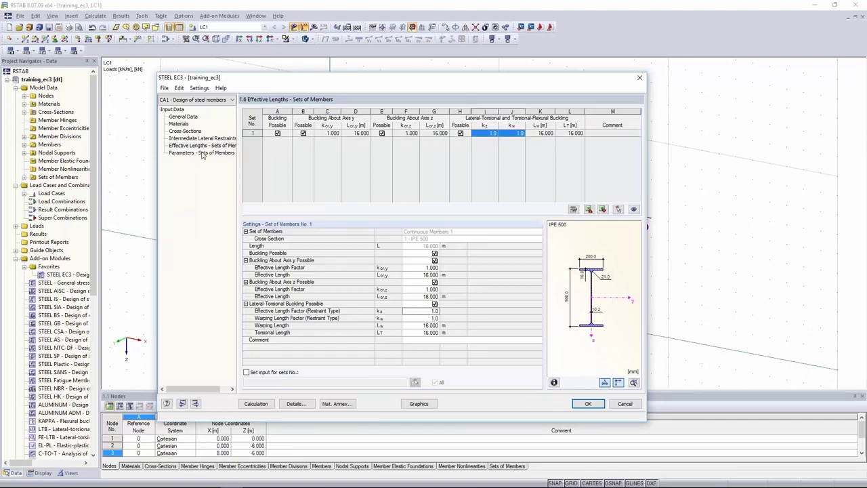
Run the design calculation for the set of members.
{"action": "left_click", "coordinate": [257, 406]}
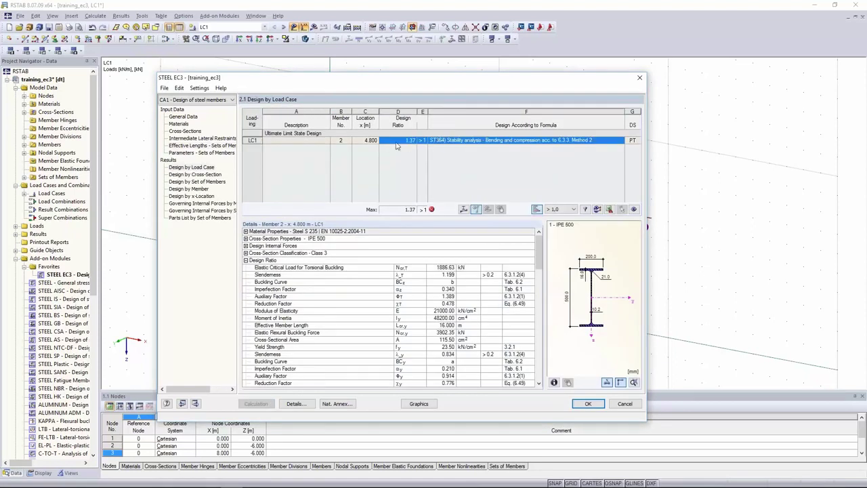
Examine the flange and web values in the cross-section classification of the governing LC1 design of member 2.
{"action": "left_click_drag", "start_coordinate": [414, 84], "coordinate": [433, 100]}
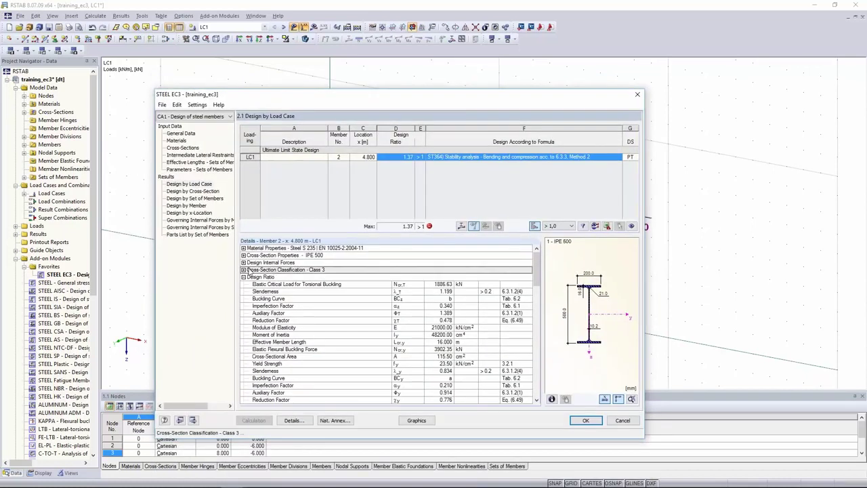
{"action": "left_click", "coordinate": [244, 270]}
{"action": "left_click_drag", "start_coordinate": [290, 278], "coordinate": [321, 335]}
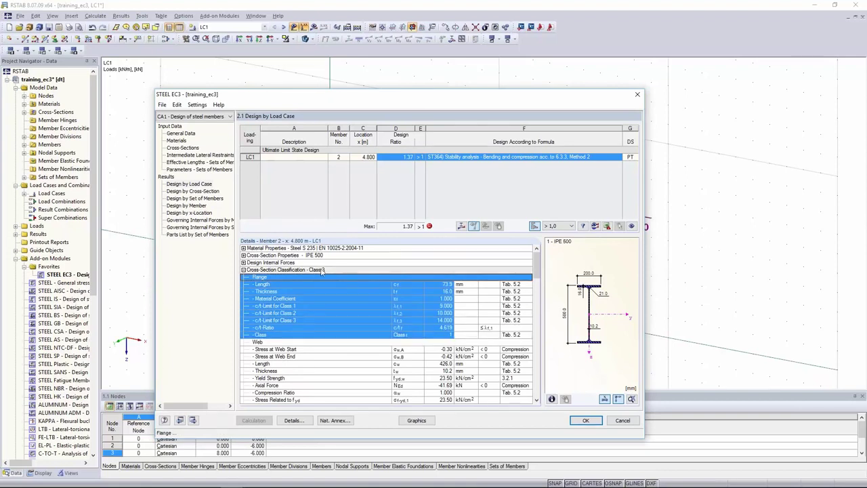
{"action": "left_click", "coordinate": [269, 270]}
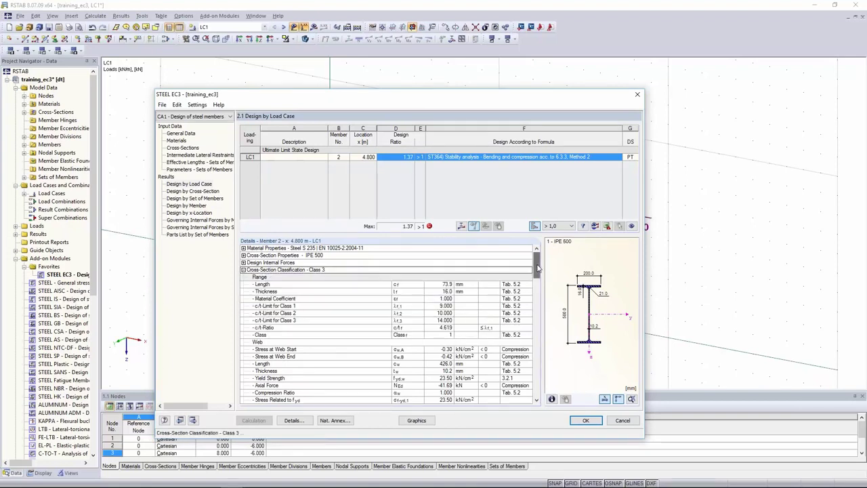
{"action": "scroll", "coordinate": [537, 275], "scroll_direction": "down", "scroll_amount": 5}
{"action": "mouse_move", "coordinate": [538, 274]}
{"action": "left_mouse_down"}
{"action": "mouse_move", "coordinate": [538, 288]}
{"action": "mouse_move", "coordinate": [538, 265]}
{"action": "left_mouse_up"}
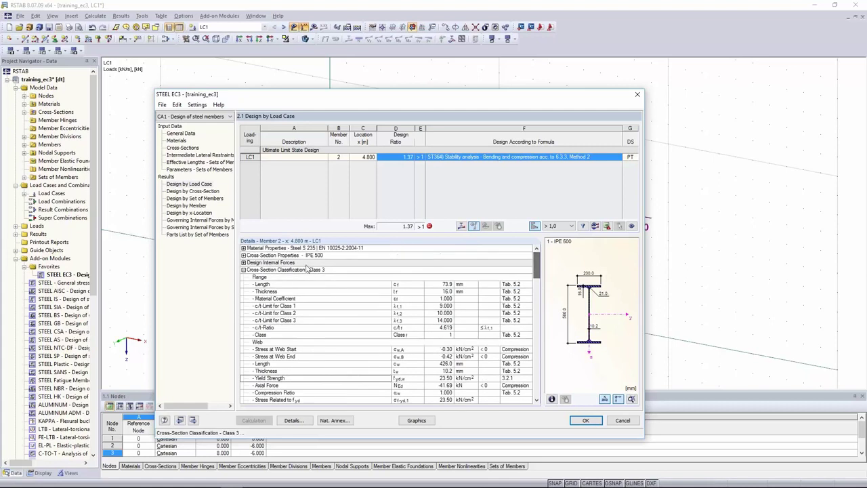
{"action": "left_click", "coordinate": [244, 270]}
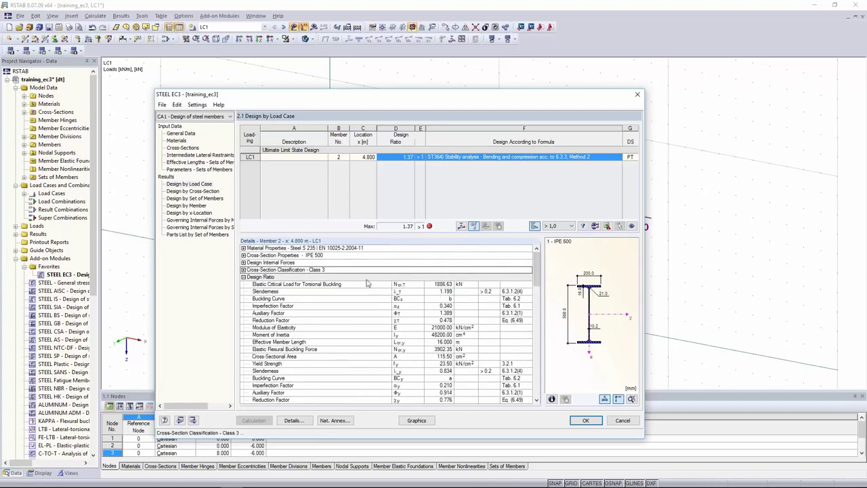
Review the design ratio details for torsional, flexural and lateral-torsional buckling, including the elastic critical moment and the moment factors.
{"action": "left_click_drag", "start_coordinate": [307, 284], "coordinate": [440, 284]}
{"action": "left_click_drag", "start_coordinate": [442, 343], "coordinate": [338, 351]}
{"action": "left_click_drag", "start_coordinate": [537, 271], "coordinate": [540, 332]}
{"action": "left_click", "coordinate": [400, 317]}
{"action": "left_click_drag", "start_coordinate": [400, 316], "coordinate": [321, 316]}
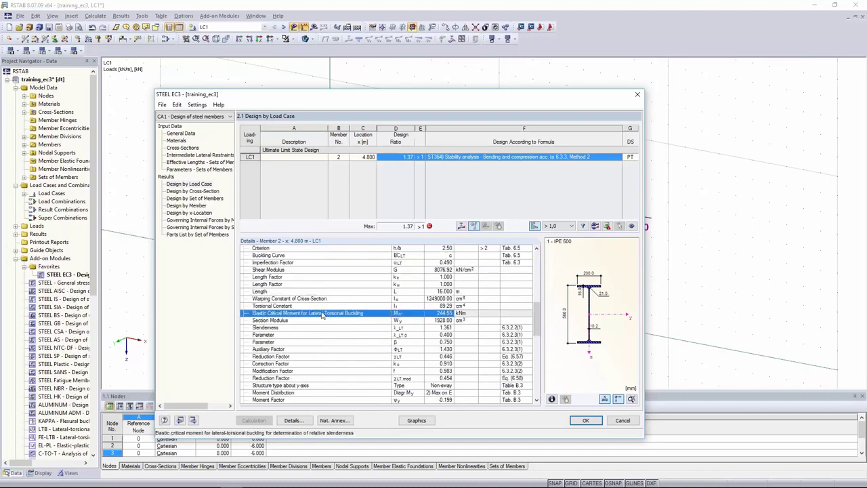
{"action": "scroll", "coordinate": [434, 316], "scroll_direction": "down", "scroll_amount": 6}
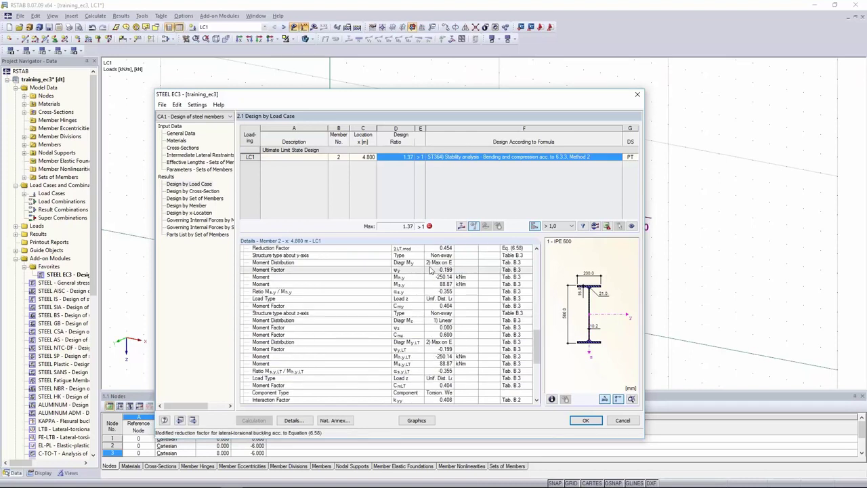
Show the design results graphically on the frame and display the cross-section classification along the beam.
{"action": "left_click", "coordinate": [425, 421]}
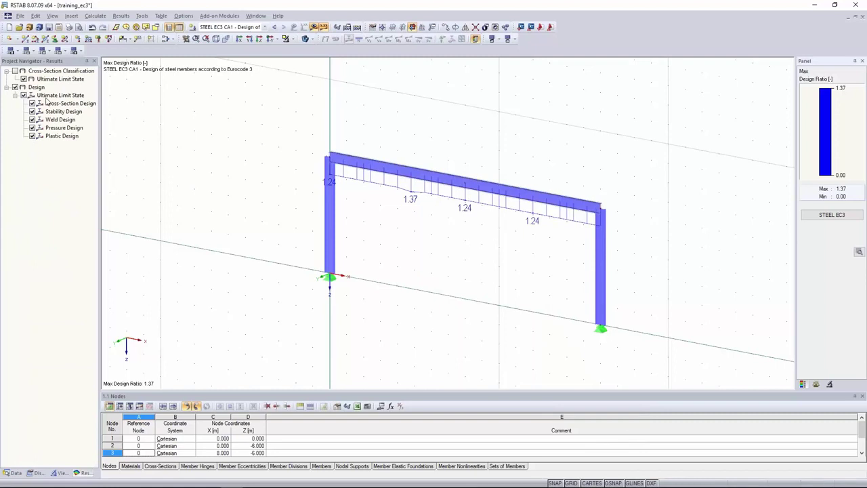
{"action": "left_click", "coordinate": [15, 71]}
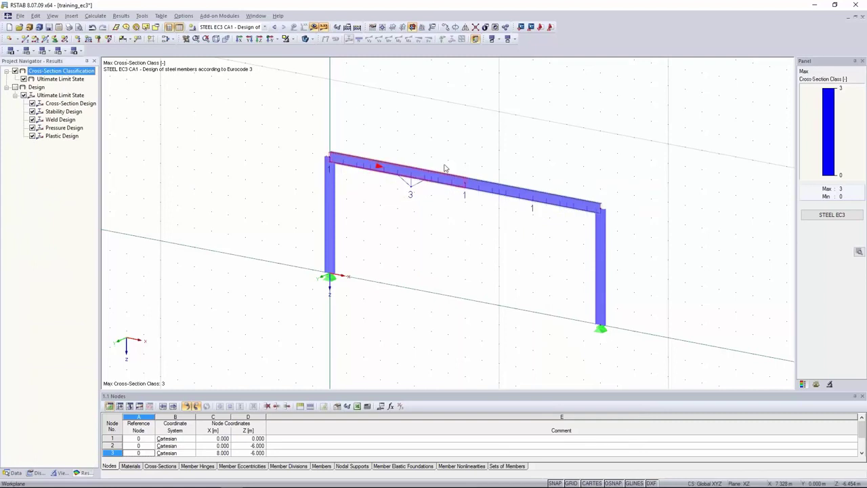
{"action": "mouse_move", "coordinate": [412, 183]}
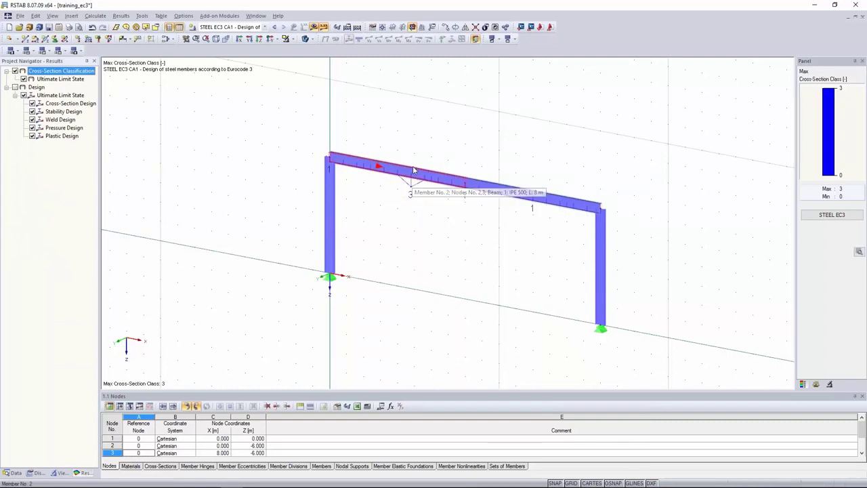
View the LC1 internal forces My and N on the frame, and return to the STEEL EC3 CA1 results.
{"action": "left_click", "coordinate": [247, 28]}
{"action": "left_click", "coordinate": [245, 35]}
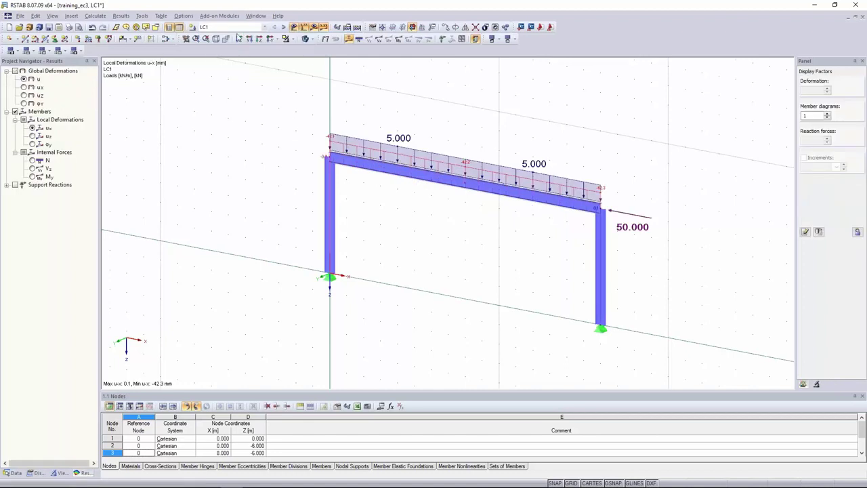
{"action": "left_click", "coordinate": [31, 176]}
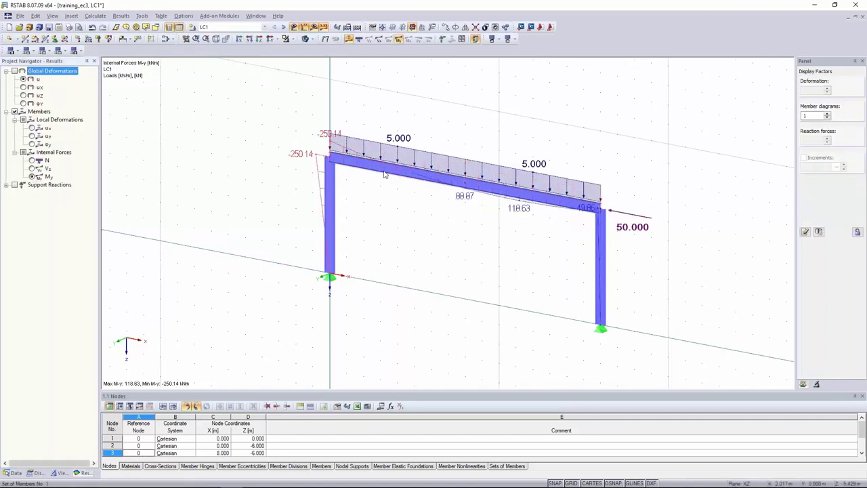
{"action": "left_click", "coordinate": [32, 160]}
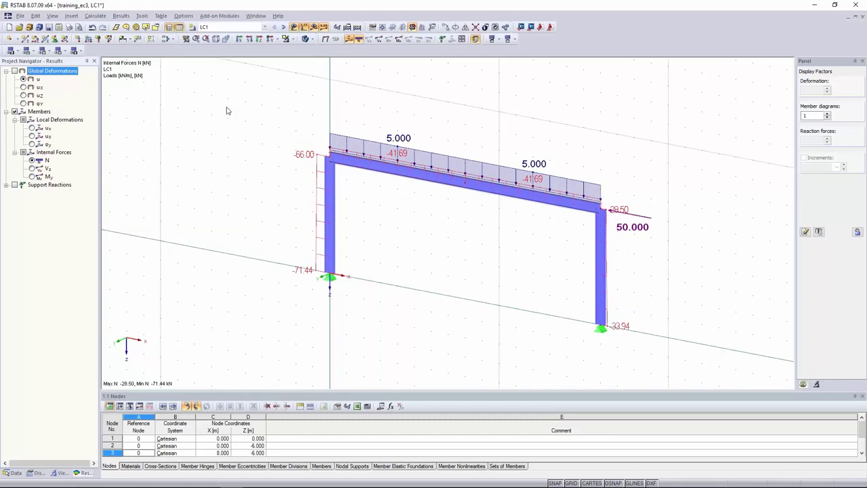
{"action": "left_click", "coordinate": [263, 27]}
{"action": "left_click", "coordinate": [258, 34]}
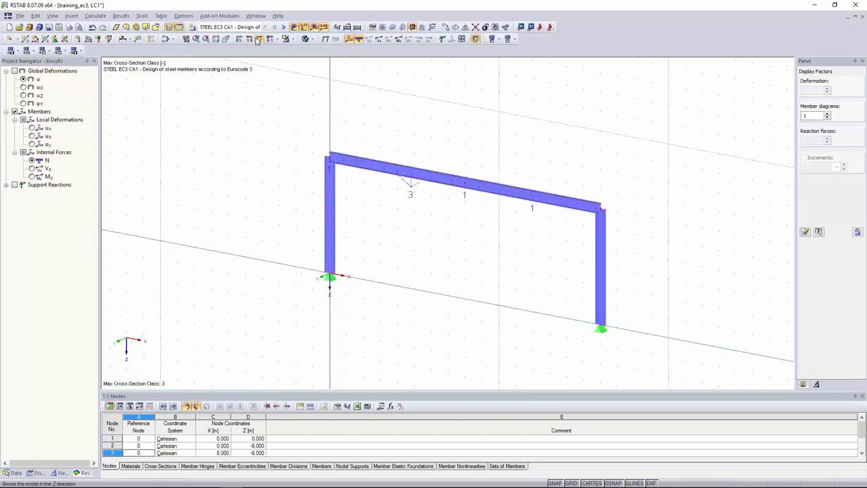
Reopen the STEEL EC3 module and locate the elastic critical moment for lateral-torsional buckling in the LC1 design details.
{"action": "left_click", "coordinate": [230, 16]}
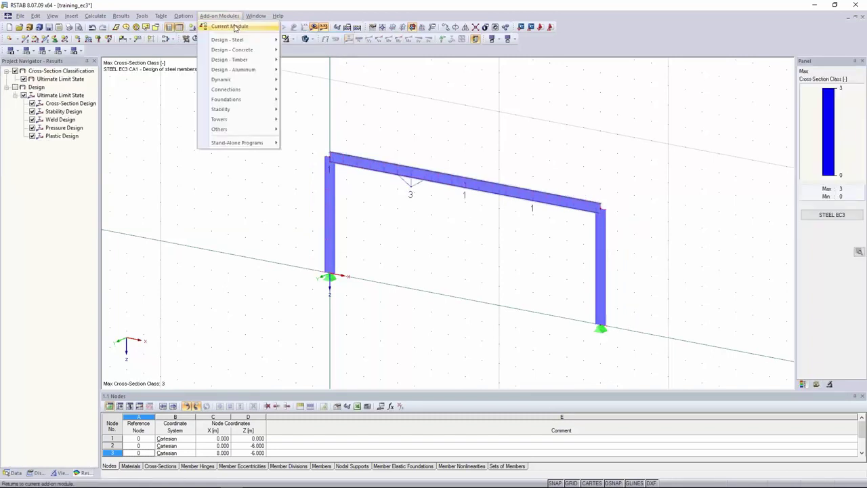
{"action": "left_click", "coordinate": [235, 28]}
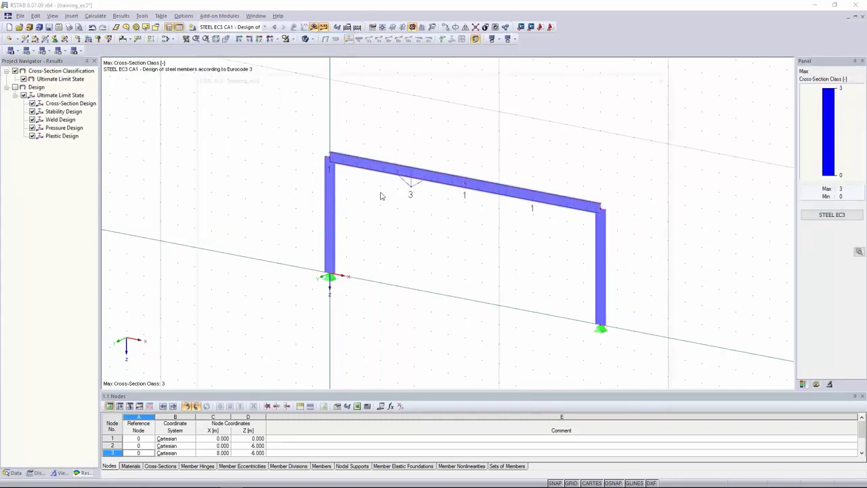
{"action": "left_click", "coordinate": [439, 138]}
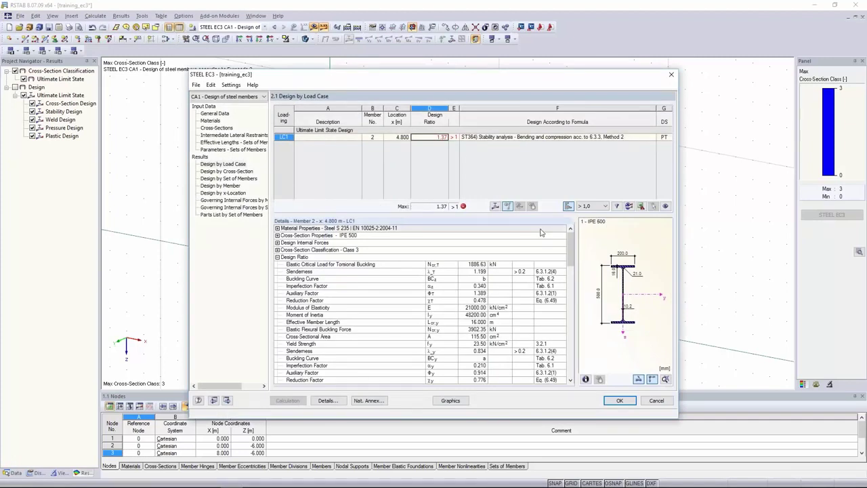
{"action": "left_click_drag", "start_coordinate": [574, 248], "coordinate": [573, 298]}
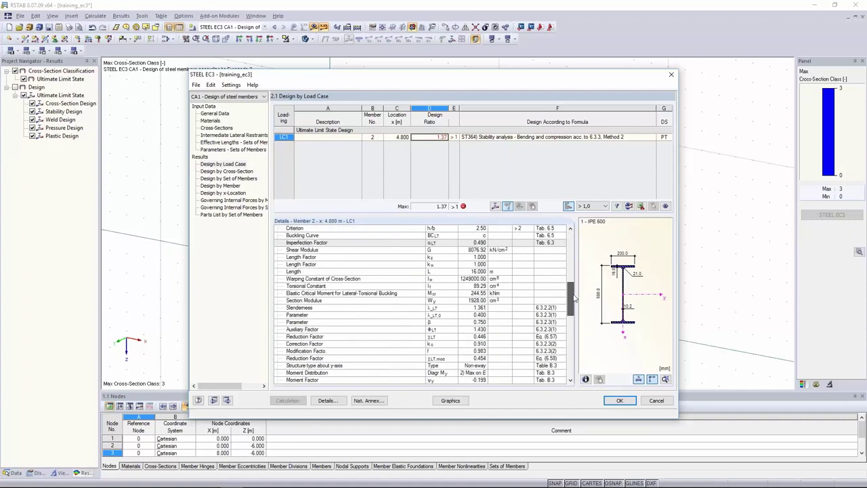
{"action": "scroll", "coordinate": [444, 290], "scroll_direction": "down", "scroll_amount": 1}
{"action": "left_click", "coordinate": [445, 287]}
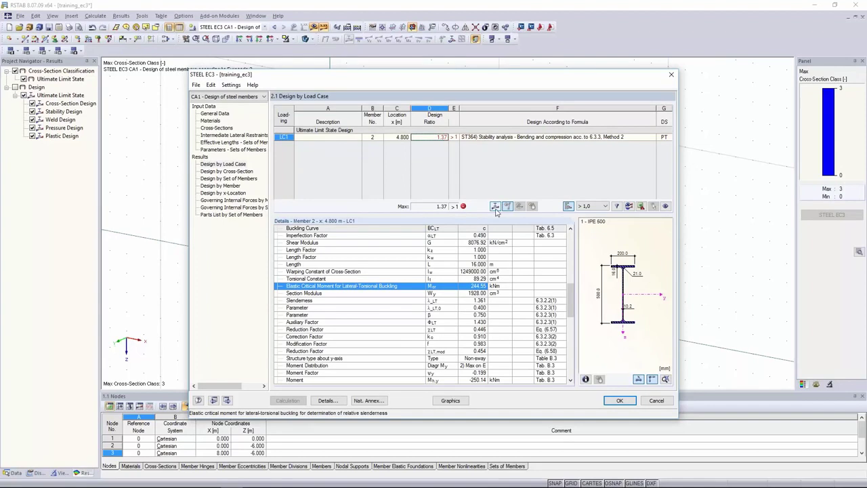
Inspect the member set's mode shape graphic from different angles, and return to the design by load case.
{"action": "left_click", "coordinate": [496, 207]}
{"action": "middle_click_drag", "start_coordinate": [516, 177], "coordinate": [393, 157], "text": "ctrl"}
{"action": "left_click", "coordinate": [353, 391]}
{"action": "left_click", "coordinate": [353, 392]}
{"action": "left_click", "coordinate": [352, 390]}
{"action": "mouse_move", "coordinate": [513, 234]}
{"action": "middle_mouse_down", "text": "ctrl"}
{"action": "mouse_move", "coordinate": [384, 209]}
{"action": "mouse_move", "coordinate": [413, 186]}
{"action": "mouse_move", "coordinate": [464, 228]}
{"action": "mouse_move", "coordinate": [526, 237]}
{"action": "middle_mouse_up", "text": "ctrl"}
{"action": "left_click", "coordinate": [678, 390]}
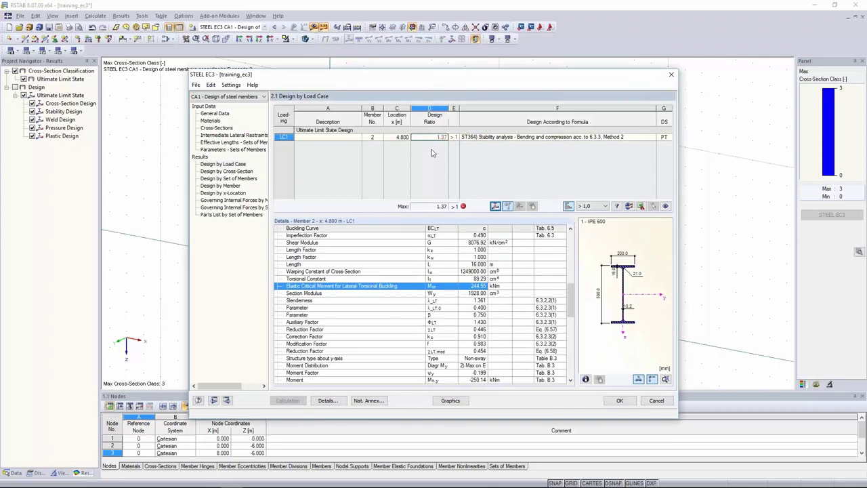
{"action": "left_click", "coordinate": [343, 138]}
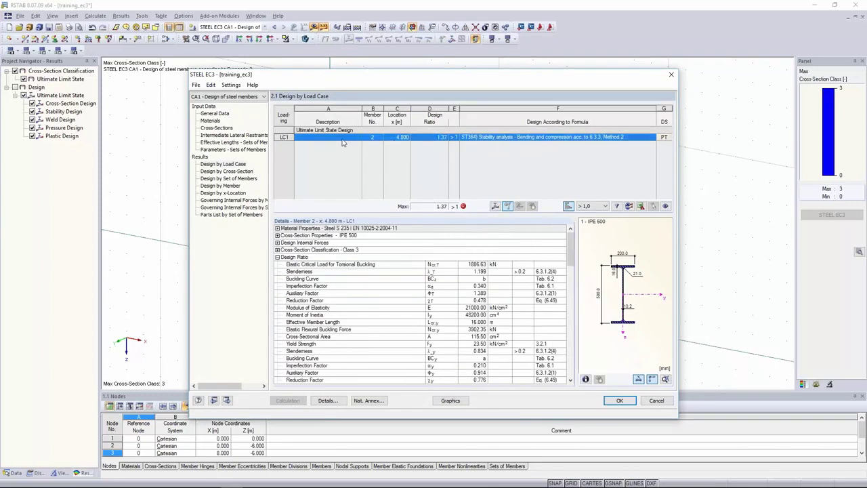
Check the intermediate lateral restraints and enable a rotational restraint in the parameters of set of members 1.
{"action": "left_click", "coordinate": [219, 137]}
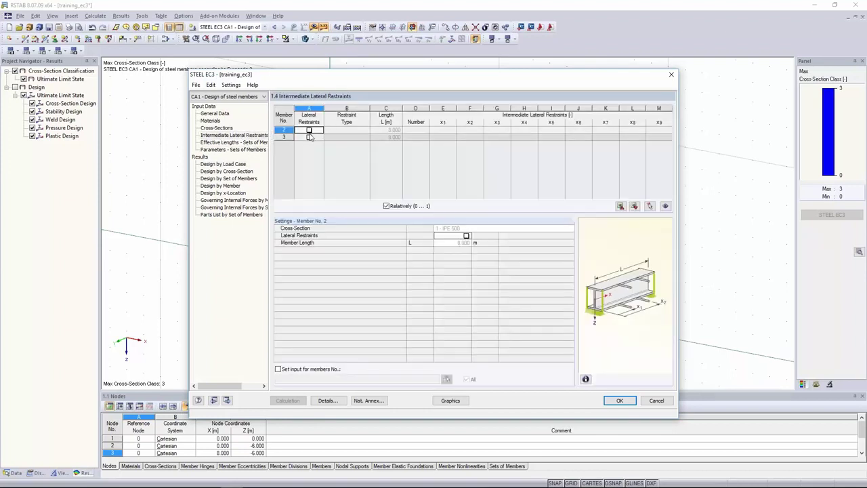
{"action": "left_click", "coordinate": [237, 149]}
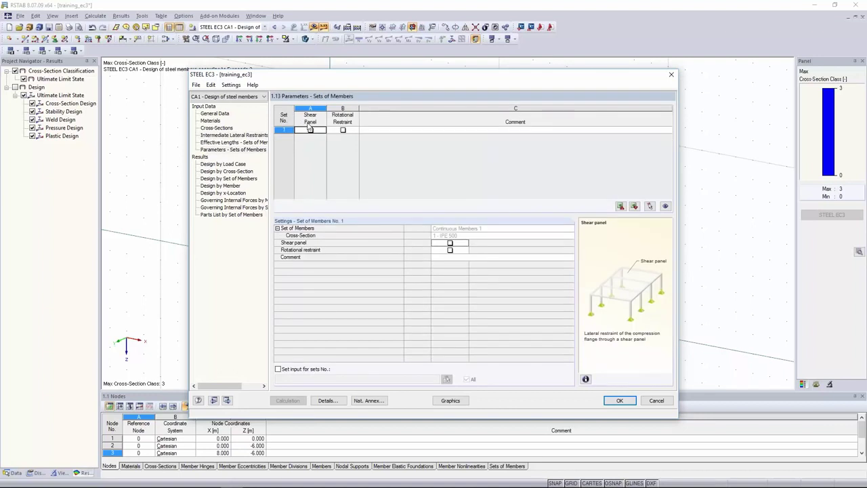
{"action": "left_click", "coordinate": [343, 130]}
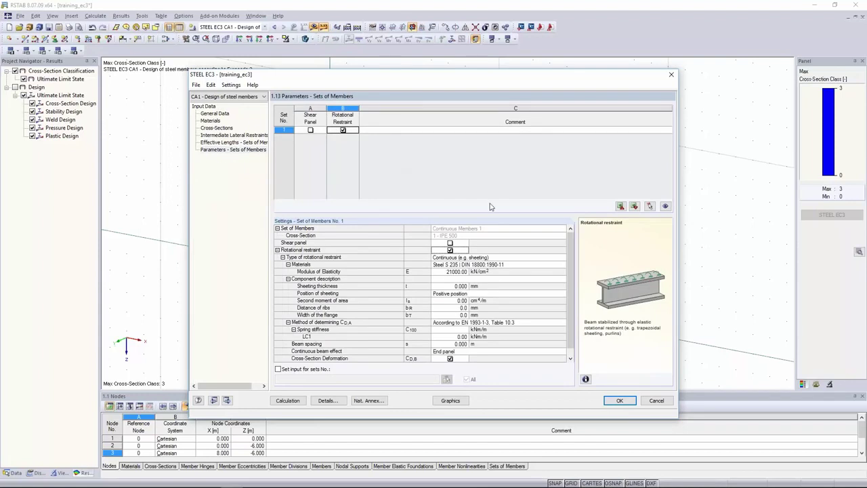
Assign the corrugated sheet FI + 85/280 - 1.25 from the section library as the component of the continuous rotational restraint.
{"action": "left_click", "coordinate": [474, 279]}
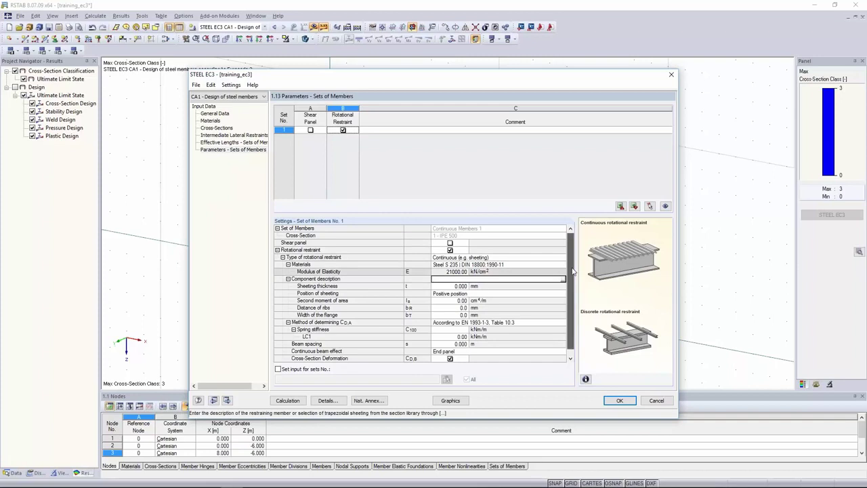
{"action": "scroll", "coordinate": [569, 292], "scroll_direction": "down", "scroll_amount": 1}
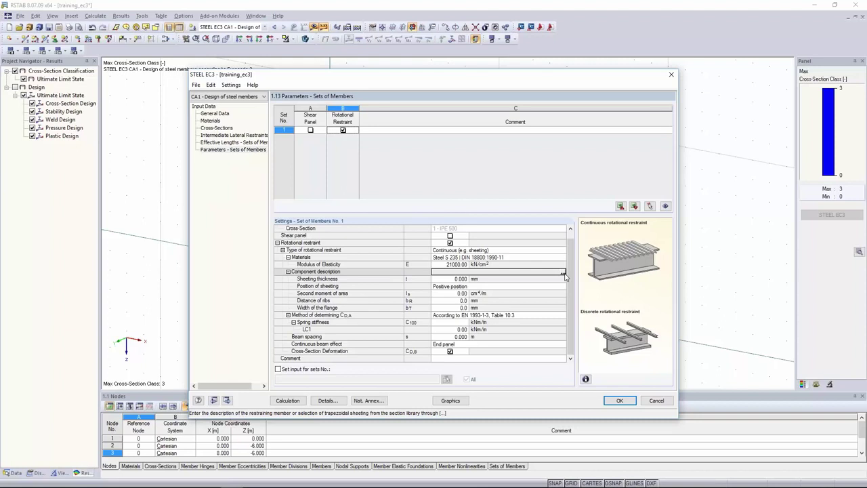
{"action": "left_click", "coordinate": [563, 273]}
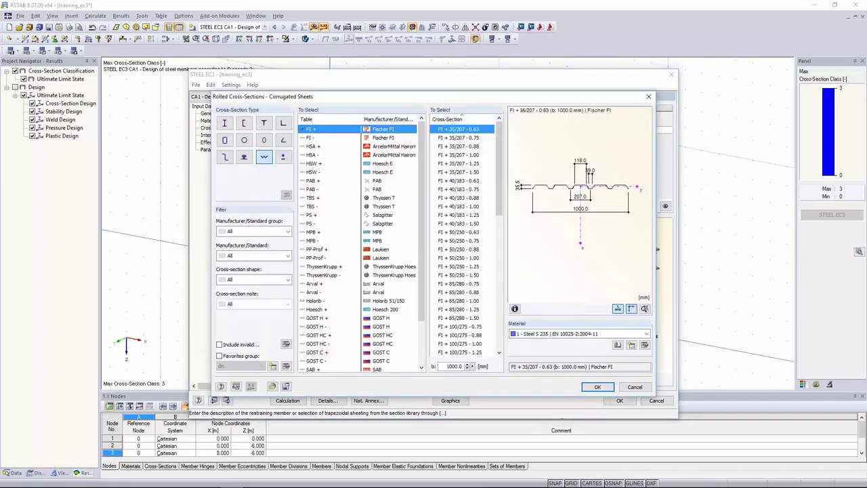
{"action": "left_click", "coordinate": [463, 300]}
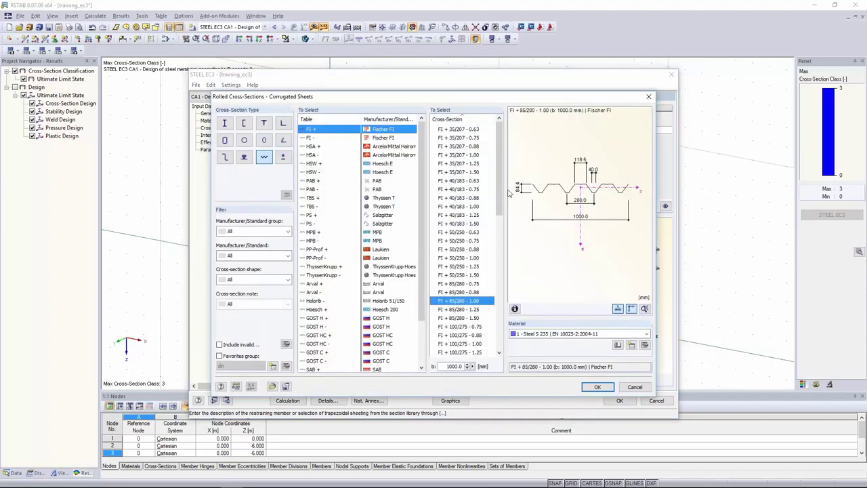
{"action": "left_click", "coordinate": [451, 310]}
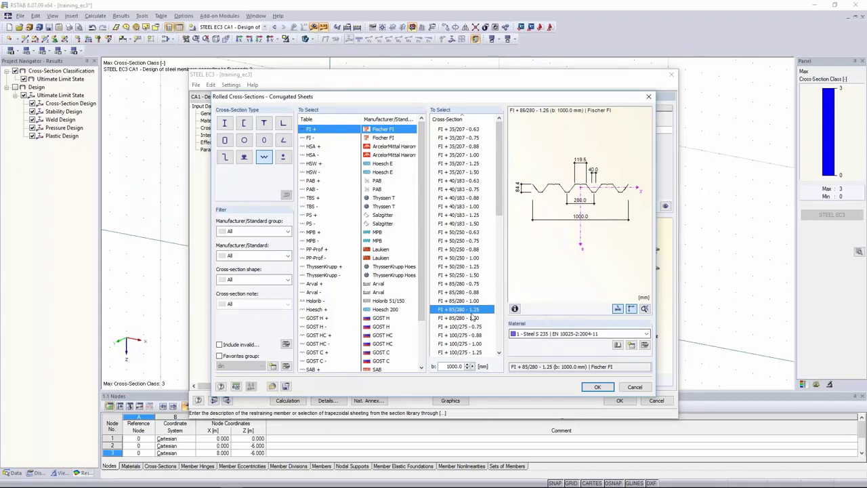
{"action": "left_click", "coordinate": [598, 387]}
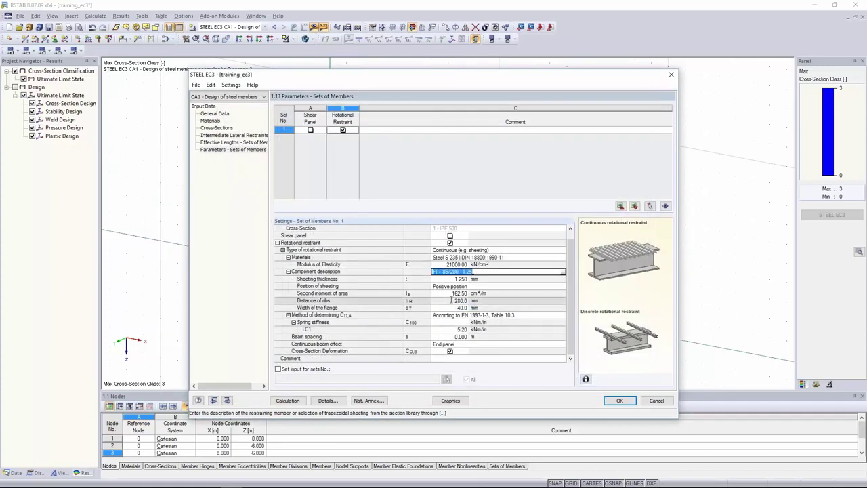
Import the C100 spring stiffness of 5.2 kNm/m from EN 1993-1-3 Table 10.3 and set the beam spacing to 5 m.
{"action": "left_click", "coordinate": [452, 337]}
{"action": "left_click", "coordinate": [452, 337]}
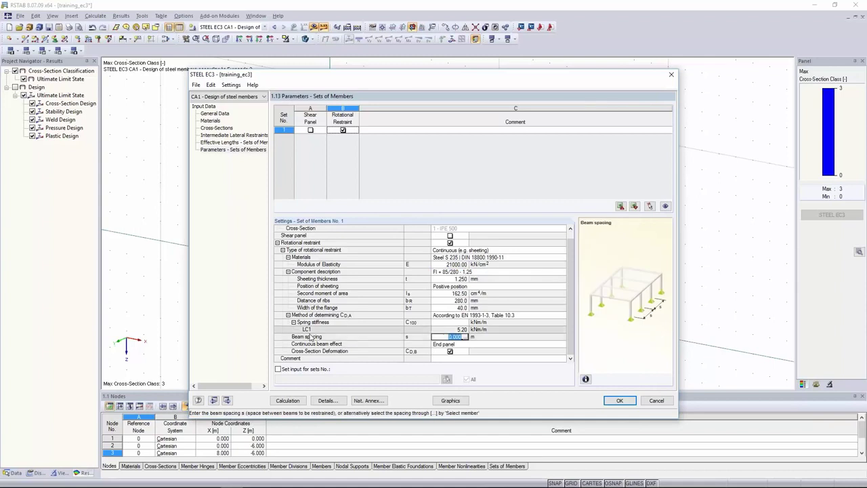
{"action": "left_click", "coordinate": [446, 322]}
{"action": "left_click", "coordinate": [464, 322]}
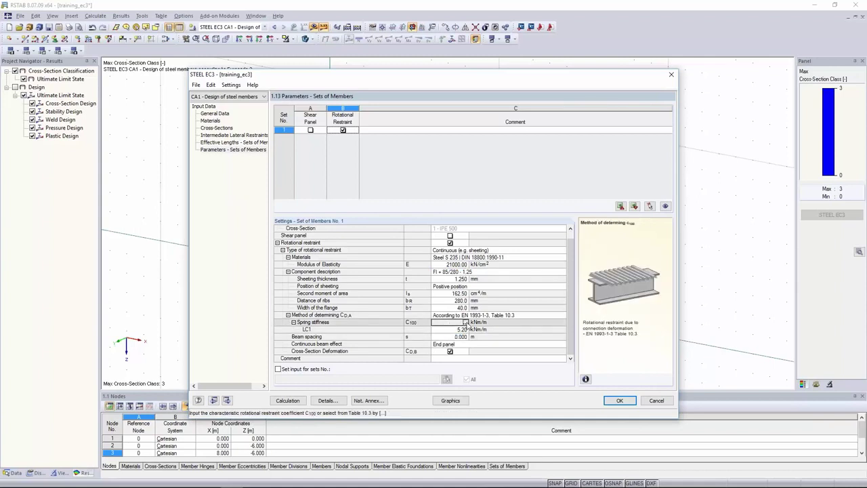
{"action": "left_click", "coordinate": [466, 324]}
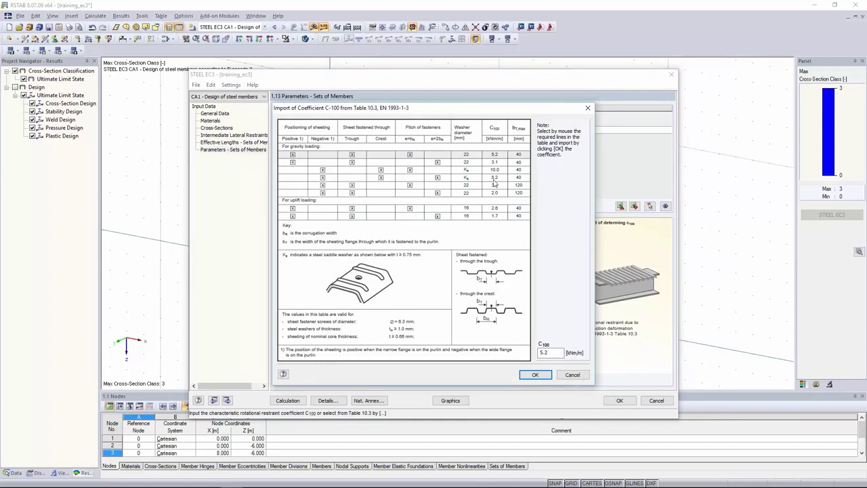
{"action": "left_click", "coordinate": [535, 375]}
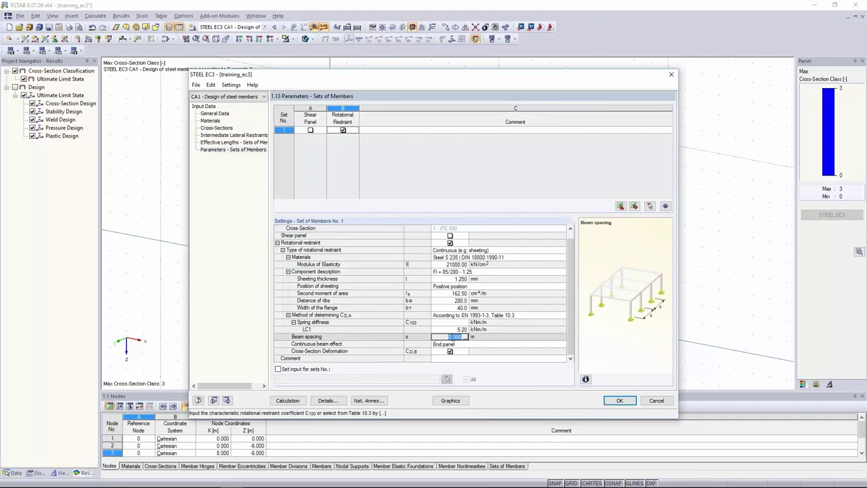
{"action": "type", "text": "5"}
{"action": "left_click", "coordinate": [480, 338]}
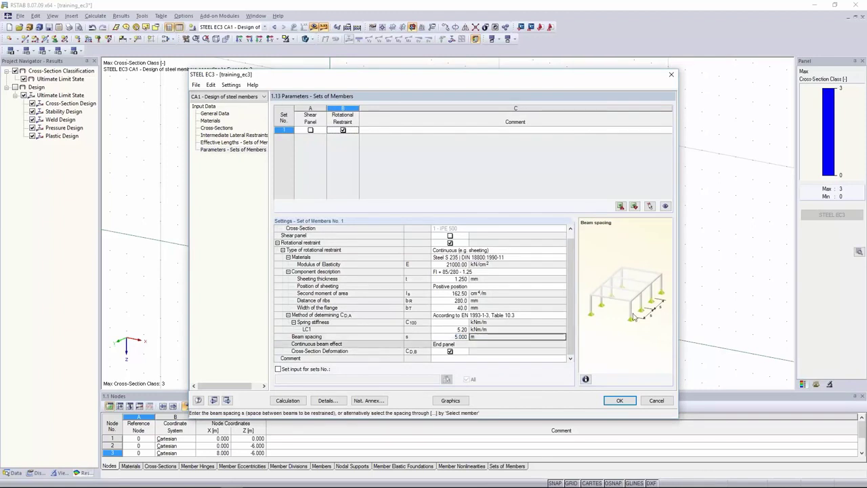
Calculate the design, examine the rotational spring stiffness parameters up to the total stiffness, and return to the model with results hidden.
{"action": "left_click", "coordinate": [285, 400]}
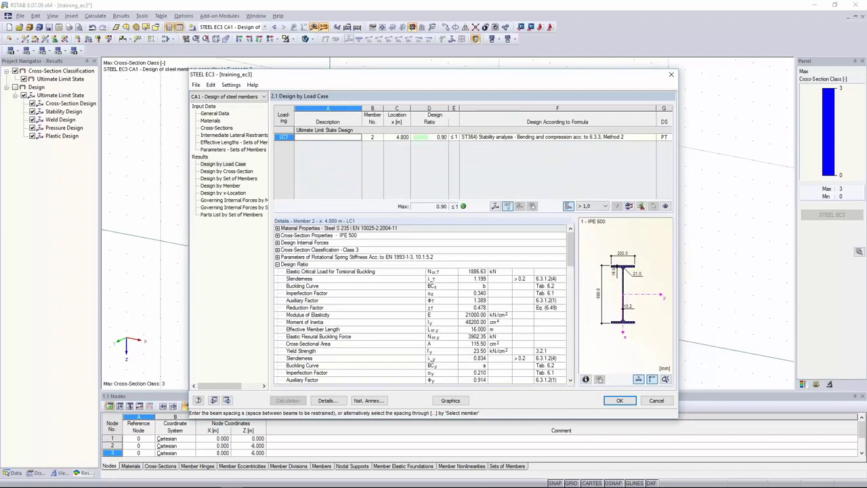
{"action": "left_click", "coordinate": [465, 141]}
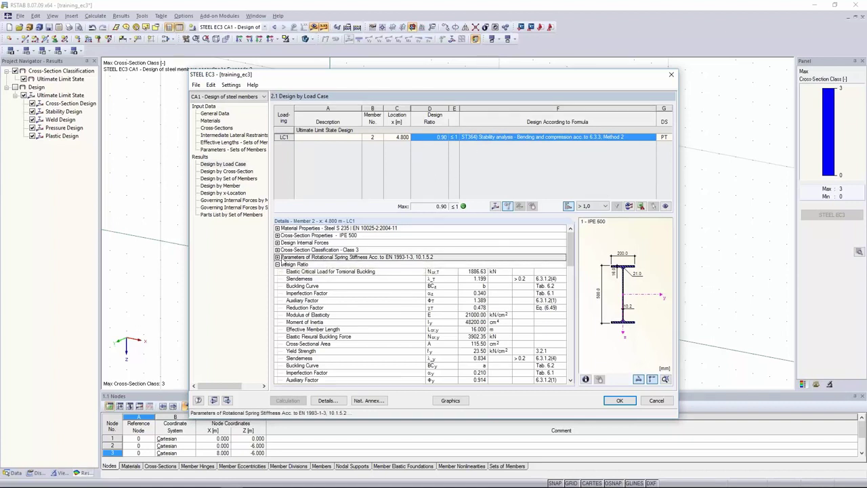
{"action": "left_click", "coordinate": [277, 257]}
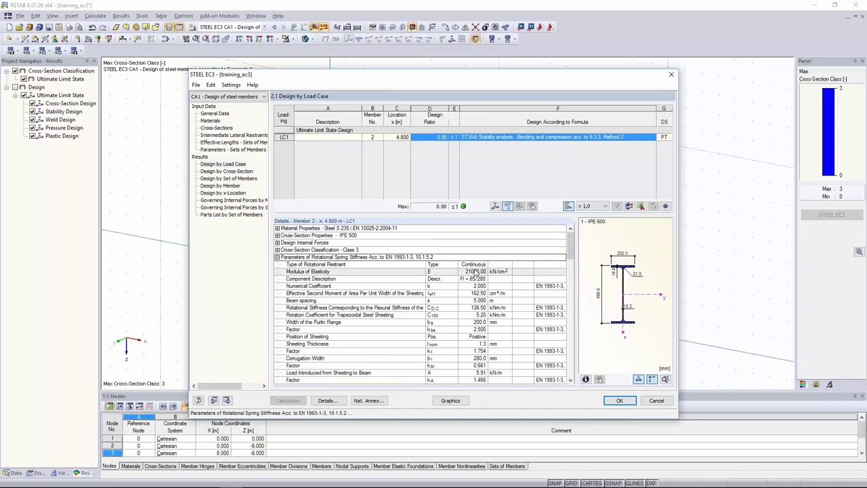
{"action": "left_click_drag", "start_coordinate": [476, 265], "coordinate": [476, 380]}
{"action": "left_click_drag", "start_coordinate": [572, 252], "coordinate": [572, 270]}
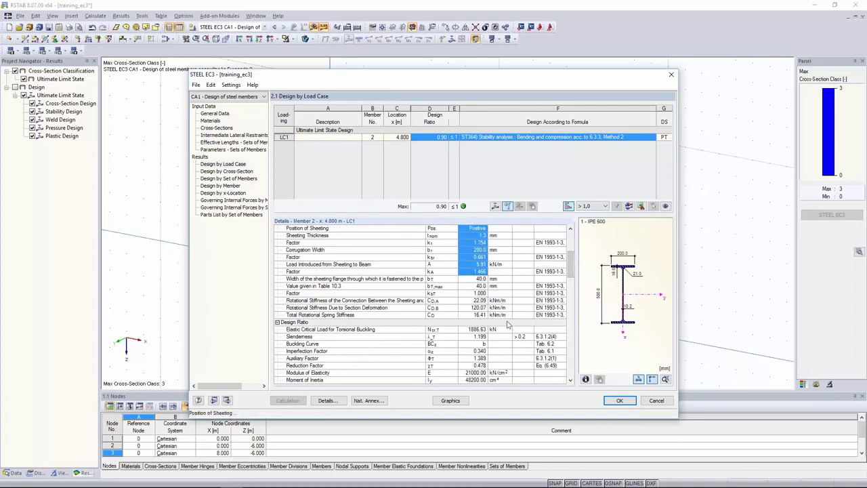
{"action": "left_click_drag", "start_coordinate": [480, 316], "coordinate": [399, 316]}
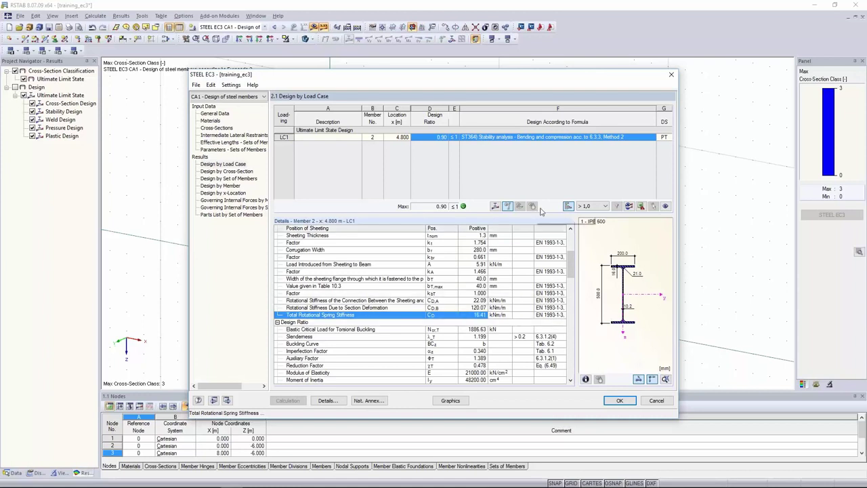
{"action": "left_click", "coordinate": [618, 402]}
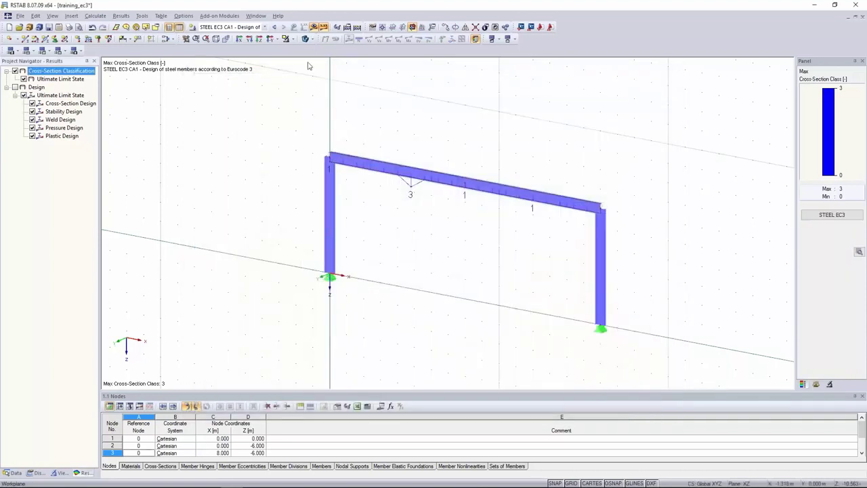
{"action": "left_click", "coordinate": [314, 27]}
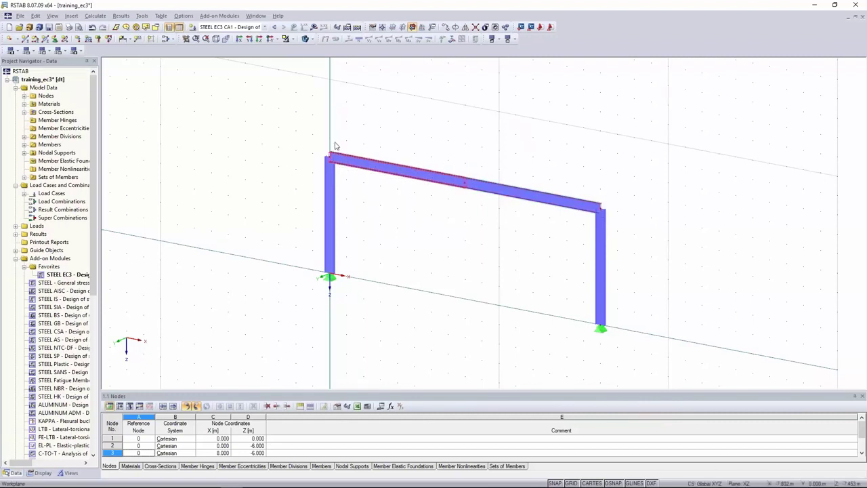
{"action": "right_click", "coordinate": [421, 180]}
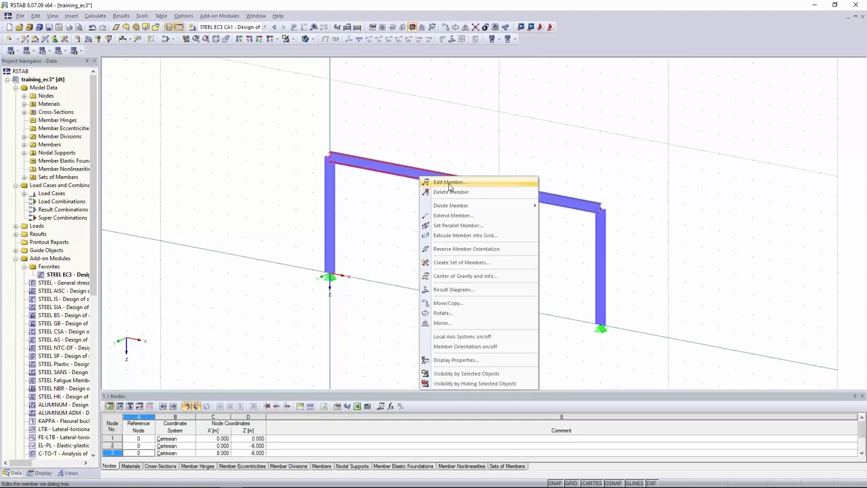
{"action": "left_click", "coordinate": [450, 183]}
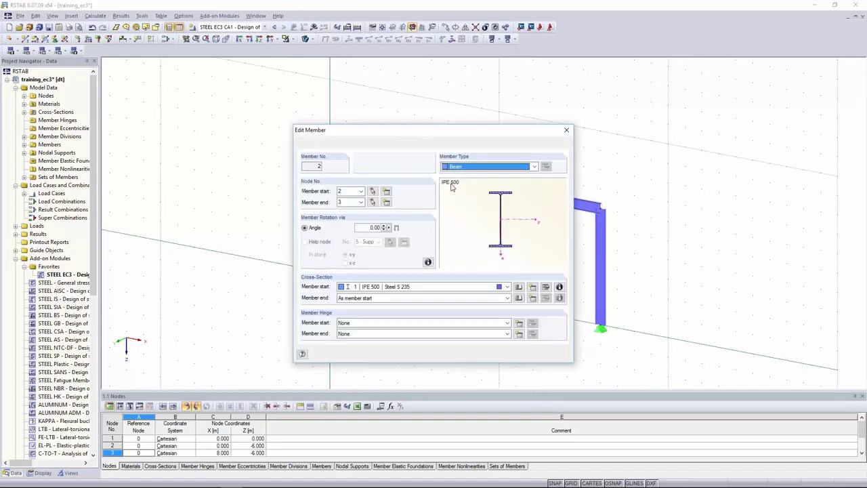
{"action": "left_click", "coordinate": [567, 130]}
Divide beam member 2 by distance, placing the new node 1 m from the member start.
{"action": "right_click", "coordinate": [378, 168]}
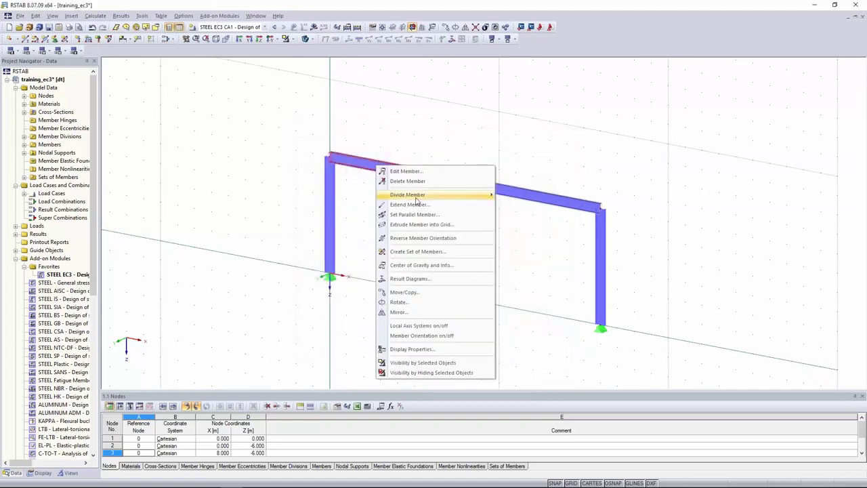
{"action": "mouse_move", "coordinate": [420, 196]}
{"action": "left_click", "coordinate": [523, 214]}
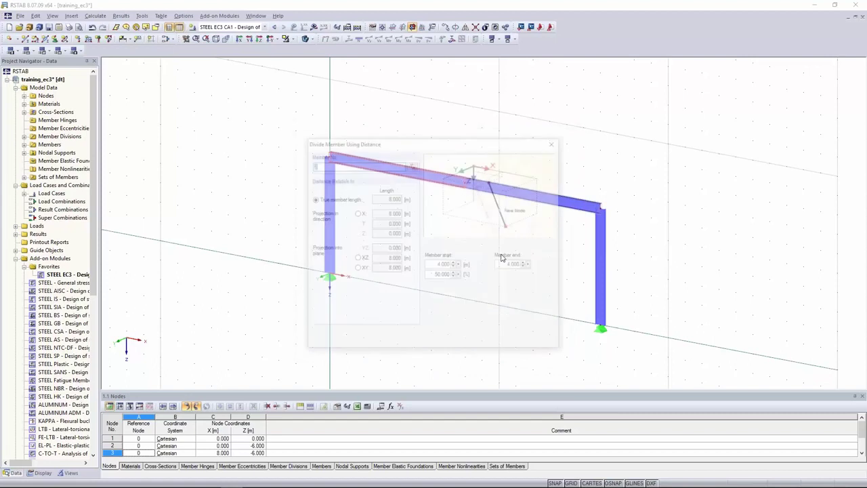
{"action": "left_click_drag", "start_coordinate": [436, 265], "coordinate": [462, 265]}
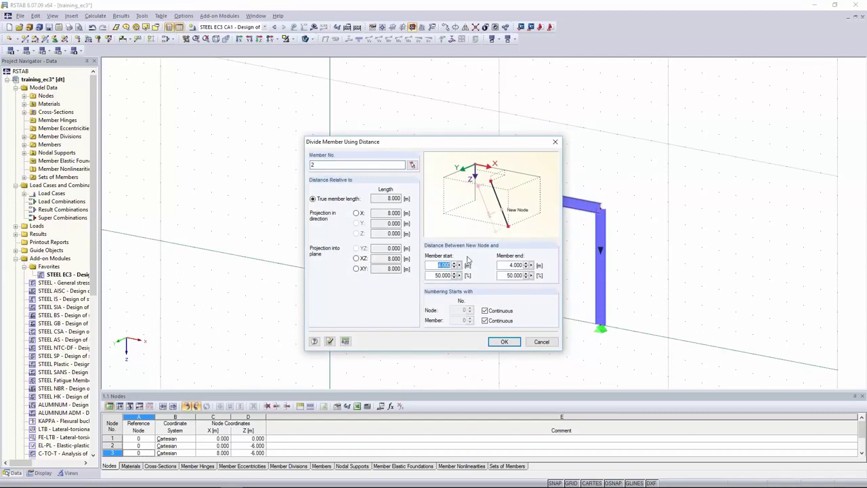
{"action": "left_click", "coordinate": [505, 342]}
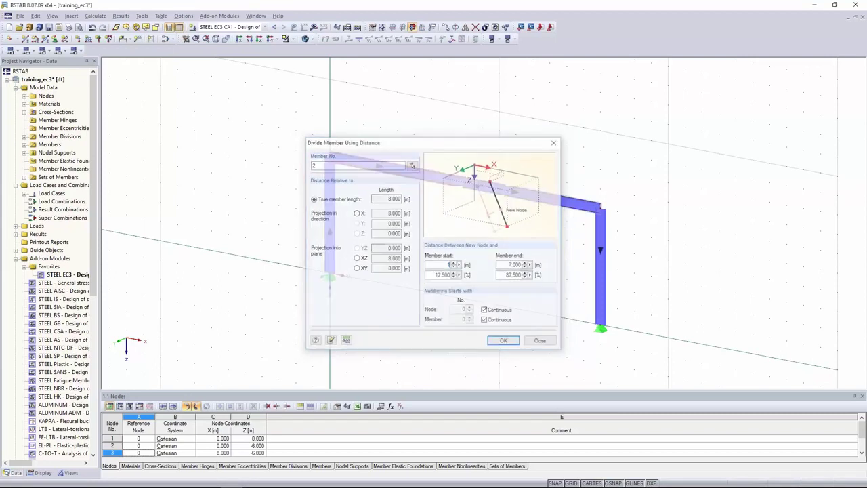
Divide beam member 3 by distance, placing the new node 1 m from the member end.
{"action": "right_click", "coordinate": [575, 206]}
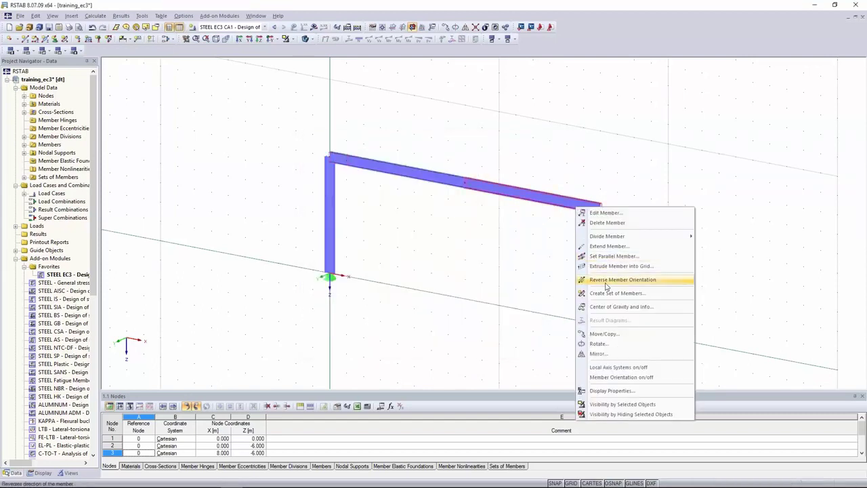
{"action": "mouse_move", "coordinate": [652, 237]}
{"action": "left_click", "coordinate": [725, 257]}
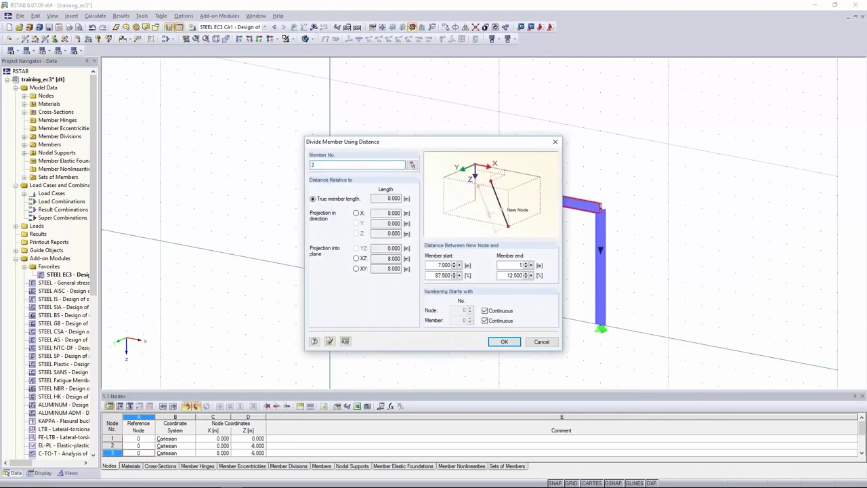
{"action": "key", "text": "Return"}
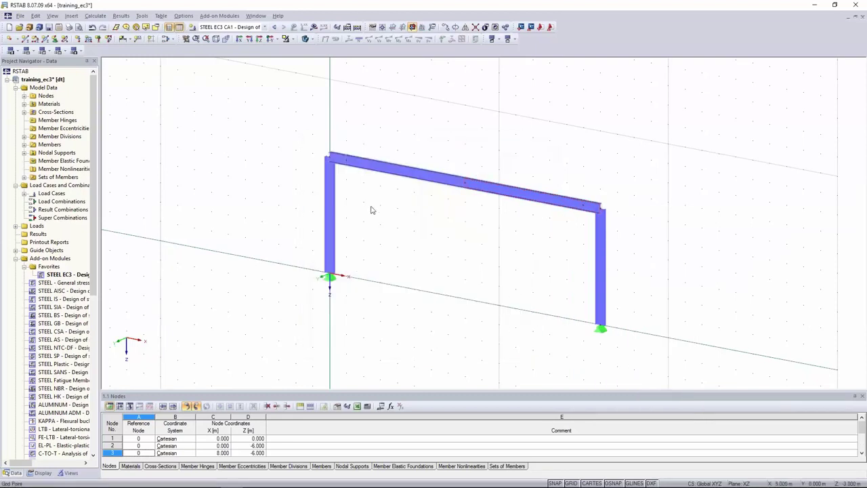
Taper the short end segment, member 2, from IPE 600 at the member start to IPE 500 at the member end.
{"action": "double_click", "coordinate": [342, 164]}
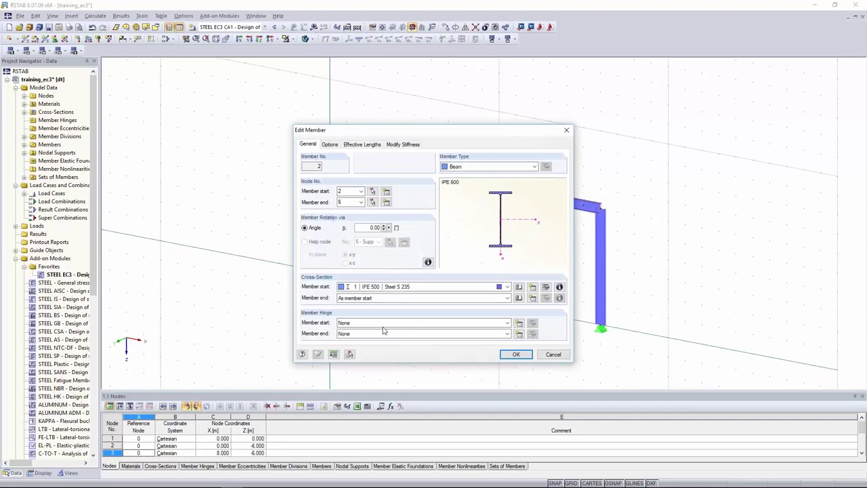
{"action": "left_click", "coordinate": [353, 291]}
{"action": "left_click", "coordinate": [365, 302]}
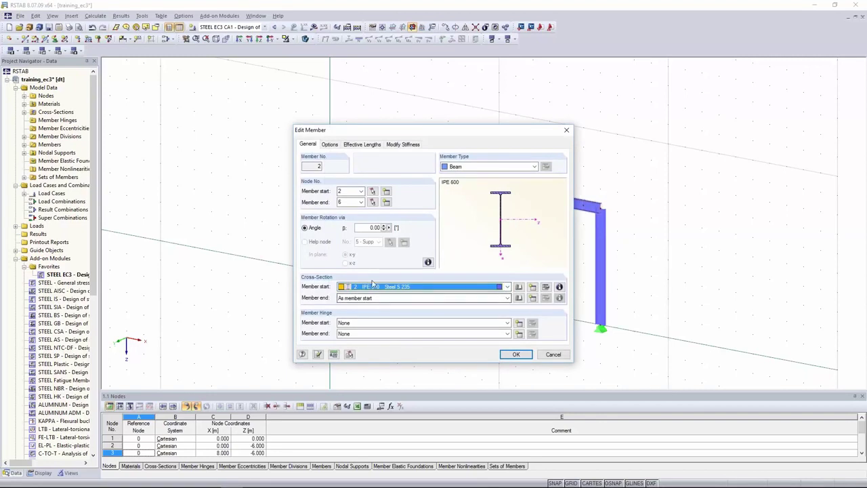
{"action": "left_click", "coordinate": [372, 298]}
{"action": "left_click", "coordinate": [377, 313]}
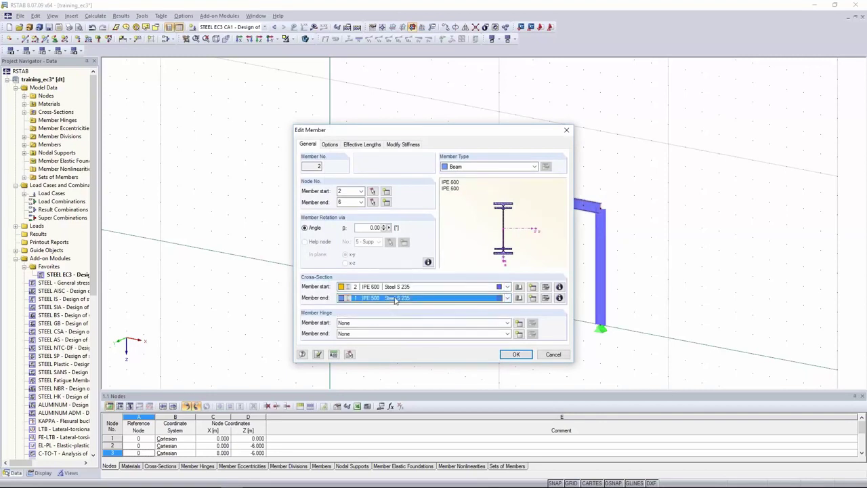
{"action": "left_click", "coordinate": [516, 354]}
{"action": "scroll", "coordinate": [351, 181], "scroll_direction": "up", "scroll_amount": 5}
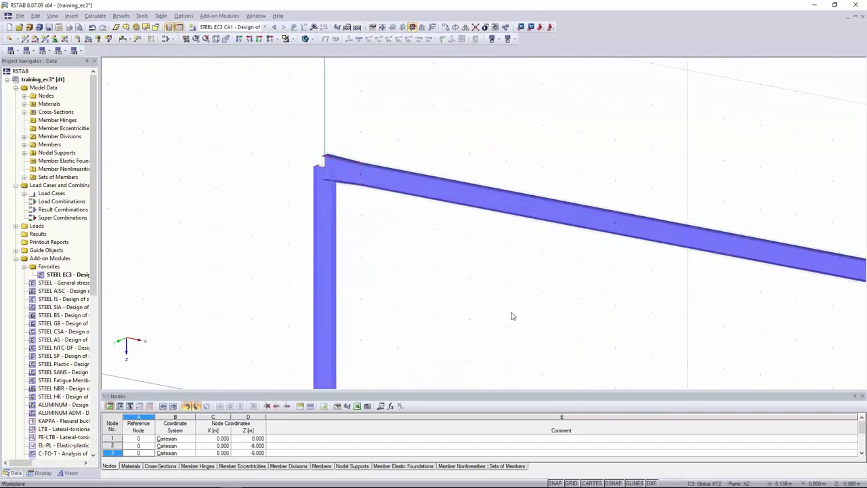
Taper the short segment at the beam's other end, member 6, by assigning IPE 600 to its member end.
{"action": "scroll", "coordinate": [513, 315], "scroll_direction": "down", "scroll_amount": 5}
{"action": "double_click", "coordinate": [644, 248]}
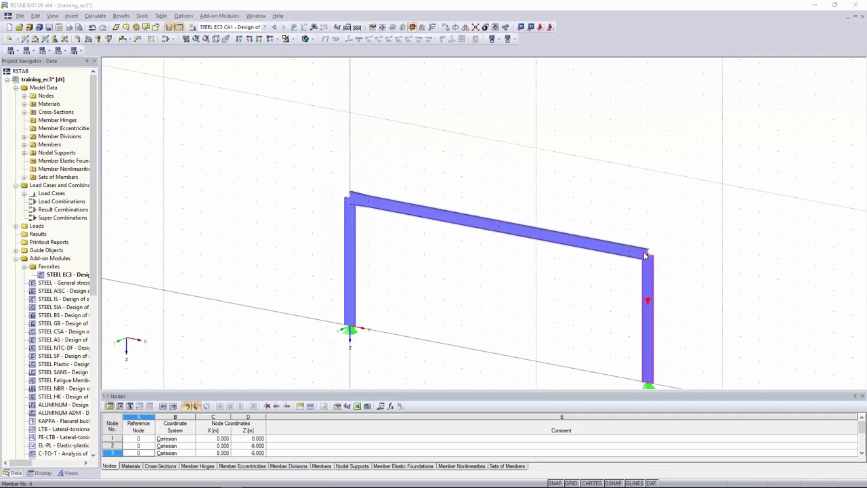
{"action": "left_click", "coordinate": [567, 131]}
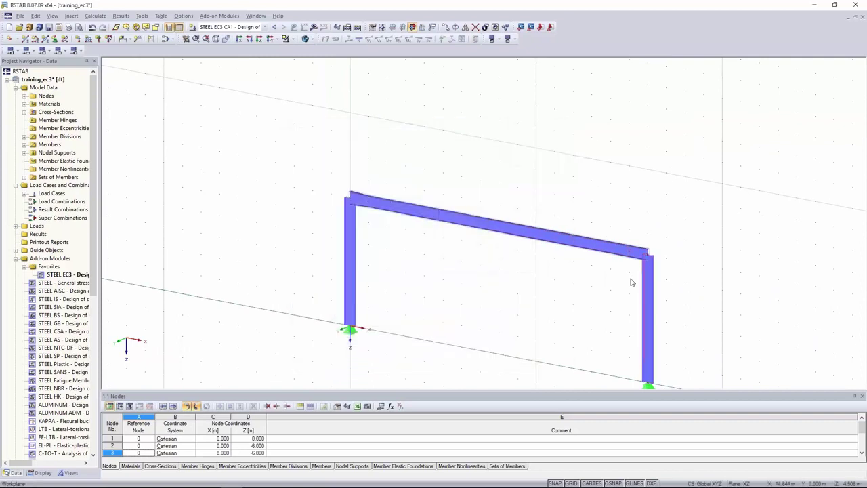
{"action": "double_click", "coordinate": [581, 250]}
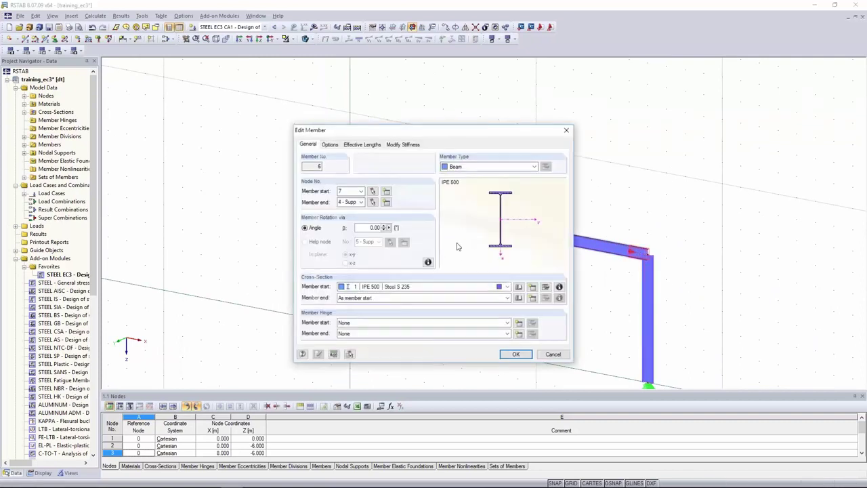
{"action": "left_click", "coordinate": [384, 298]}
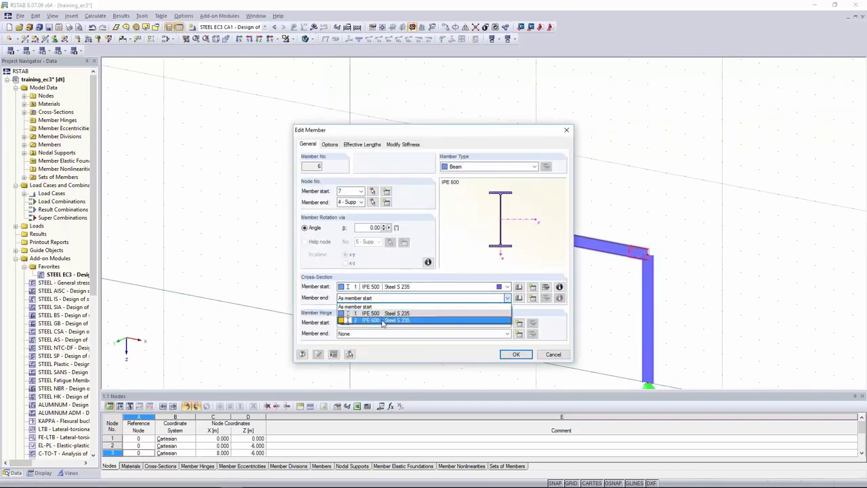
{"action": "left_click", "coordinate": [384, 320]}
{"action": "left_click", "coordinate": [515, 355]}
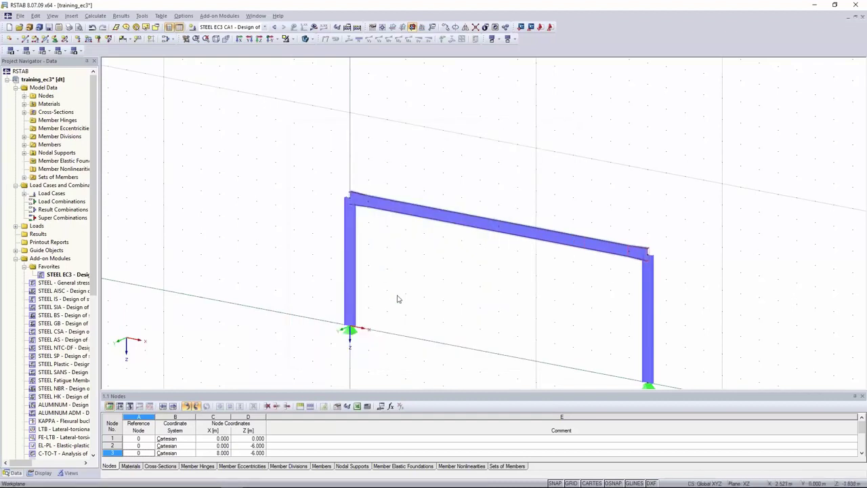
Reopen the STEEL EC3 design case and set the stability analysis method for sets of members to 6.3.4 (General Method).
{"action": "double_click", "coordinate": [62, 274]}
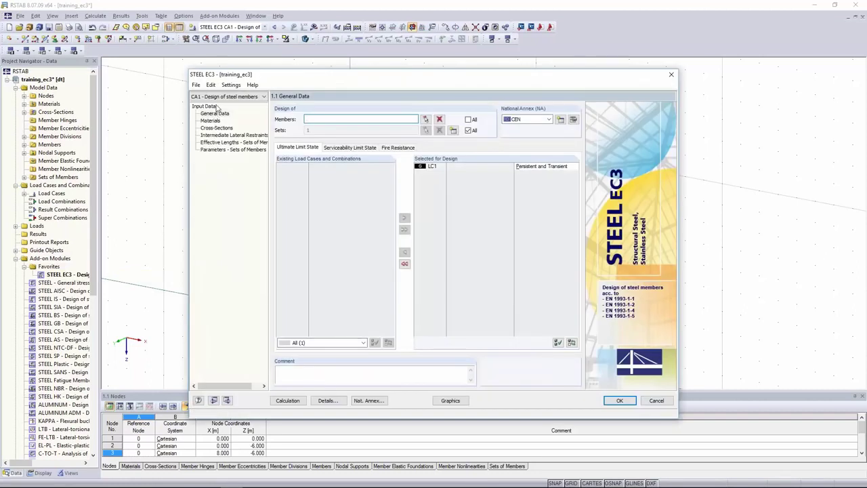
{"action": "left_click", "coordinate": [328, 401]}
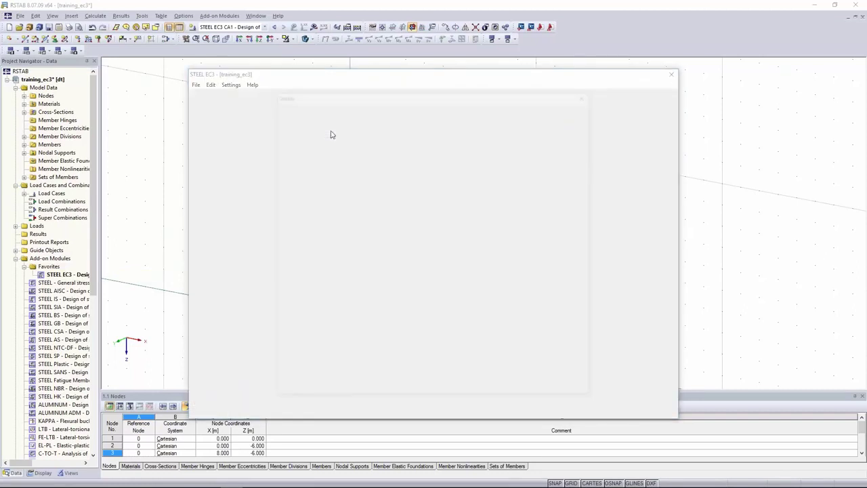
{"action": "left_click", "coordinate": [338, 108]}
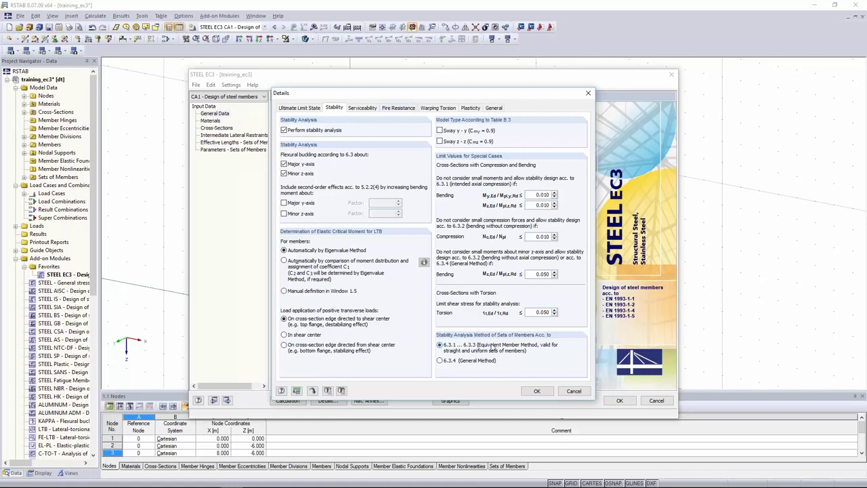
{"action": "left_click", "coordinate": [456, 361]}
{"action": "left_click", "coordinate": [537, 392]}
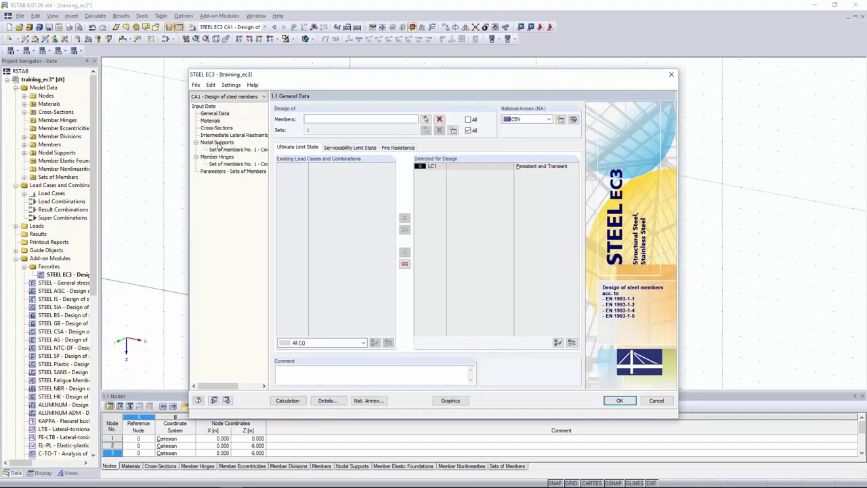
Show only the member set in the nodal supports graphic and examine the lateral, rotational and warping restraints at nodes 2 and 4.
{"action": "left_click", "coordinate": [218, 143]}
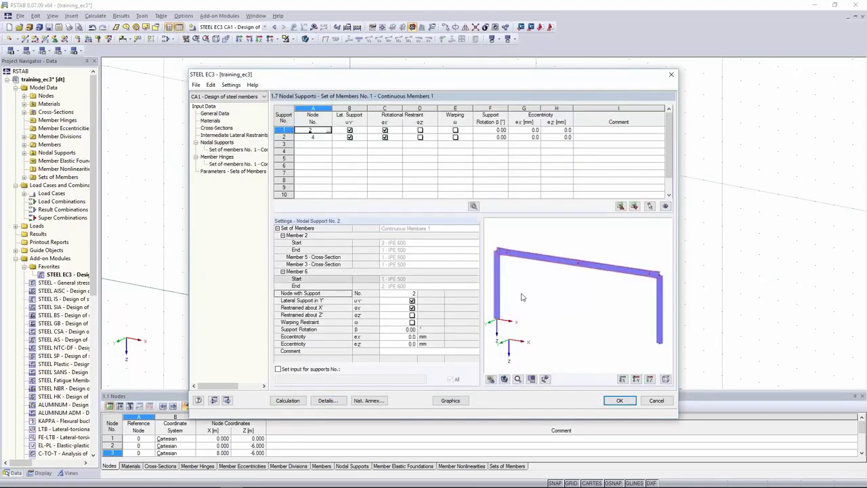
{"action": "left_click", "coordinate": [545, 379]}
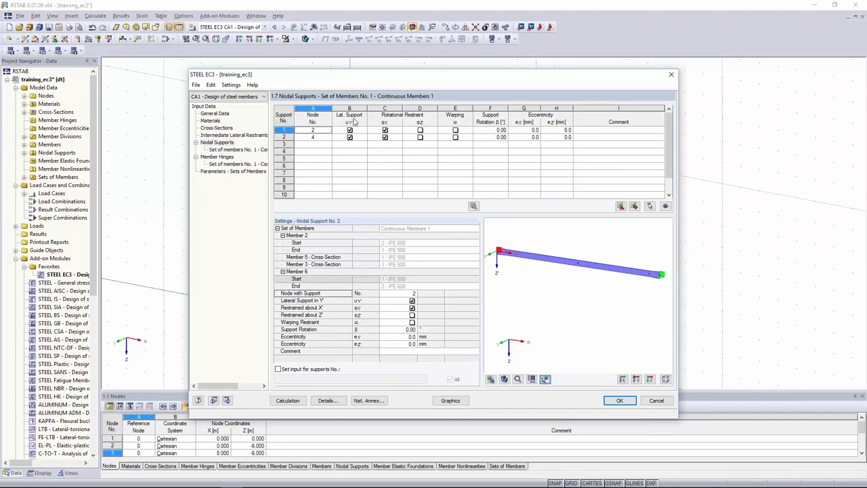
{"action": "scroll", "coordinate": [493, 252], "scroll_direction": "up", "scroll_amount": 5}
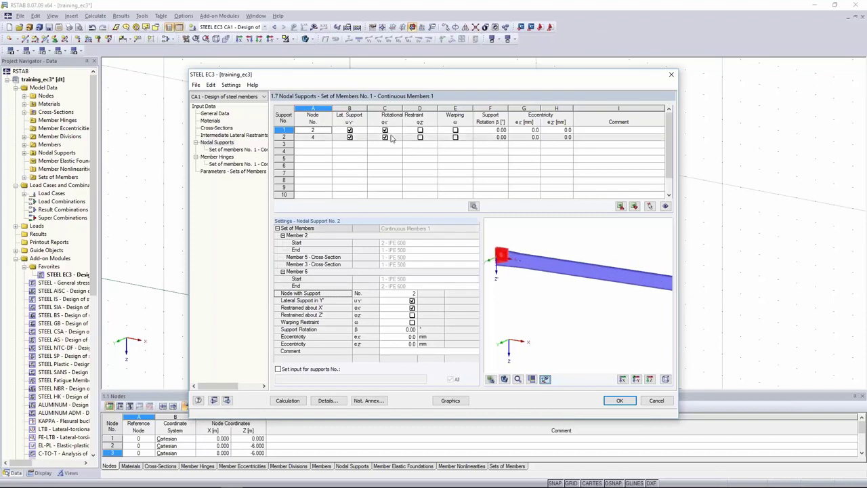
{"action": "left_click_drag", "start_coordinate": [357, 129], "coordinate": [383, 139]}
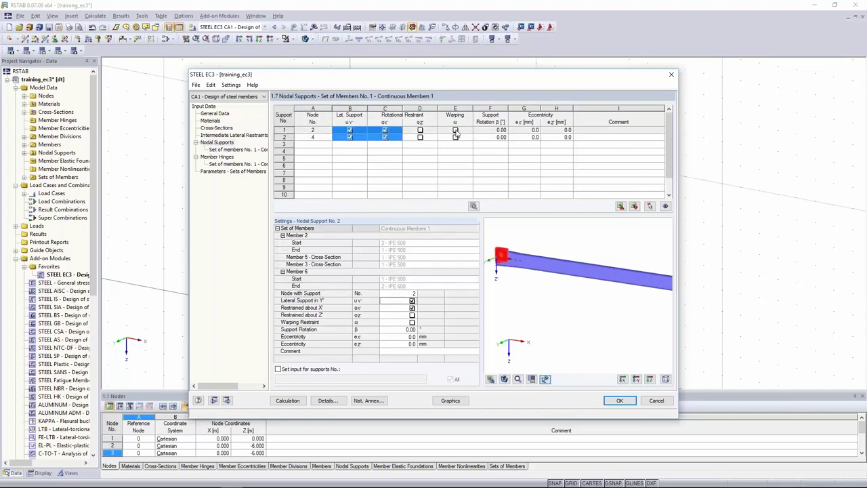
{"action": "left_click_drag", "start_coordinate": [467, 134], "coordinate": [363, 140]}
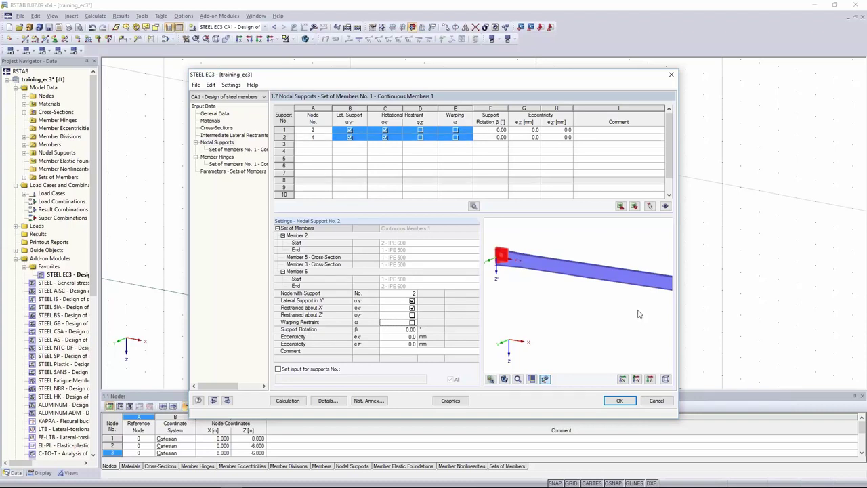
{"action": "left_click", "coordinate": [364, 129]}
{"action": "left_click_drag", "start_coordinate": [361, 133], "coordinate": [400, 139]}
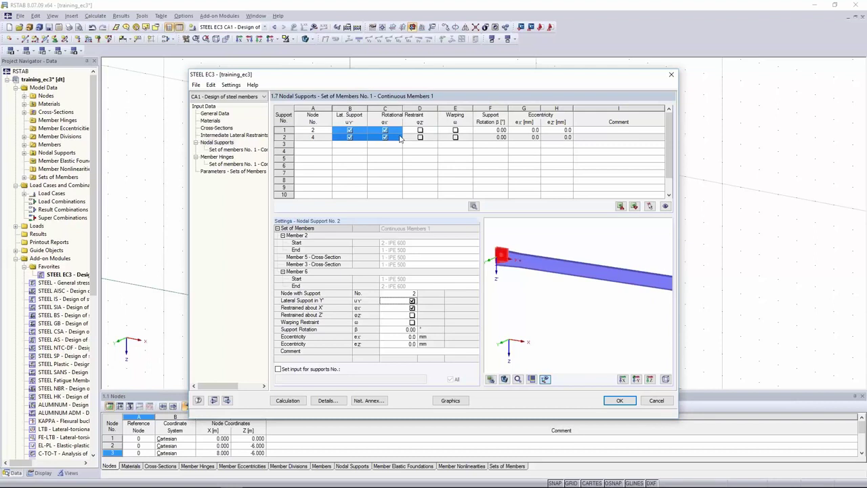
Compare the full frame with the isolated member set in the nodal supports graphic and examine the support at node 2.
{"action": "left_click", "coordinate": [546, 380]}
{"action": "scroll", "coordinate": [526, 263], "scroll_direction": "down", "scroll_amount": 1}
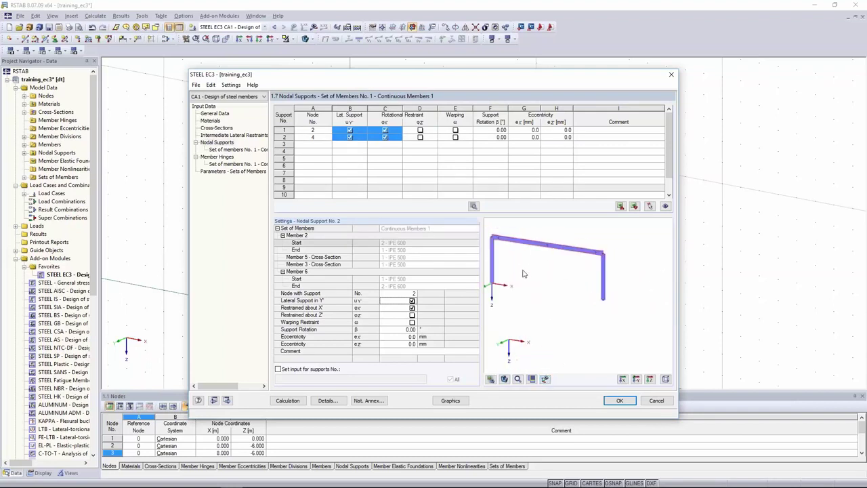
{"action": "left_click_drag", "start_coordinate": [525, 273], "coordinate": [557, 285]}
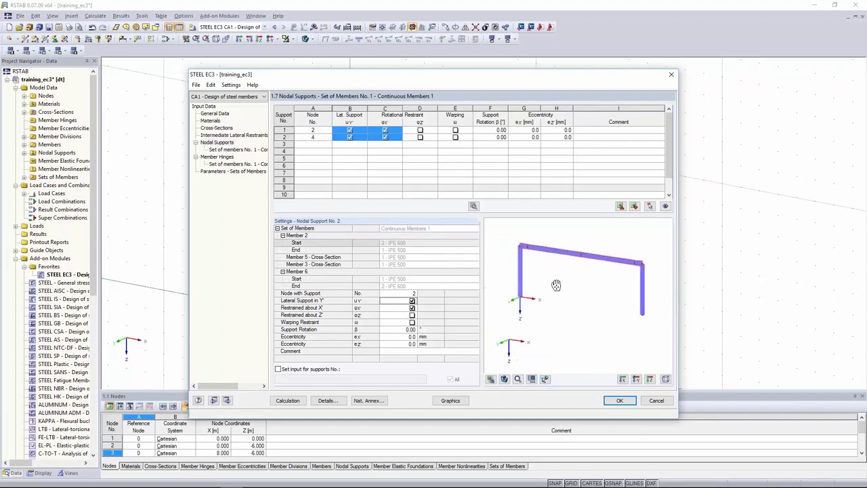
{"action": "left_click", "coordinate": [546, 379]}
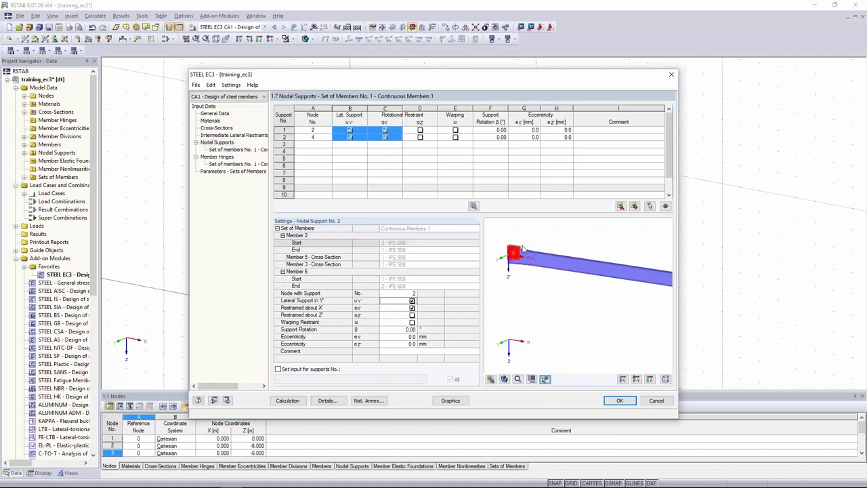
{"action": "middle_click_drag", "start_coordinate": [580, 255], "coordinate": [542, 269], "text": "ctrl"}
{"action": "scroll", "coordinate": [530, 242], "scroll_direction": "up", "scroll_amount": 2}
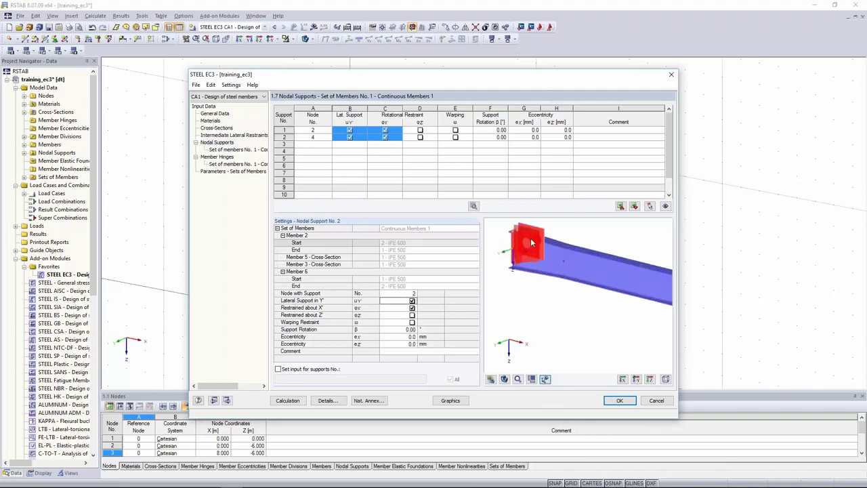
Examine the lateral and torsional support of node 4 at the far tapered end of the member set.
{"action": "left_click", "coordinate": [361, 139]}
{"action": "scroll", "coordinate": [573, 335], "scroll_direction": "down", "scroll_amount": 2}
{"action": "middle_click_drag", "start_coordinate": [600, 335], "coordinate": [535, 285]}
{"action": "scroll", "coordinate": [542, 287], "scroll_direction": "down", "scroll_amount": 2}
{"action": "middle_click_drag", "start_coordinate": [607, 300], "coordinate": [565, 283]}
{"action": "scroll", "coordinate": [631, 265], "scroll_direction": "up", "scroll_amount": 2}
{"action": "scroll", "coordinate": [614, 289], "scroll_direction": "up", "scroll_amount": 2}
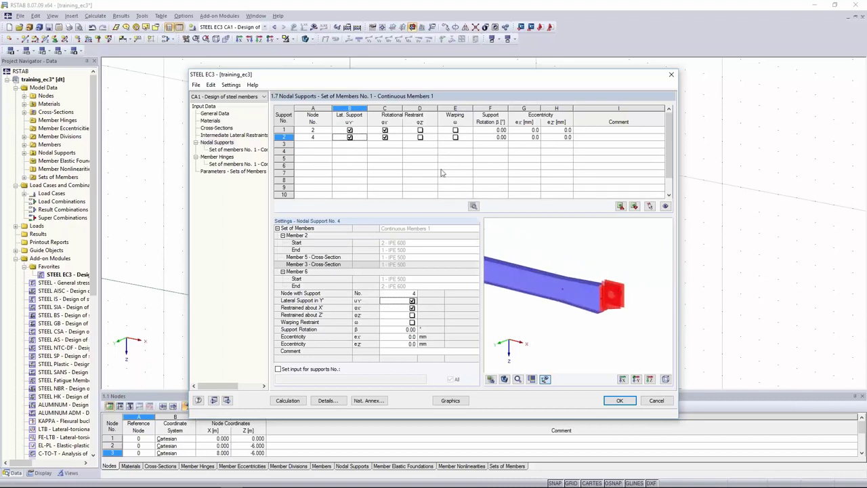
{"action": "left_click", "coordinate": [356, 131]}
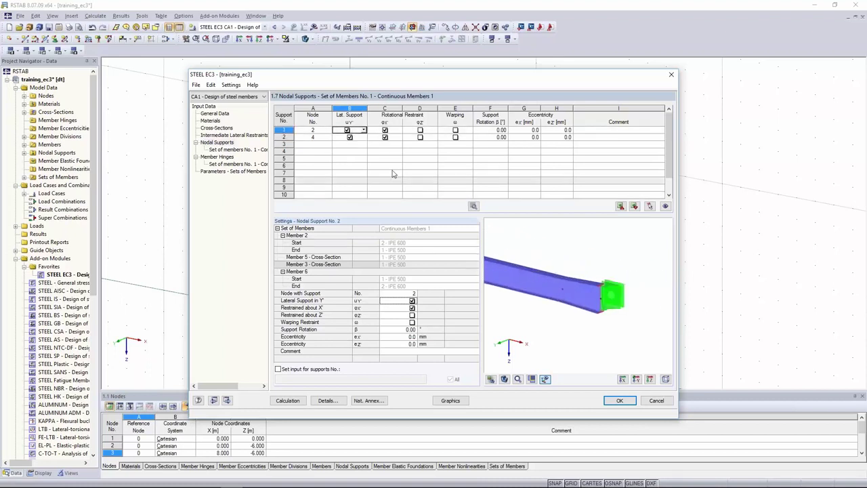
{"action": "key", "text": "Down"}
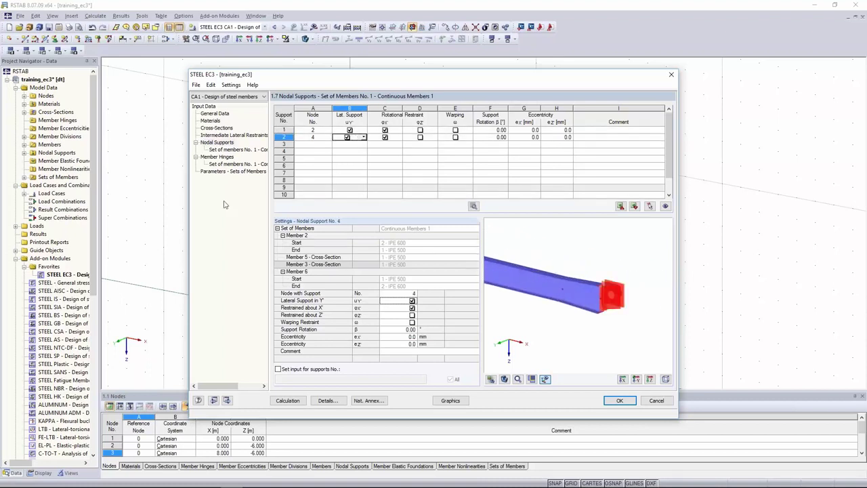
Calculate the design case and examine the design ratio details of LC1's General Method stability check.
{"action": "left_click", "coordinate": [288, 401]}
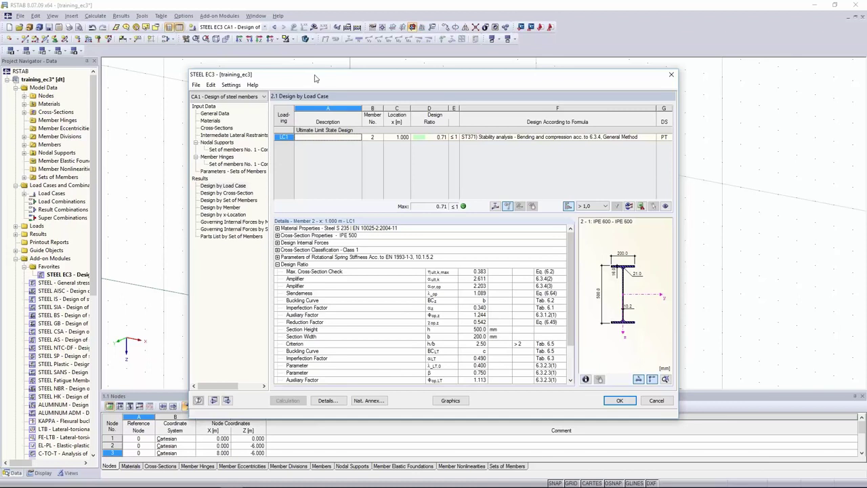
{"action": "left_click_drag", "start_coordinate": [314, 78], "coordinate": [342, 66]}
{"action": "left_click", "coordinate": [502, 144]}
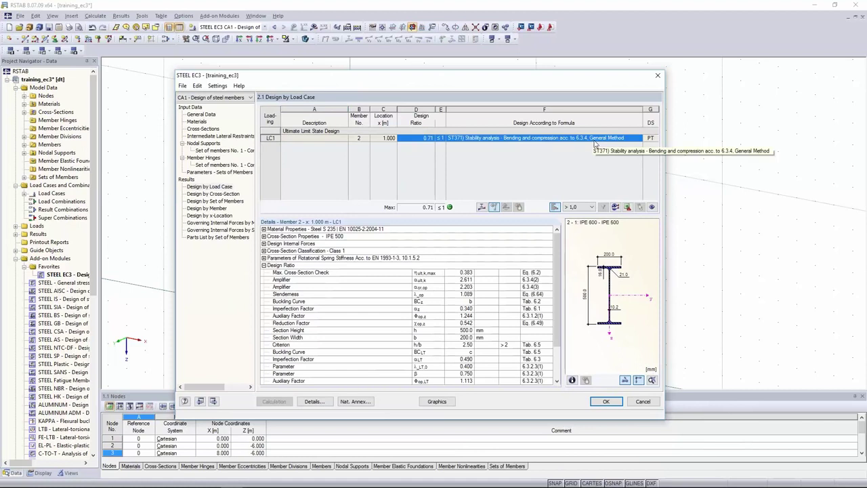
{"action": "scroll", "coordinate": [559, 275], "scroll_direction": "down", "scroll_amount": 2}
{"action": "left_click_drag", "start_coordinate": [559, 274], "coordinate": [560, 273]}
View the member set's buckling mode shape and locate governing member 2 in the frame model.
{"action": "left_click", "coordinate": [482, 209]}
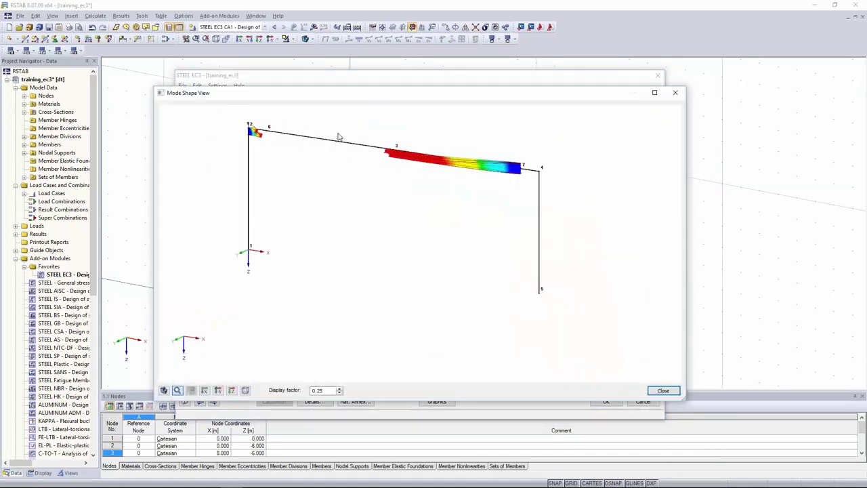
{"action": "left_click", "coordinate": [670, 391]}
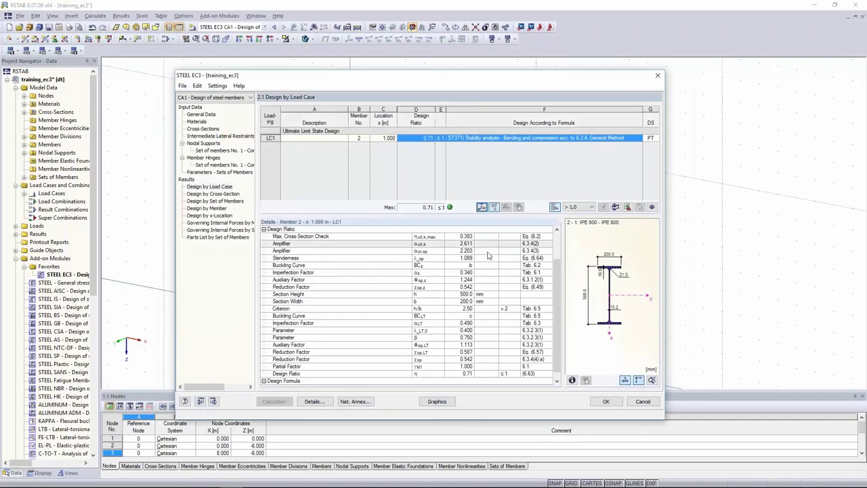
{"action": "scroll", "coordinate": [488, 256], "scroll_direction": "up", "scroll_amount": 2}
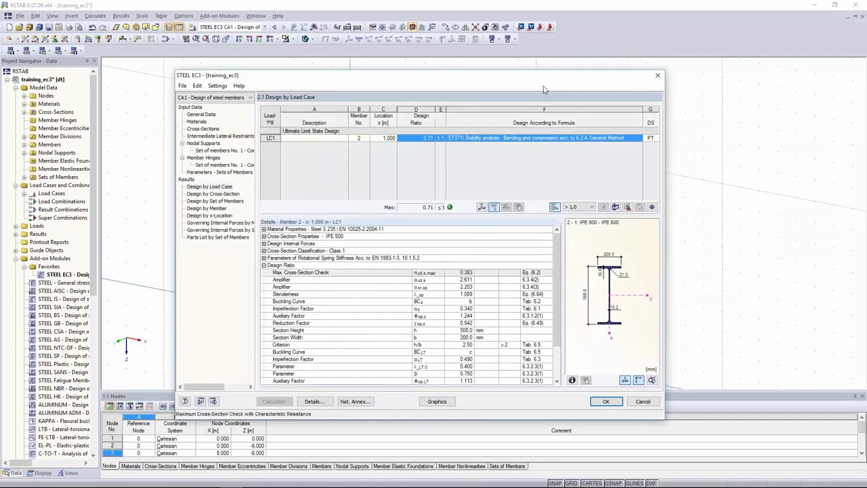
{"action": "left_click_drag", "start_coordinate": [542, 88], "coordinate": [539, 252]}
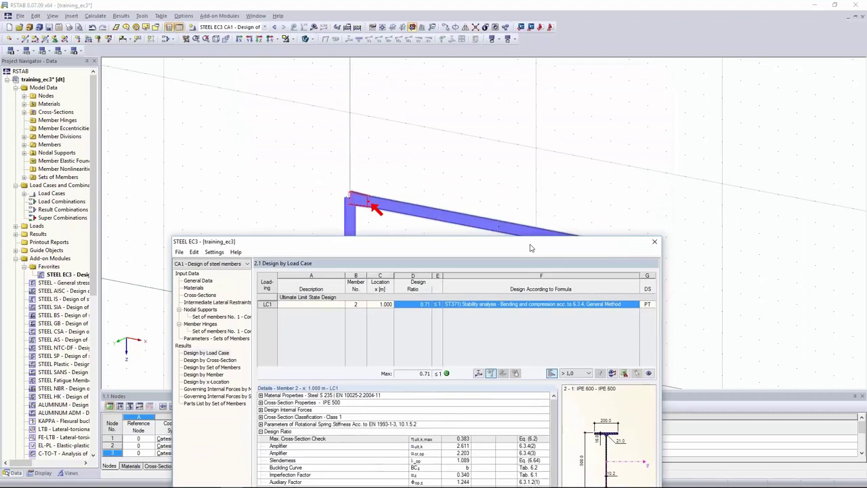
{"action": "left_click_drag", "start_coordinate": [609, 225], "coordinate": [609, 104]}
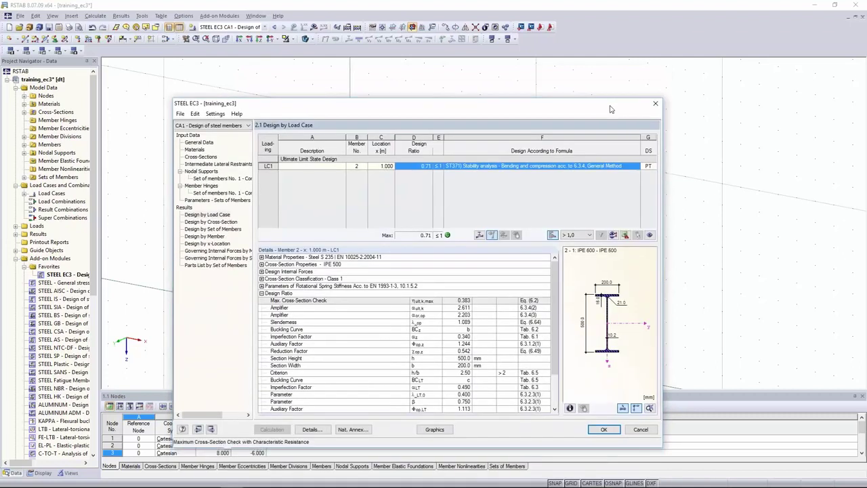
Accept and close the design case, and display the loads of load case LC1 on the frame.
{"action": "left_click", "coordinate": [600, 429]}
{"action": "scroll", "coordinate": [495, 257], "scroll_direction": "down", "scroll_amount": 1}
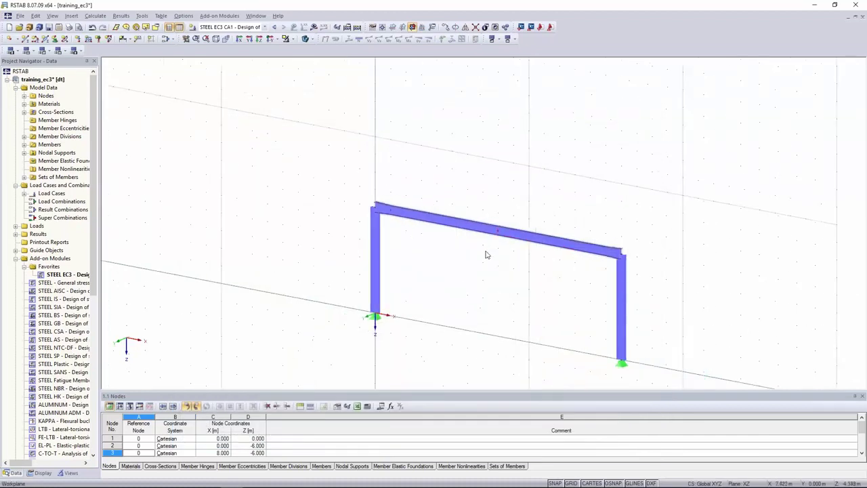
{"action": "left_click", "coordinate": [265, 27]}
{"action": "left_click", "coordinate": [261, 34]}
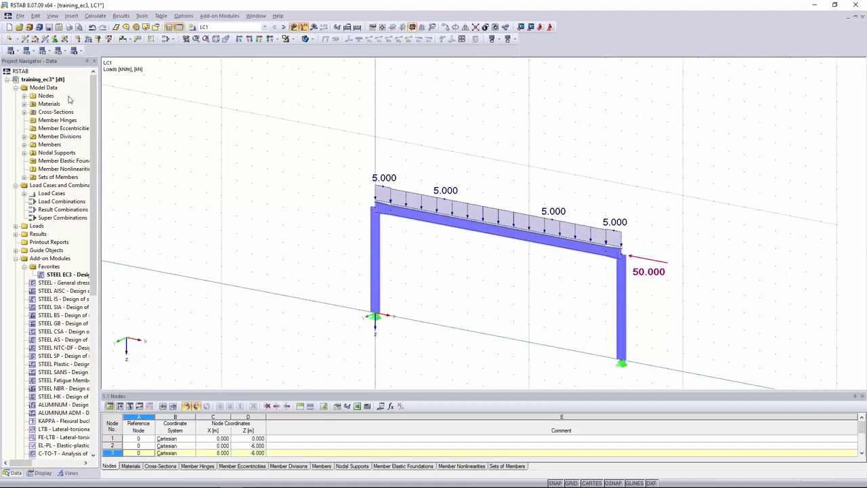
Change the type of model to 3D in the general data of training_ec3.
{"action": "right_click", "coordinate": [47, 79]}
{"action": "left_click", "coordinate": [73, 88]}
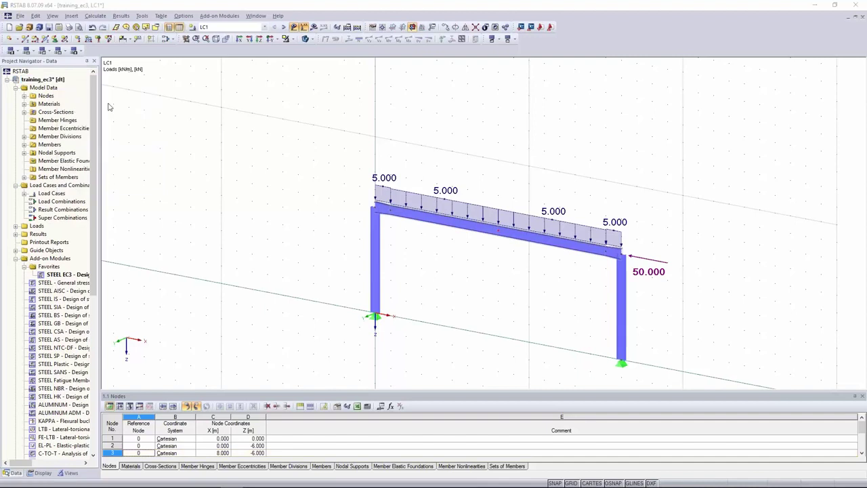
{"action": "left_click", "coordinate": [310, 267]}
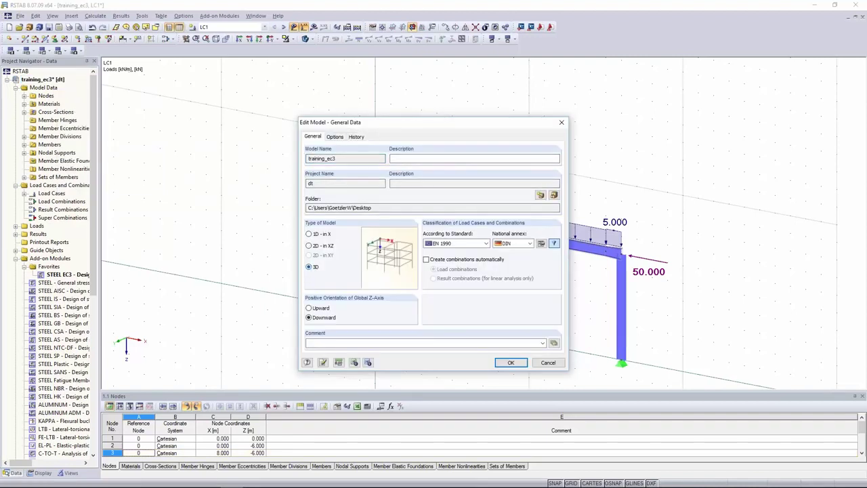
{"action": "left_click", "coordinate": [507, 363]}
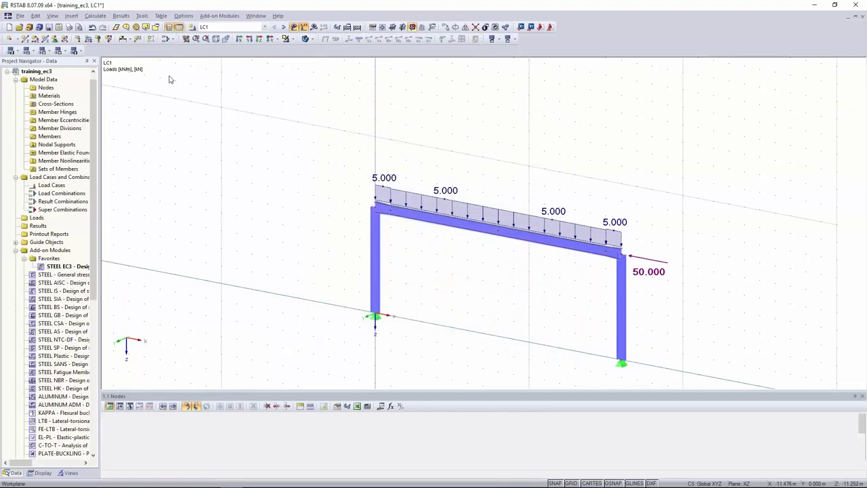
Create a nodal support fixed only against displacement in Y and assign it to both upper corner nodes of the frame.
{"action": "left_click", "coordinate": [55, 39]}
{"action": "left_click", "coordinate": [422, 181]}
{"action": "left_click", "coordinate": [422, 181]}
{"action": "left_click", "coordinate": [434, 180]}
{"action": "left_click", "coordinate": [308, 251]}
{"action": "left_click", "coordinate": [308, 272]}
{"action": "left_click", "coordinate": [308, 316]}
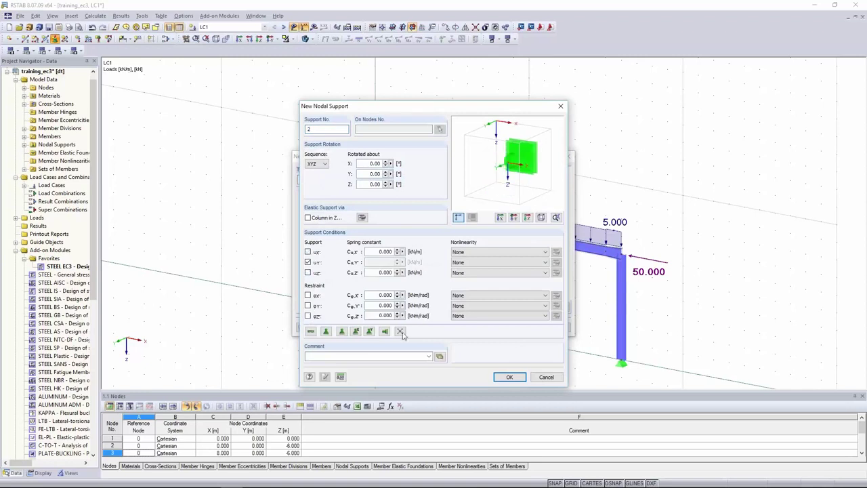
{"action": "left_click", "coordinate": [510, 377]}
{"action": "left_click", "coordinate": [443, 180]}
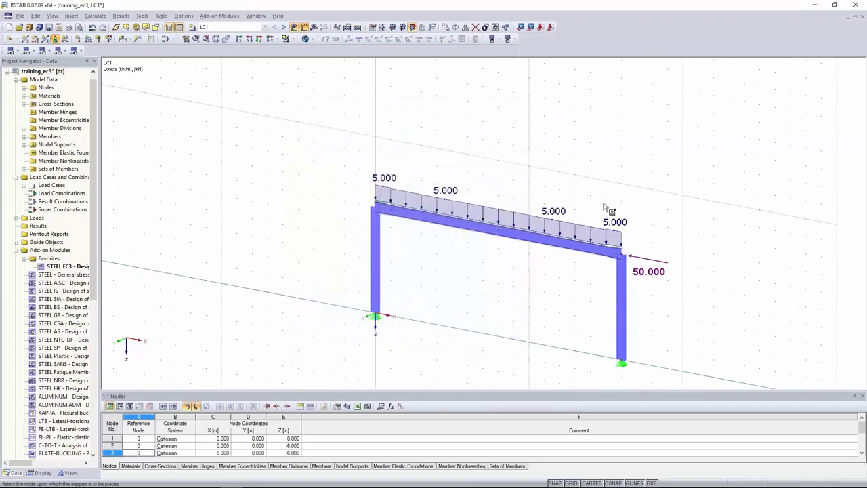
{"action": "left_click", "coordinate": [622, 251]}
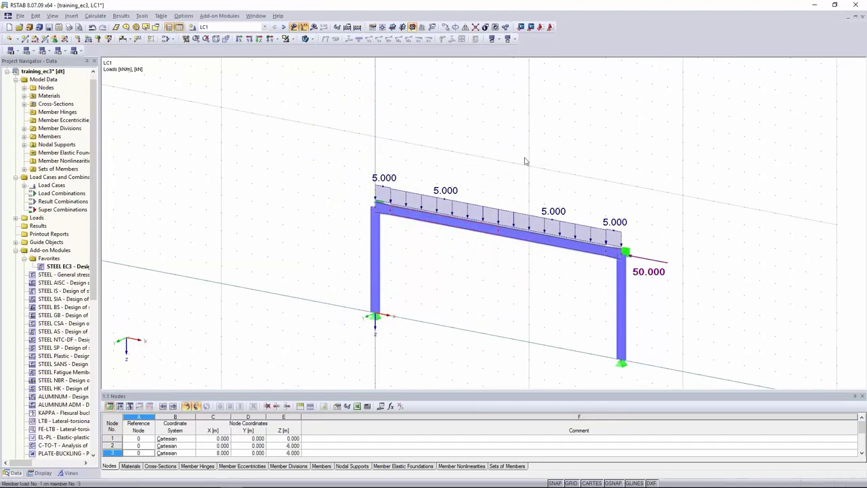
{"action": "key", "text": "Escape"}
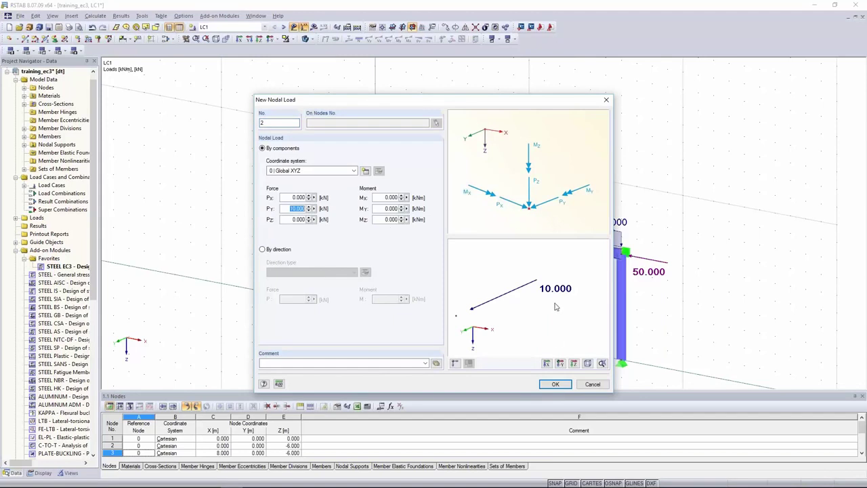
Apply a 10 kN nodal load in the global Y direction at the beam's midspan node in LC1.
{"action": "left_click", "coordinate": [555, 384]}
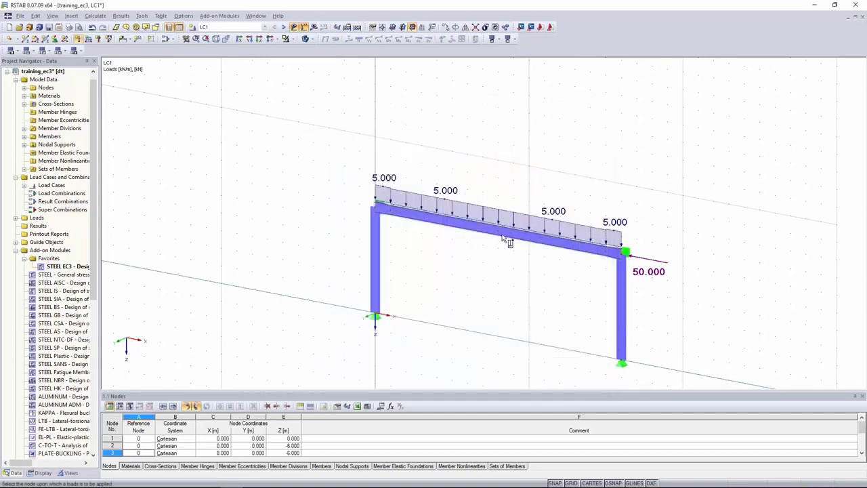
{"action": "key", "text": "Escape"}
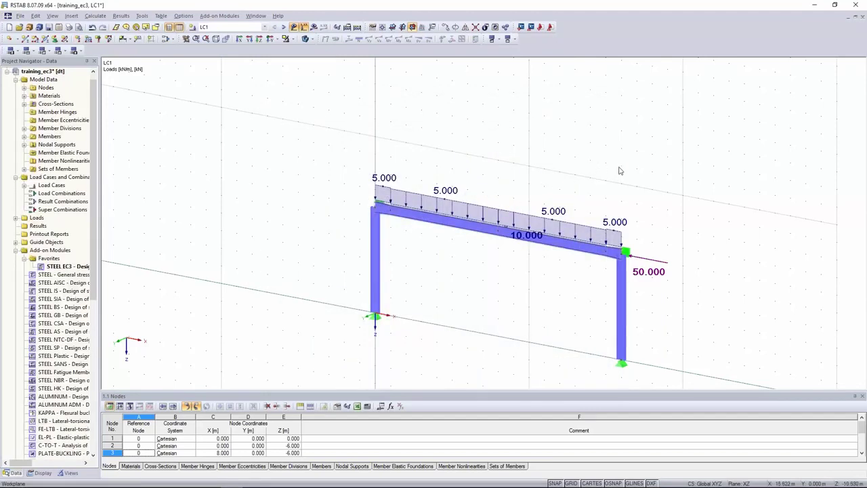
{"action": "middle_click_drag", "start_coordinate": [619, 184], "coordinate": [475, 187], "text": "ctrl"}
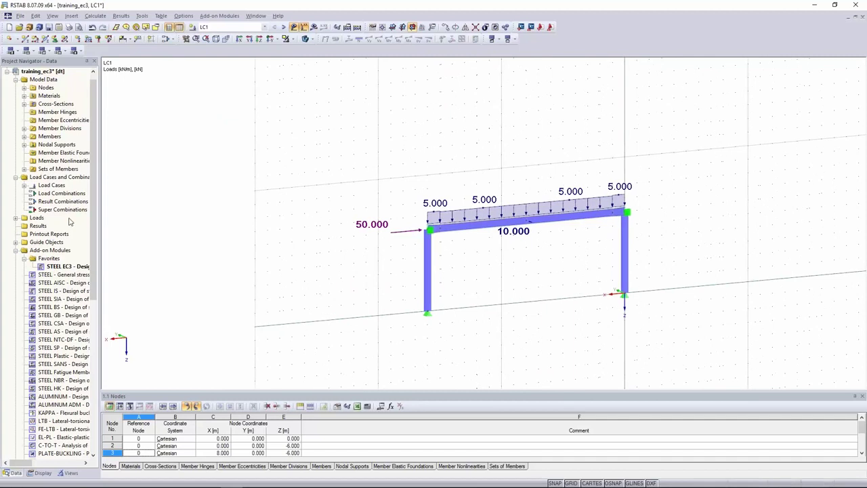
Reopen the STEEL EC3 design case, recalculate it for the laterally loaded 3D model and examine the LC1 result.
{"action": "double_click", "coordinate": [68, 266]}
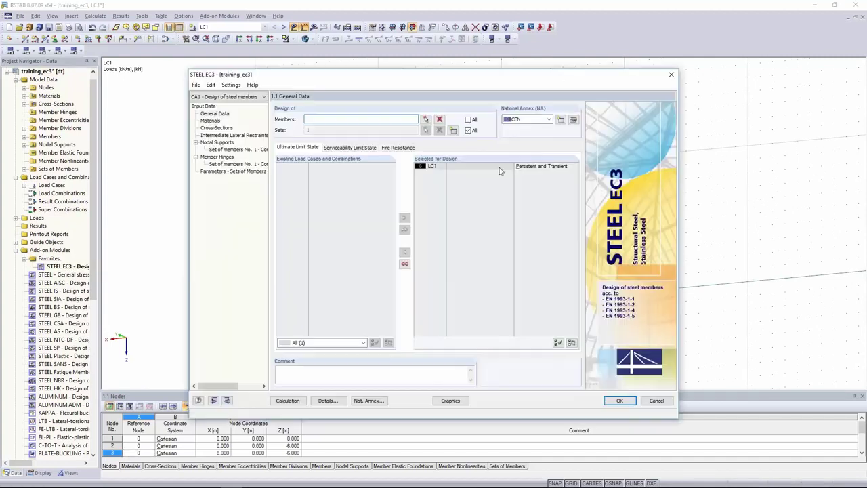
{"action": "left_click", "coordinate": [257, 149]}
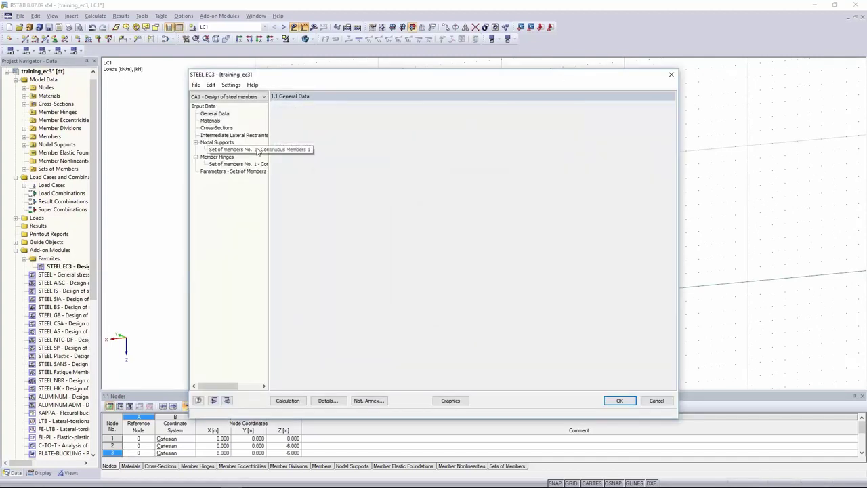
{"action": "left_click", "coordinate": [287, 401]}
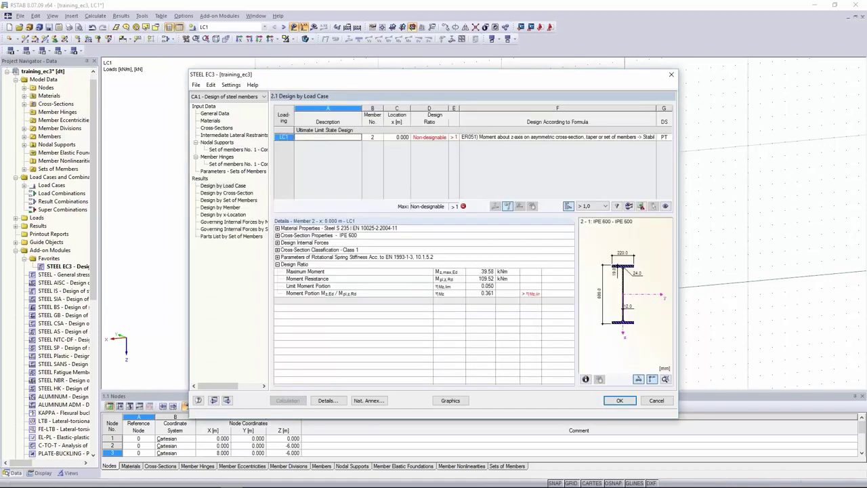
{"action": "left_click_drag", "start_coordinate": [479, 138], "coordinate": [437, 139]}
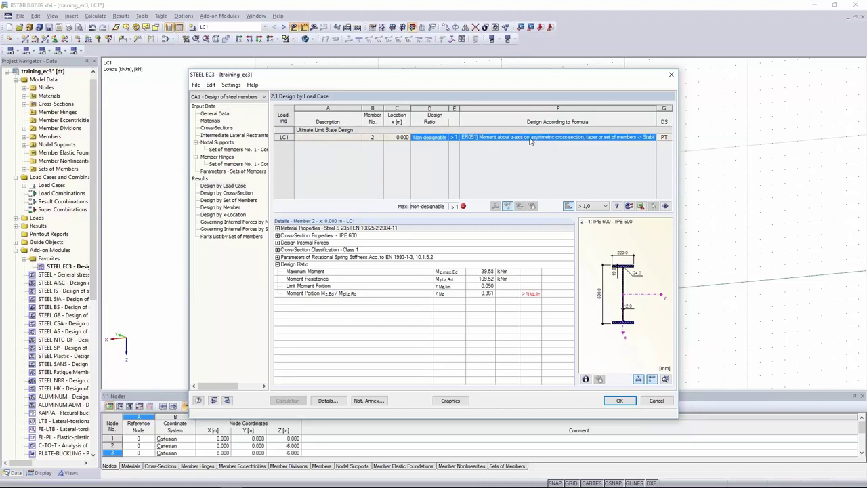
Examine the stability detail settings for the General Method's limit value of minor-axis bending.
{"action": "left_click", "coordinate": [328, 401]}
{"action": "left_click", "coordinate": [334, 108]}
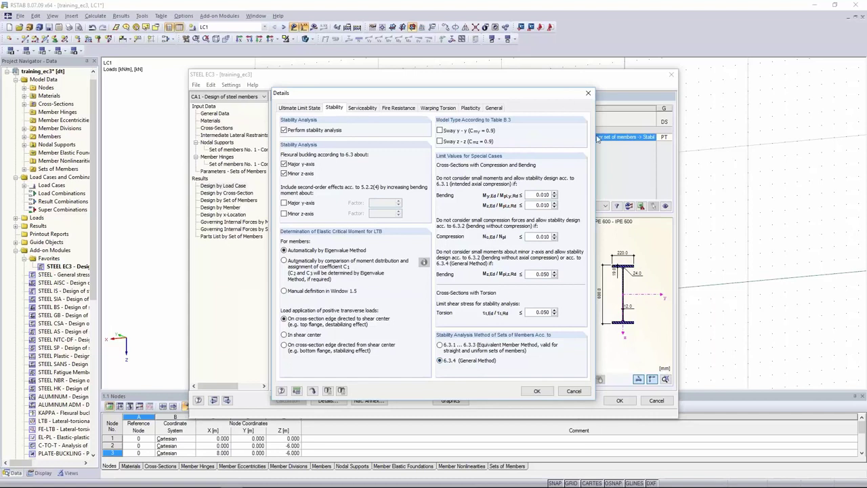
{"action": "left_click_drag", "start_coordinate": [556, 99], "coordinate": [459, 160]}
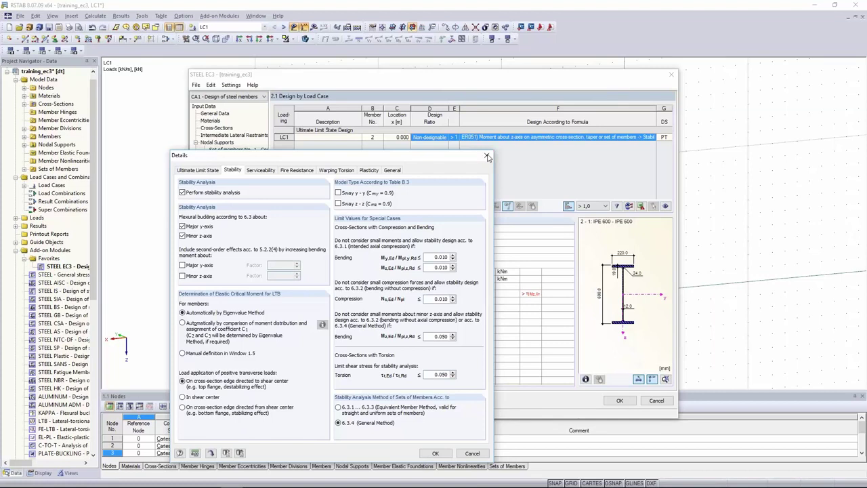
{"action": "left_click", "coordinate": [487, 156]}
Examine member 2's LC1 design message and its minor-axis moment portion in the design ratio details.
{"action": "left_click_drag", "start_coordinate": [477, 140], "coordinate": [433, 139]}
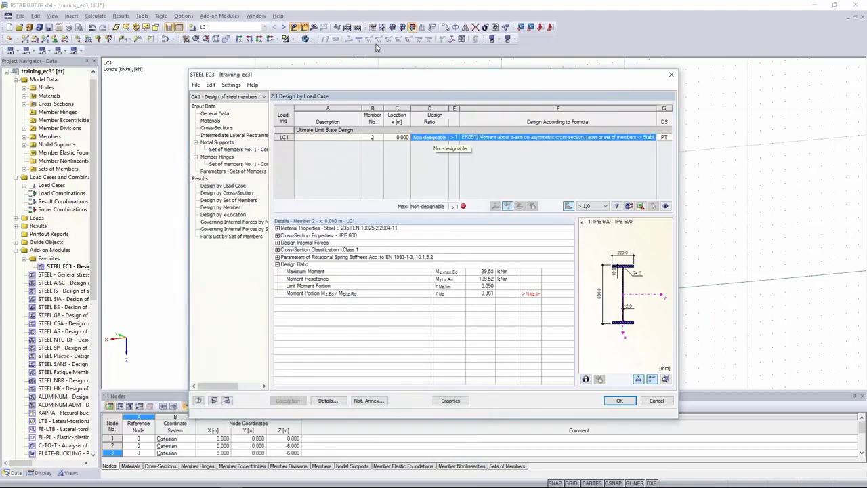
{"action": "left_click_drag", "start_coordinate": [383, 76], "coordinate": [395, 101]}
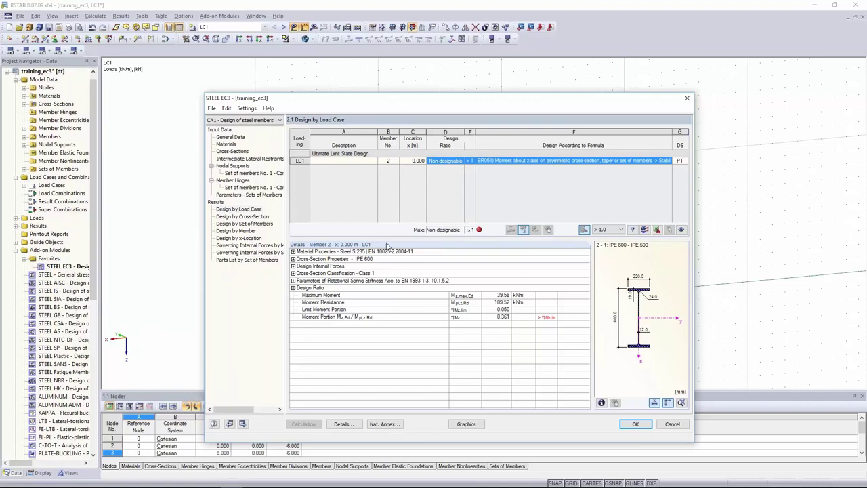
{"action": "left_click", "coordinate": [505, 318]}
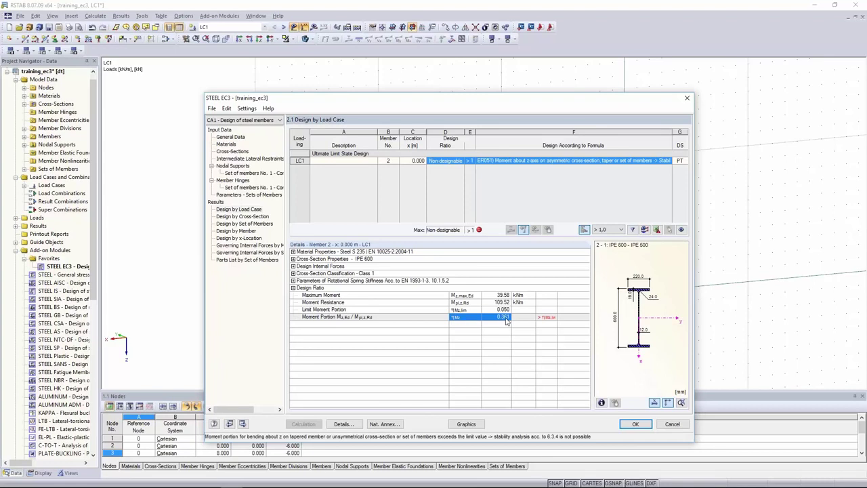
Set the limit for minor-axis bending Mz,Ed / Mpl,z,Rd in the General Method stability settings to 0.100.
{"action": "left_click", "coordinate": [460, 303]}
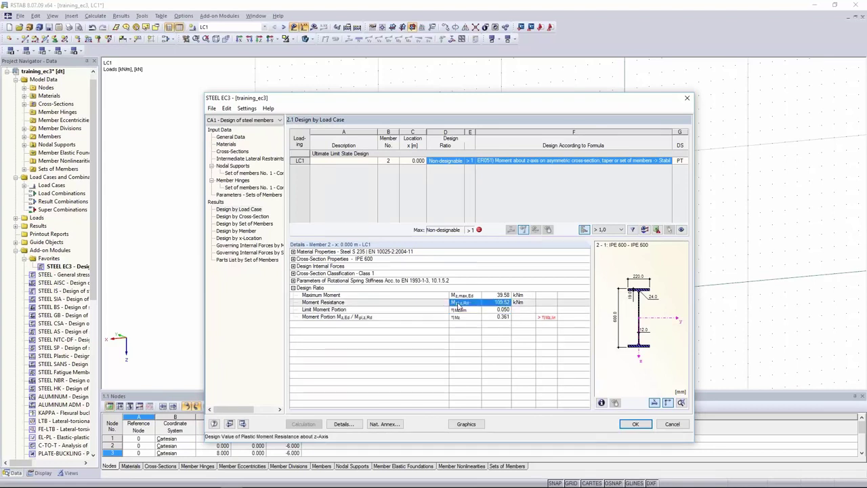
{"action": "left_click", "coordinate": [342, 424]}
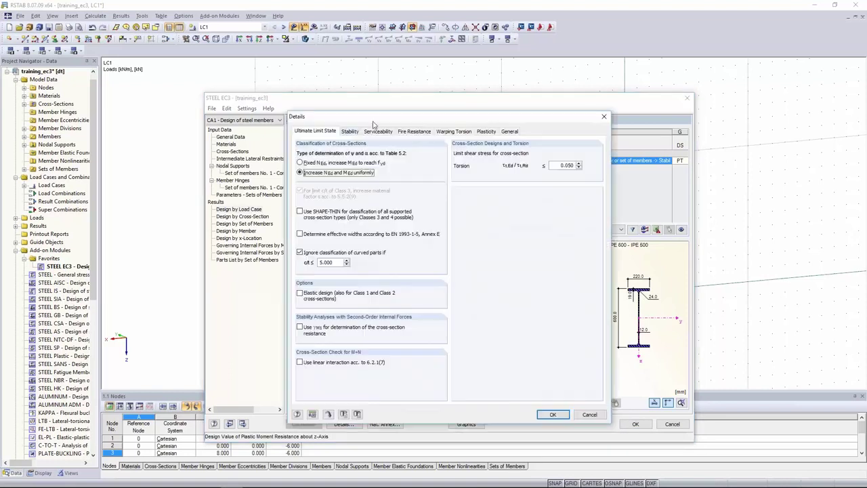
{"action": "left_click", "coordinate": [349, 132]}
{"action": "left_click_drag", "start_coordinate": [550, 338], "coordinate": [570, 339]}
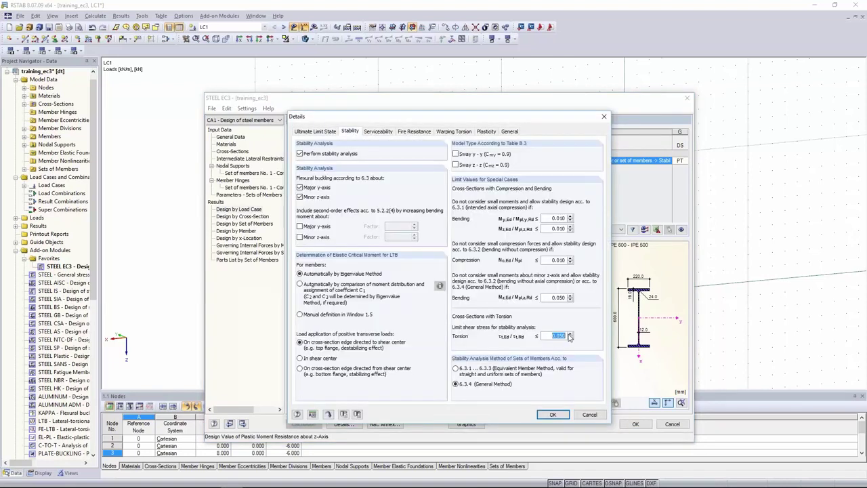
{"action": "left_click_drag", "start_coordinate": [551, 297], "coordinate": [583, 297]}
{"action": "type", "text": ","}
{"action": "left_click", "coordinate": [553, 414]}
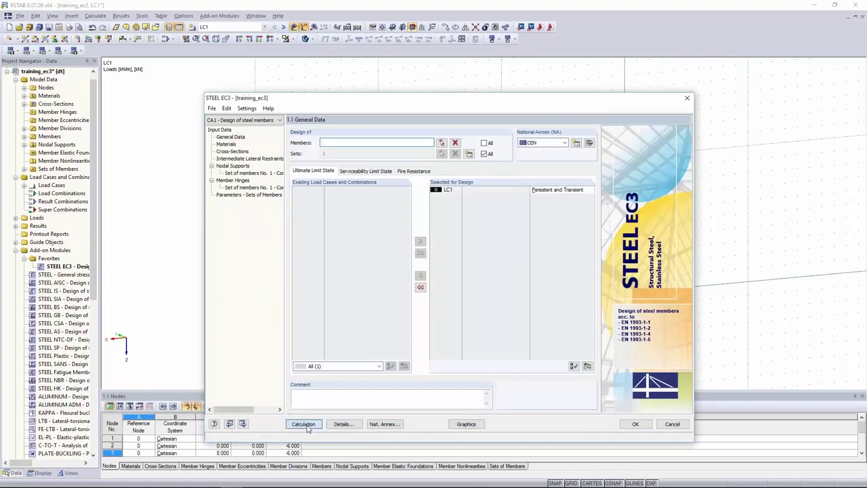
Recalculate the design and compare member 2's limit moment portion with its actual minor-axis moment portion.
{"action": "left_click", "coordinate": [305, 425]}
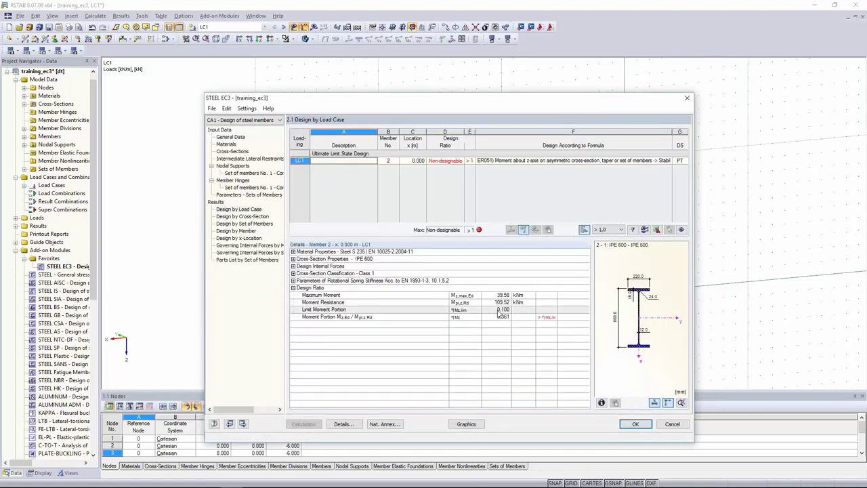
{"action": "left_click_drag", "start_coordinate": [468, 309], "coordinate": [479, 321]}
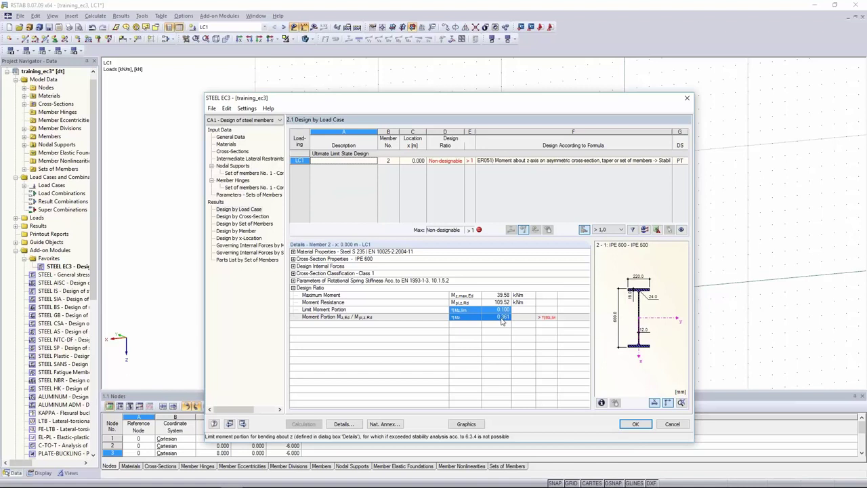
{"action": "left_click", "coordinate": [501, 319]}
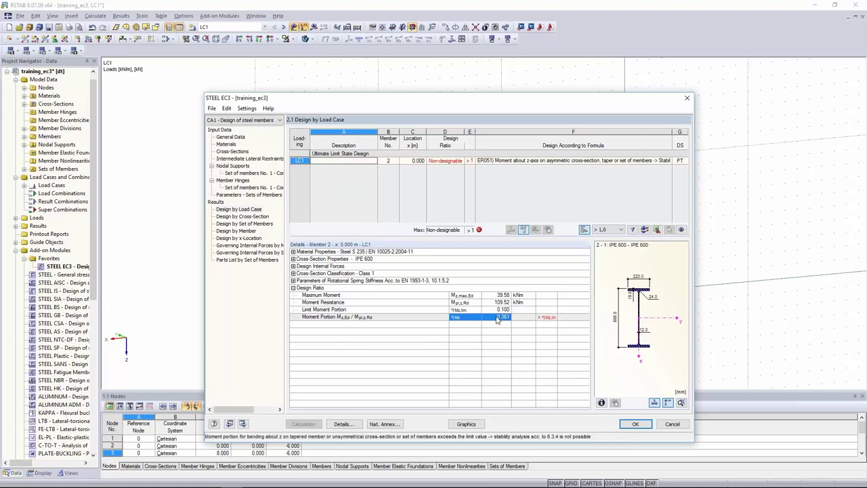
Enable the warping analysis with 7 degrees of freedom for sets of members, using second-order analysis.
{"action": "left_click", "coordinate": [342, 424]}
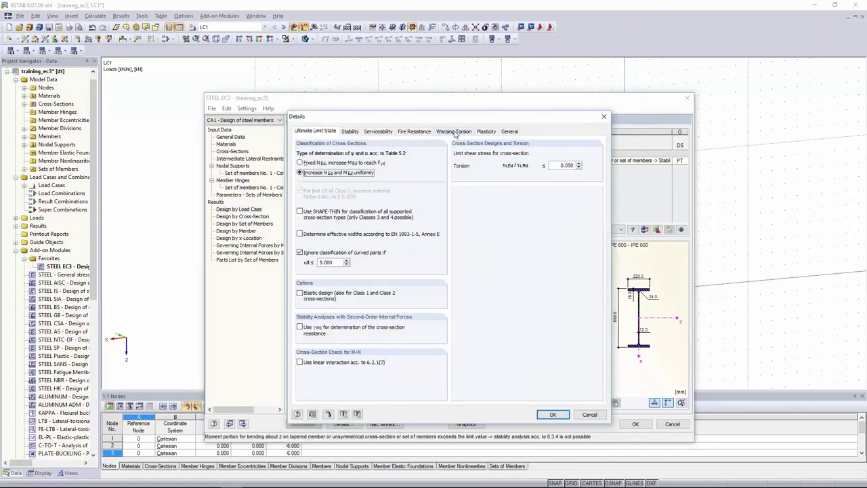
{"action": "left_click", "coordinate": [454, 132]}
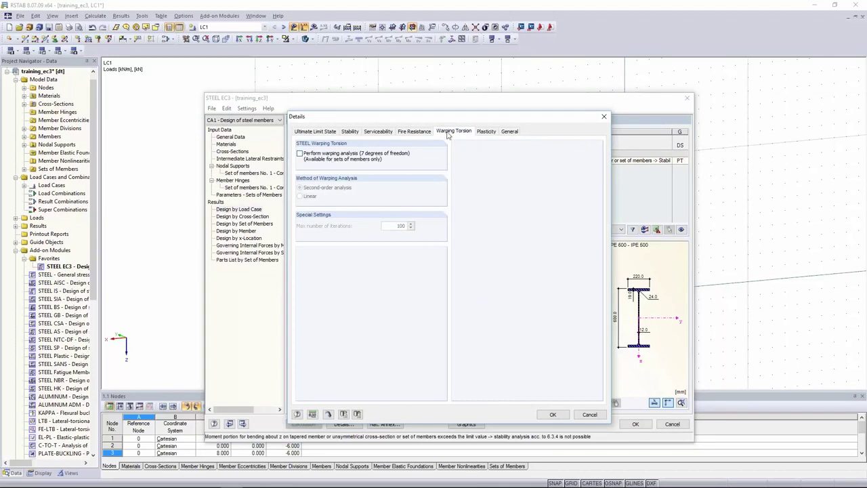
{"action": "left_click", "coordinate": [331, 160]}
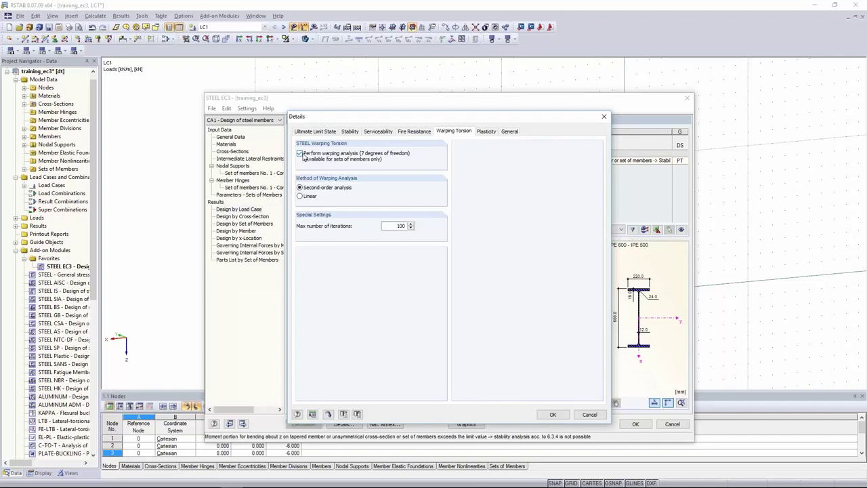
{"action": "left_click", "coordinate": [553, 416]}
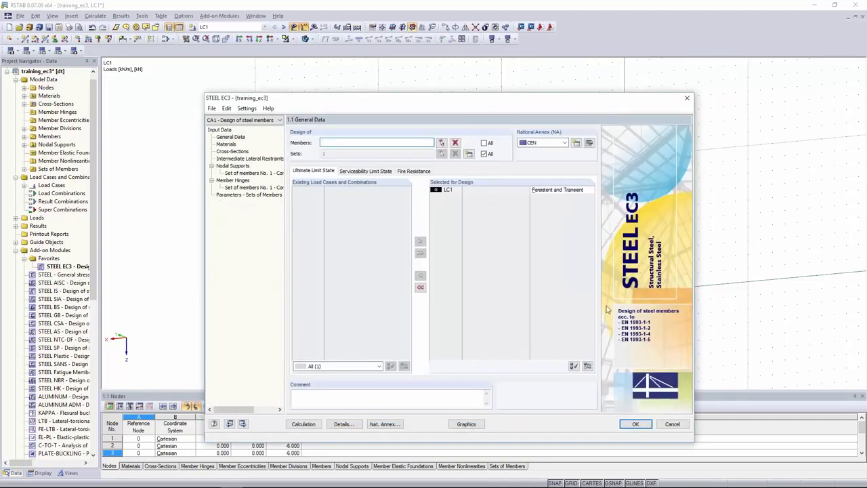
Review the translational, rotational and warping restraints at nodes 2 and 4 in the nodal supports of set of members No. 1.
{"action": "left_click", "coordinate": [247, 174]}
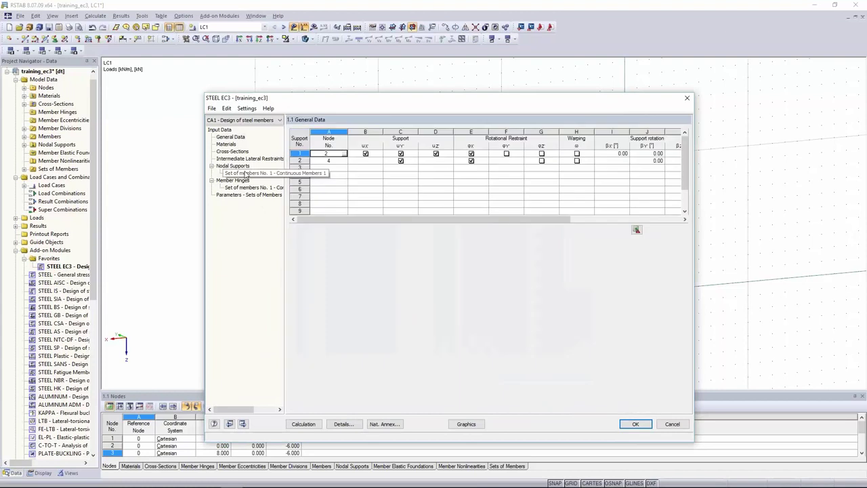
{"action": "left_click", "coordinate": [375, 161]}
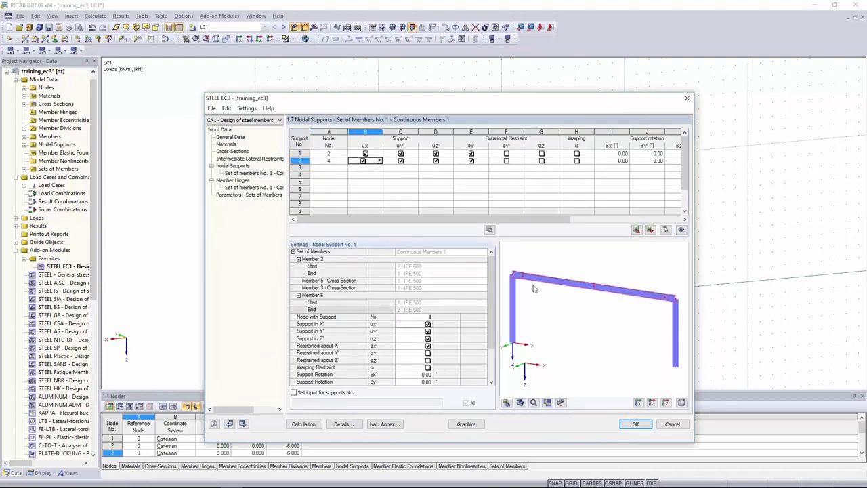
{"action": "scroll", "coordinate": [534, 290], "scroll_direction": "down", "scroll_amount": 1}
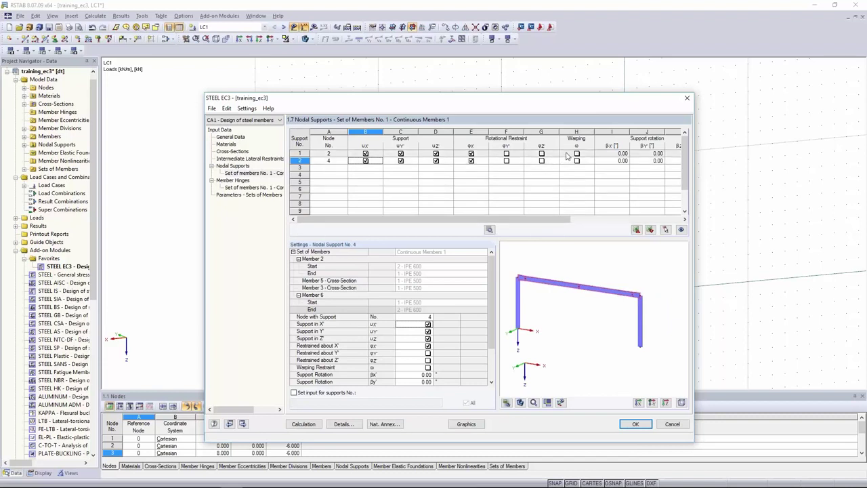
{"action": "left_click_drag", "start_coordinate": [572, 154], "coordinate": [381, 163]}
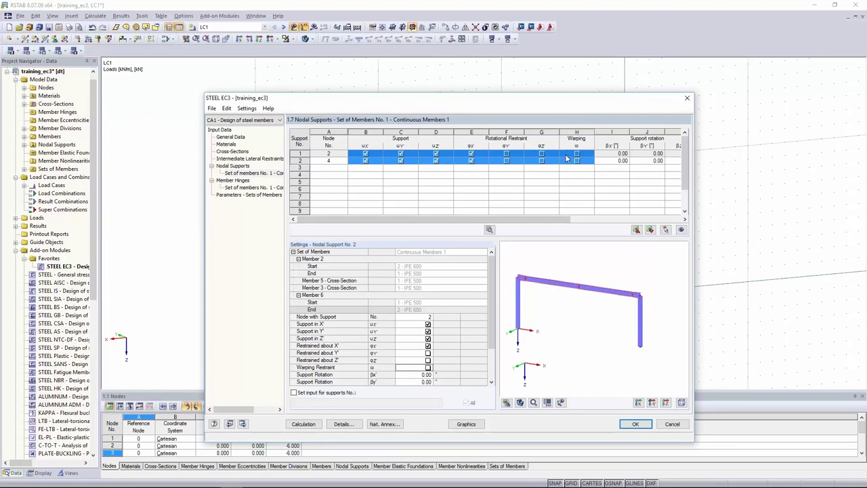
{"action": "left_click_drag", "start_coordinate": [373, 156], "coordinate": [424, 165]}
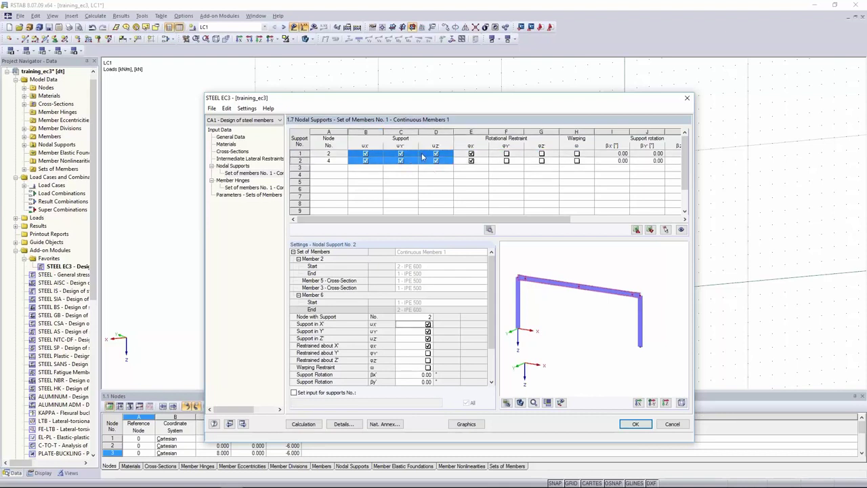
{"action": "left_click_drag", "start_coordinate": [534, 155], "coordinate": [481, 163]}
{"action": "left_click_drag", "start_coordinate": [565, 157], "coordinate": [570, 163]}
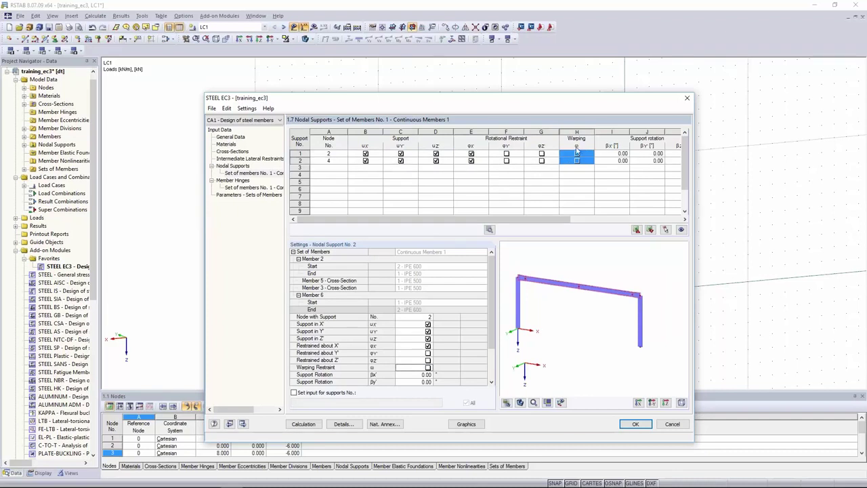
Show only the current set of members in the nodal support preview and inspect the supports at its ends.
{"action": "left_click", "coordinate": [561, 403]}
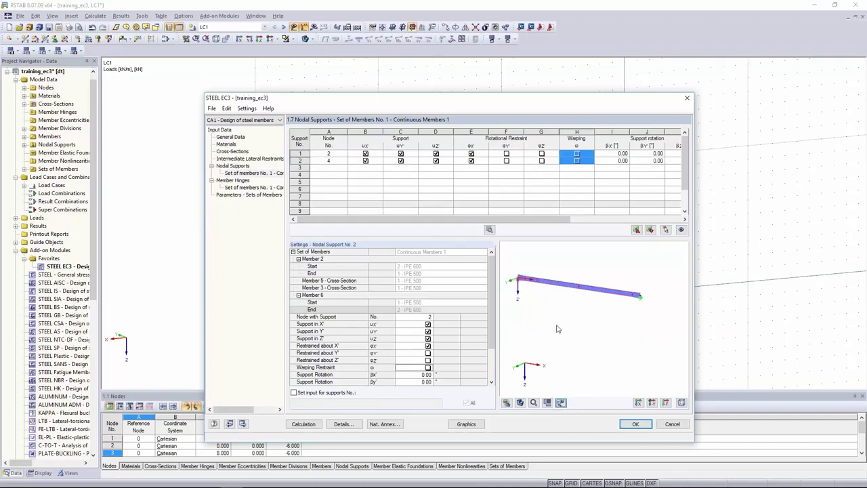
{"action": "scroll", "coordinate": [576, 296], "scroll_direction": "up", "scroll_amount": 3}
{"action": "middle_click_drag", "start_coordinate": [576, 298], "coordinate": [573, 265]}
{"action": "scroll", "coordinate": [533, 303], "scroll_direction": "up", "scroll_amount": 3}
{"action": "scroll", "coordinate": [535, 304], "scroll_direction": "down", "scroll_amount": 3}
Release the support in X' at node 4 and check the isolated beam in the preview.
{"action": "left_click", "coordinate": [554, 161]}
{"action": "left_click", "coordinate": [365, 161]}
{"action": "left_click", "coordinate": [365, 161]}
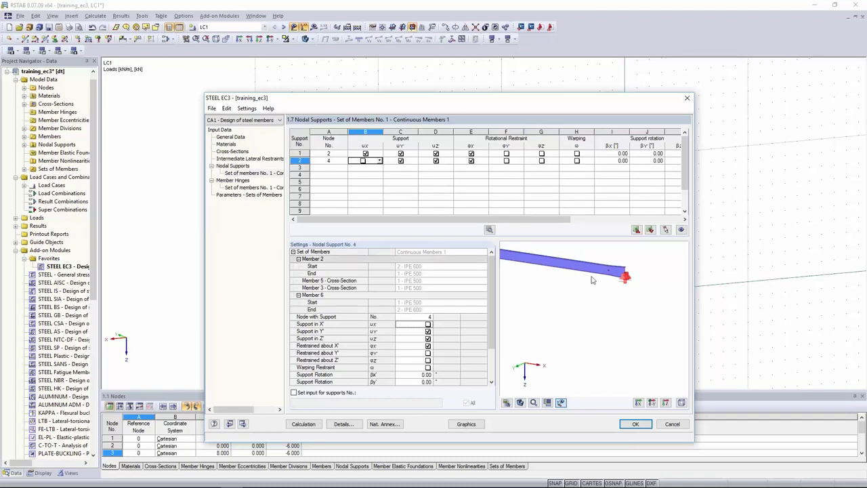
{"action": "scroll", "coordinate": [591, 275], "scroll_direction": "down", "scroll_amount": 2}
{"action": "middle_click_drag", "start_coordinate": [580, 276], "coordinate": [587, 298]}
{"action": "scroll", "coordinate": [596, 285], "scroll_direction": "down", "scroll_amount": 2}
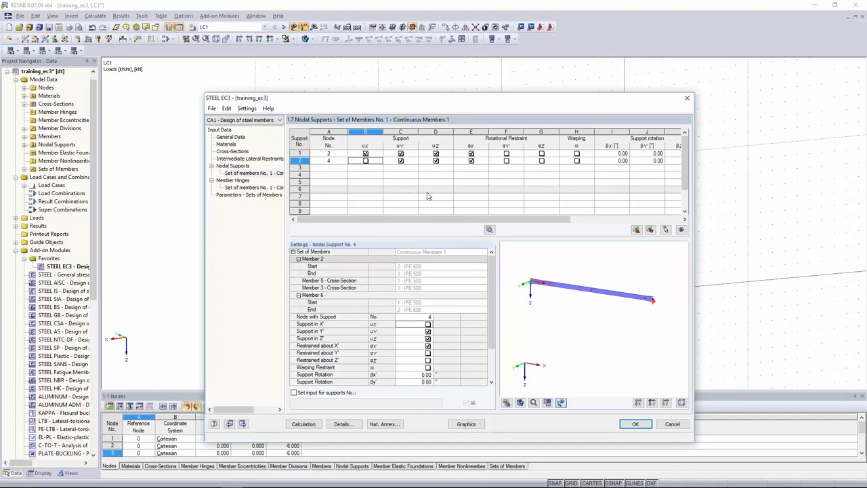
Set the initial local bow imperfection of set of members No. 1 to L/250, without defining the length L manually.
{"action": "left_click", "coordinate": [249, 195]}
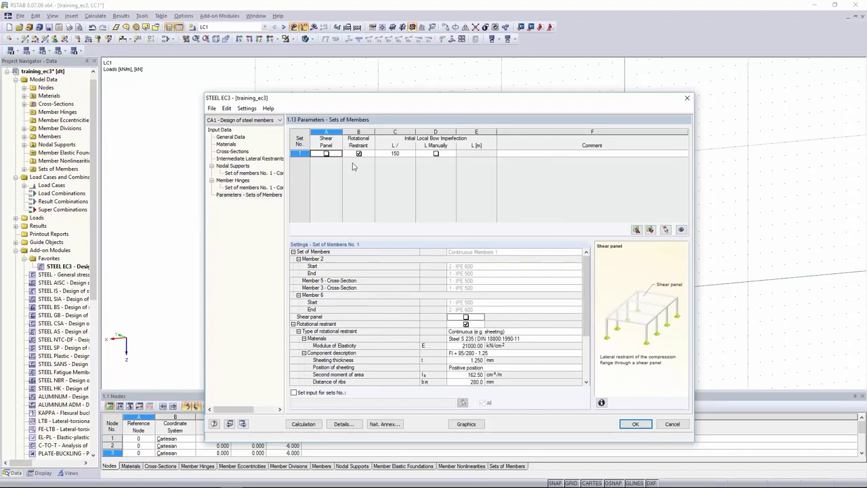
{"action": "left_click", "coordinate": [409, 153]}
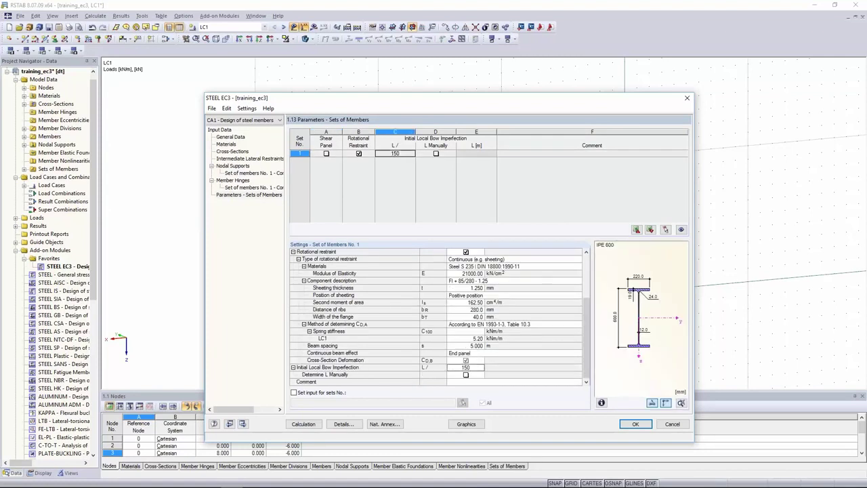
{"action": "double_click", "coordinate": [394, 153]}
{"action": "left_click", "coordinate": [424, 155]}
{"action": "left_click", "coordinate": [411, 154]}
{"action": "left_click", "coordinate": [424, 154]}
{"action": "left_click", "coordinate": [404, 154]}
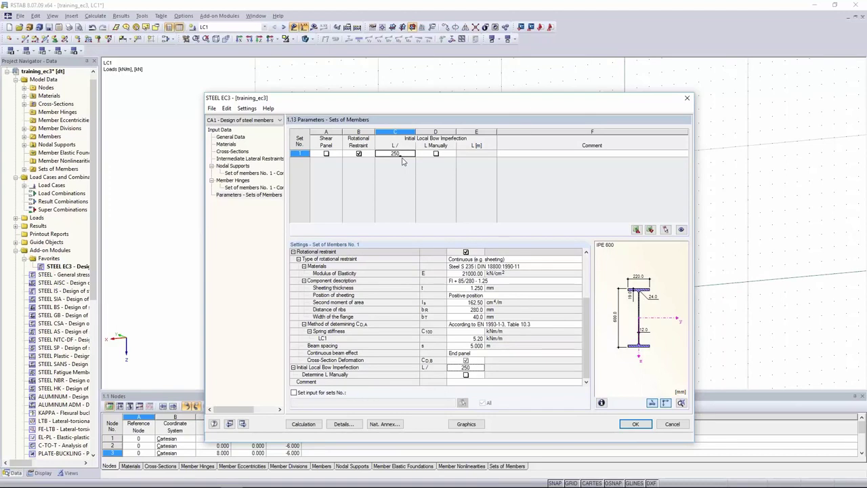
{"action": "left_click", "coordinate": [450, 155]}
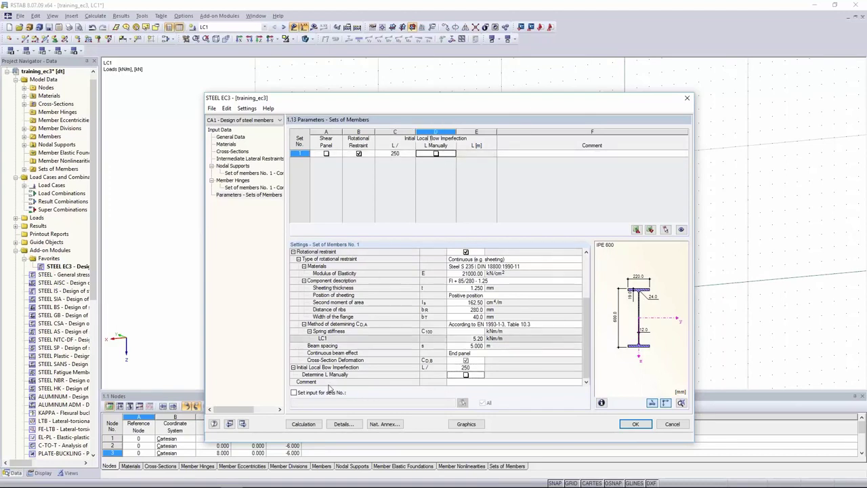
Recalculate the design with warping torsion and examine member 3's LC1 design ratio, critical factor and initial global bow imperfections.
{"action": "left_click", "coordinate": [302, 424]}
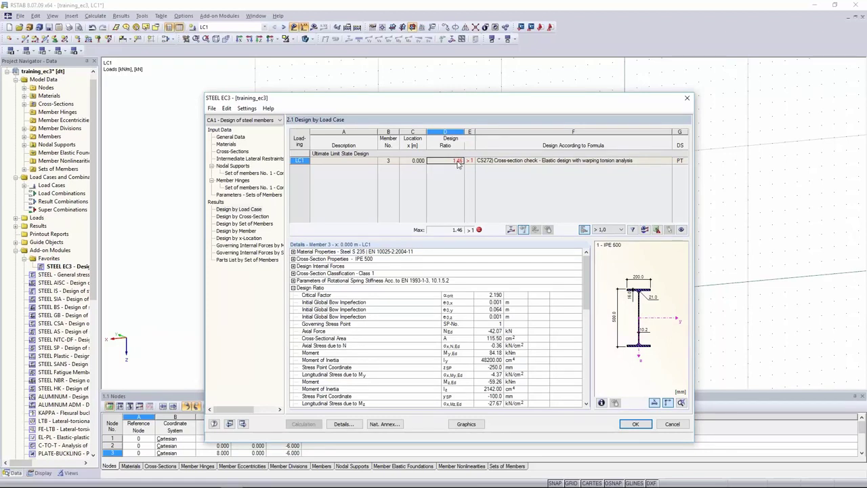
{"action": "left_click", "coordinate": [457, 162]}
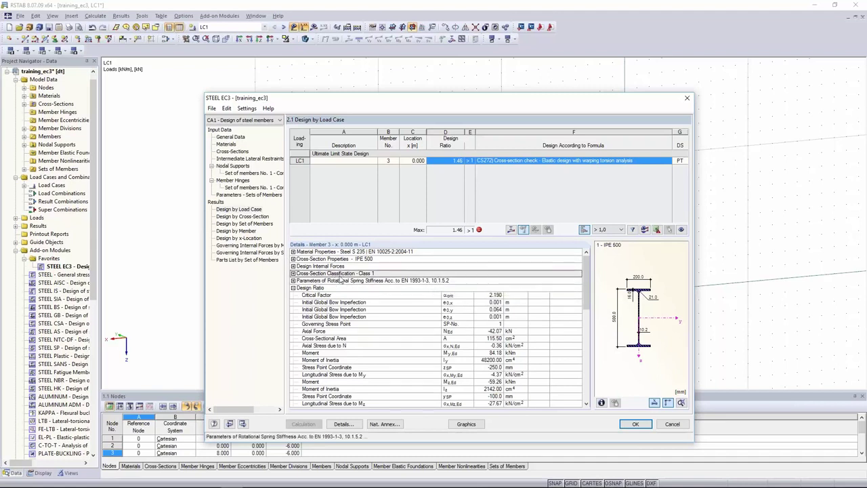
{"action": "left_click_drag", "start_coordinate": [588, 283], "coordinate": [587, 291]}
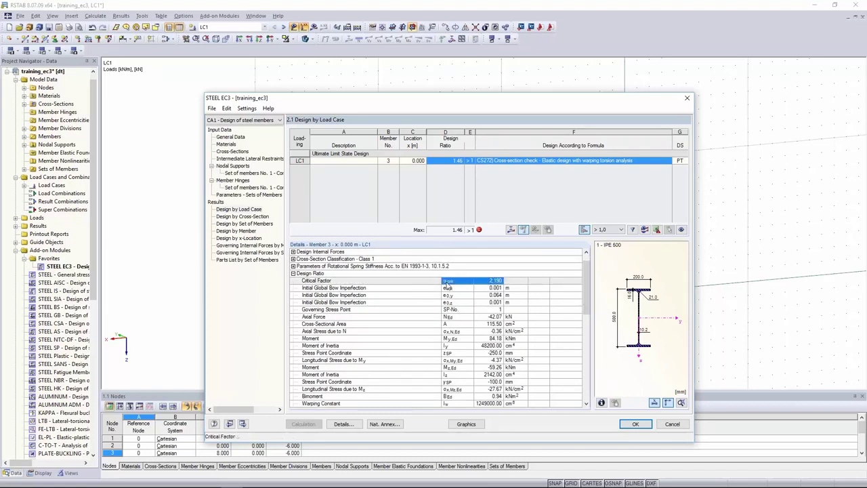
{"action": "left_click", "coordinate": [390, 282]}
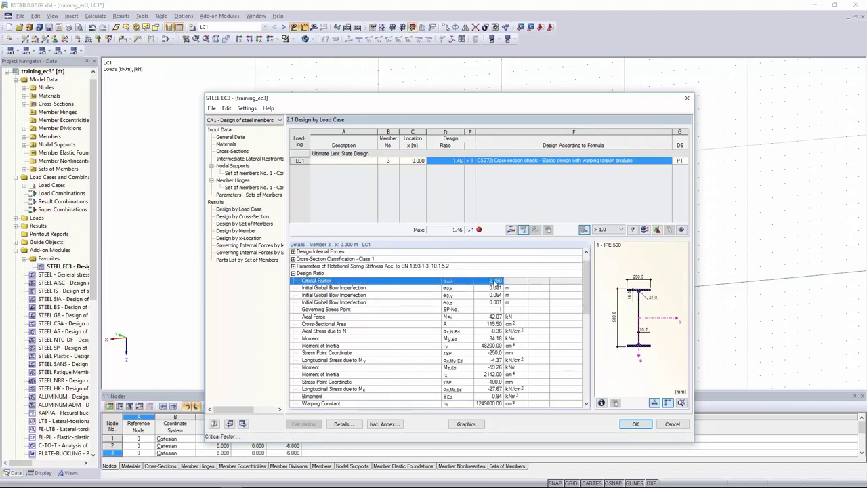
{"action": "left_click_drag", "start_coordinate": [494, 288], "coordinate": [450, 302]}
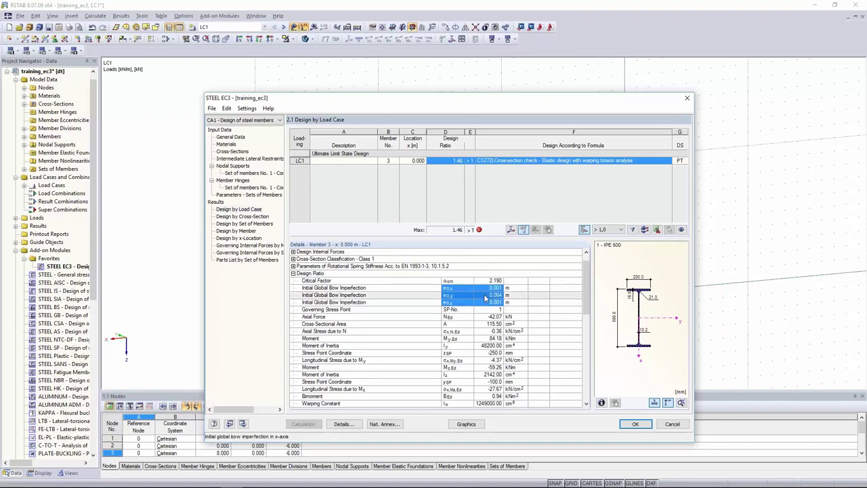
{"action": "left_click_drag", "start_coordinate": [486, 295], "coordinate": [362, 291]}
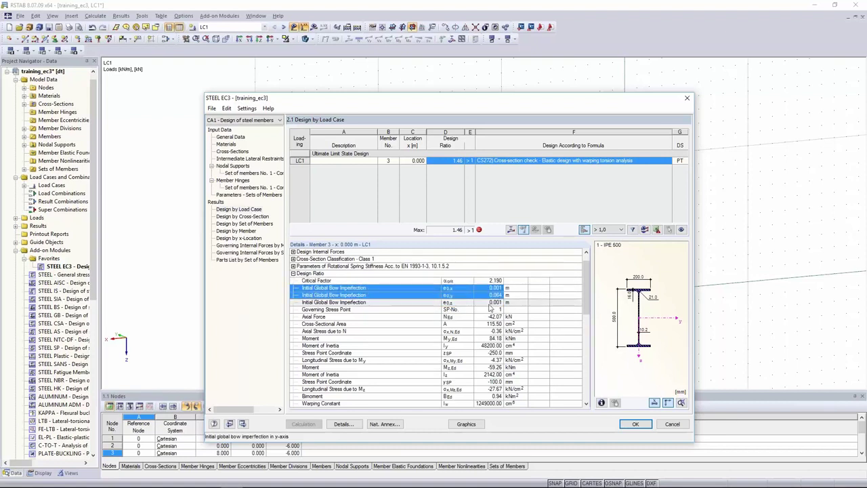
Examine member 3's individual design ratios for each internal force and the governing design formula in the result details.
{"action": "left_click_drag", "start_coordinate": [587, 291], "coordinate": [587, 325]}
{"action": "scroll", "coordinate": [587, 325], "scroll_direction": "down", "scroll_amount": 7}
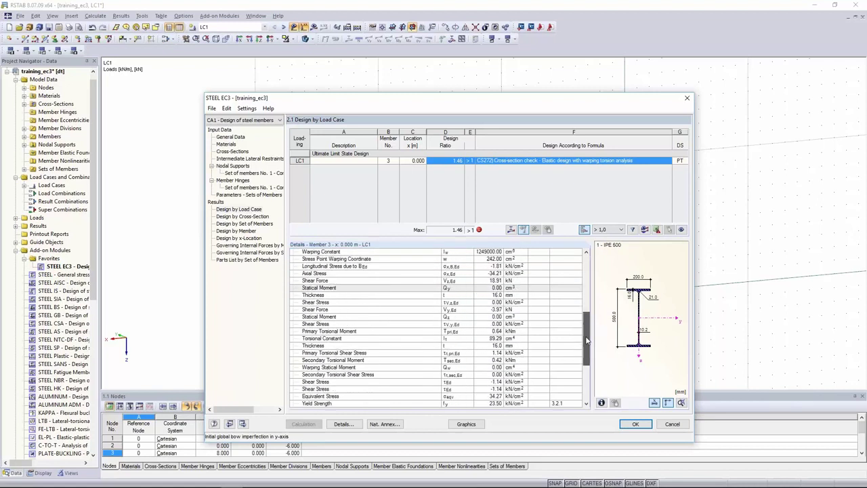
{"action": "left_click_drag", "start_coordinate": [493, 316], "coordinate": [465, 383]}
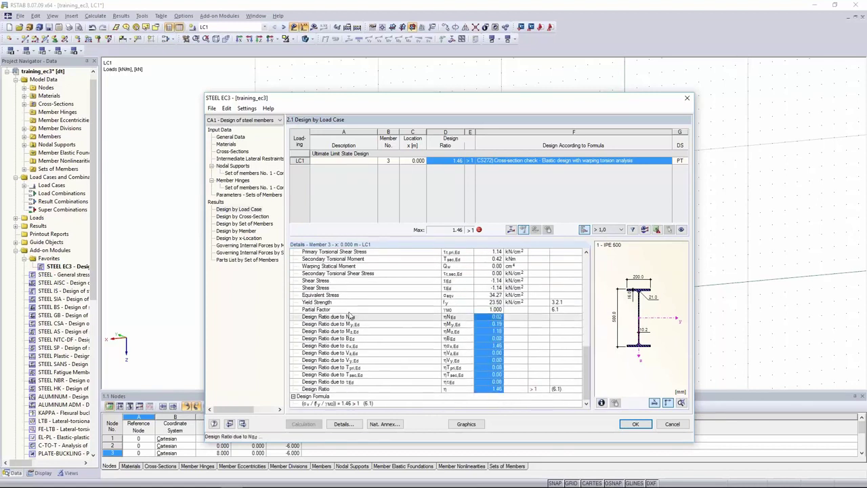
{"action": "left_click", "coordinate": [495, 317]}
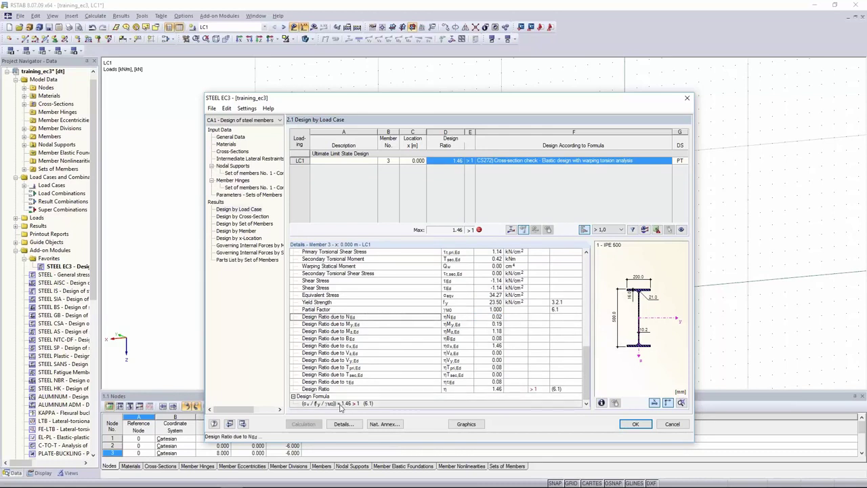
{"action": "left_click", "coordinate": [312, 404]}
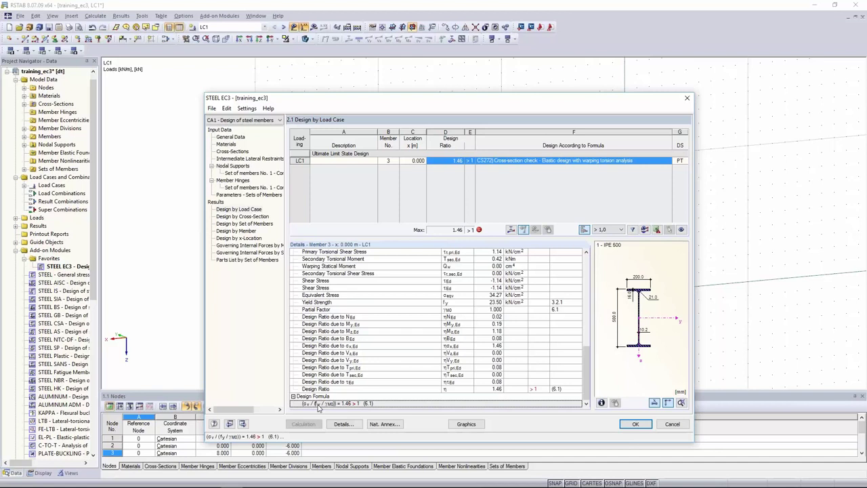
Display the warping torsion internal forces graphically on the frame and examine the axial force N along the beam.
{"action": "left_click", "coordinate": [466, 424]}
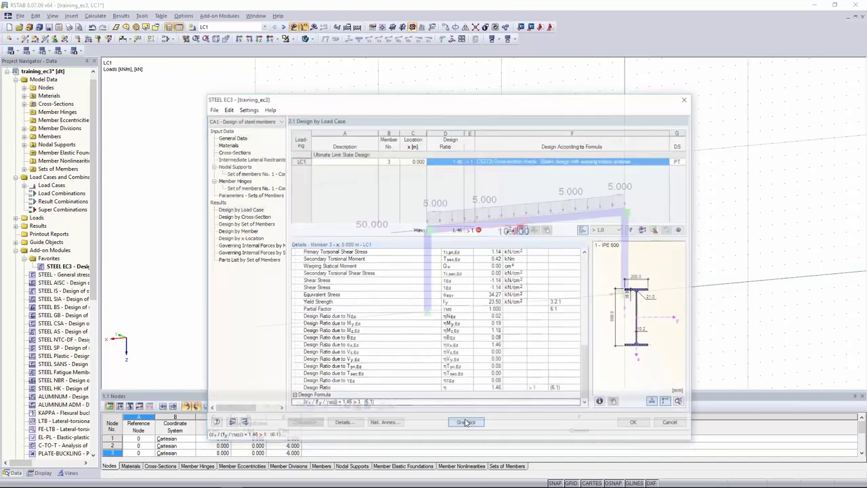
{"action": "middle_click_drag", "start_coordinate": [573, 153], "coordinate": [292, 152], "text": "ctrl"}
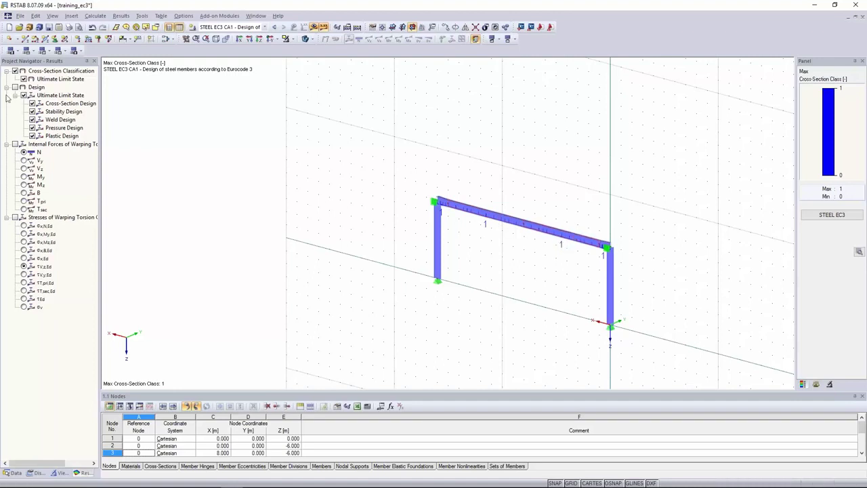
{"action": "left_click", "coordinate": [15, 144]}
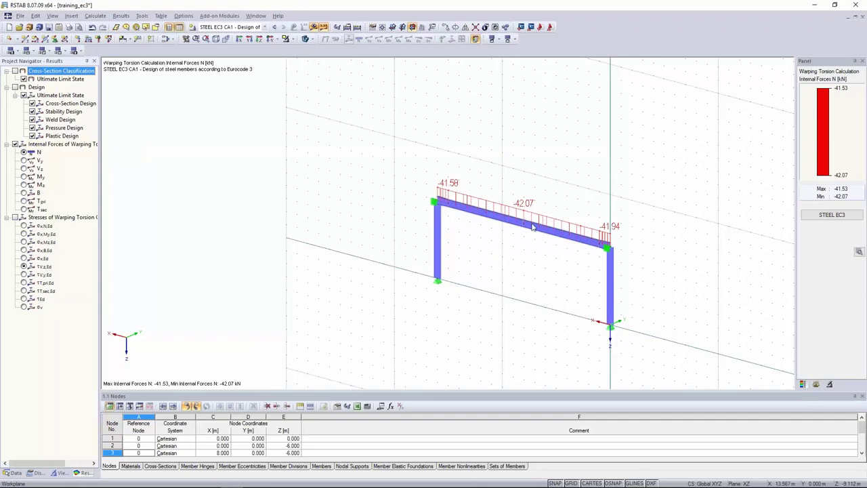
{"action": "left_click", "coordinate": [24, 176]}
{"action": "left_click", "coordinate": [24, 151]}
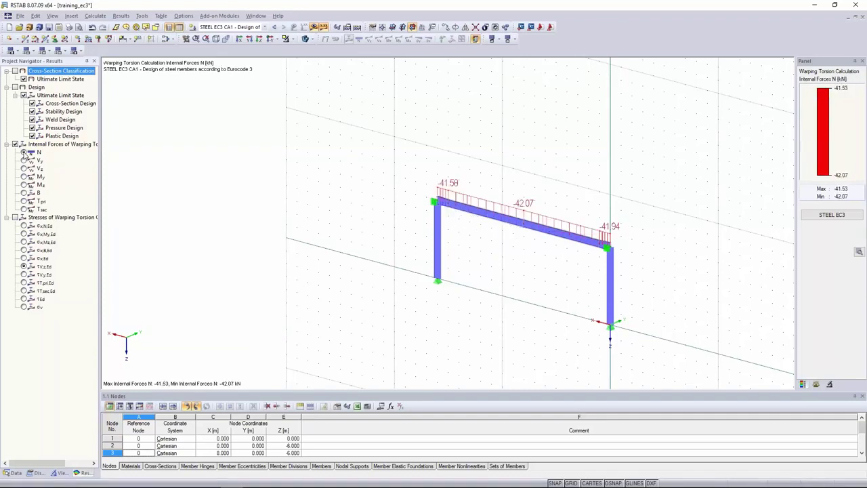
Display the warping torsion stresses σx,N,Ed and σv along the beam and locate the governing design point of member 3 in the model.
{"action": "left_click", "coordinate": [15, 217]}
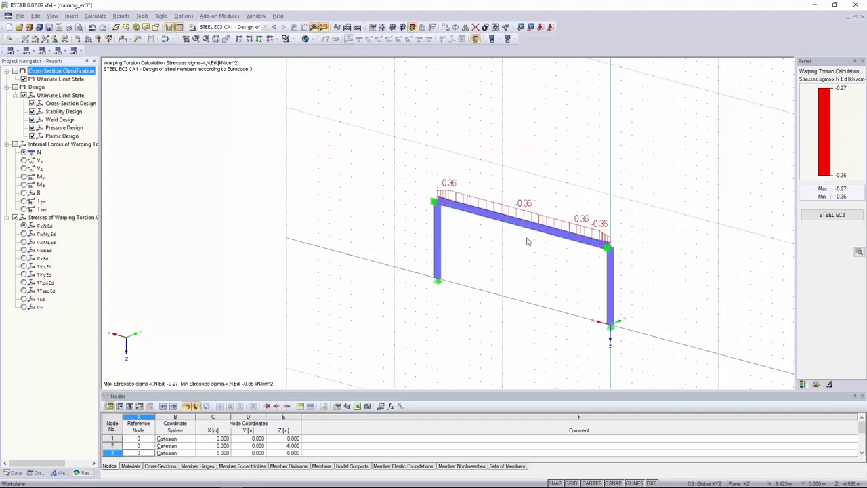
{"action": "left_click", "coordinate": [23, 307]}
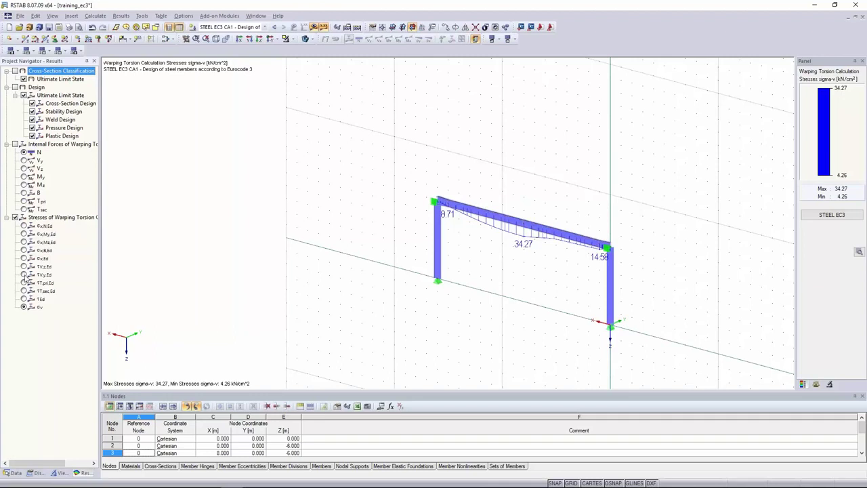
{"action": "left_click", "coordinate": [832, 214]}
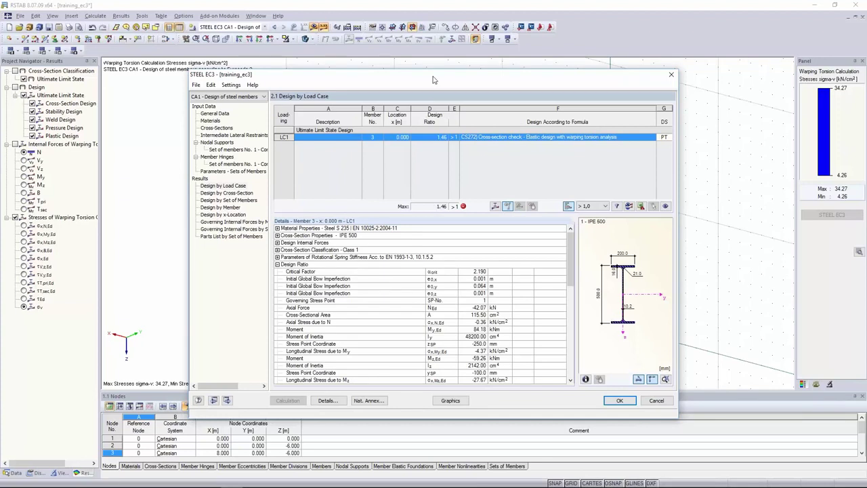
{"action": "left_click_drag", "start_coordinate": [434, 80], "coordinate": [429, 277]}
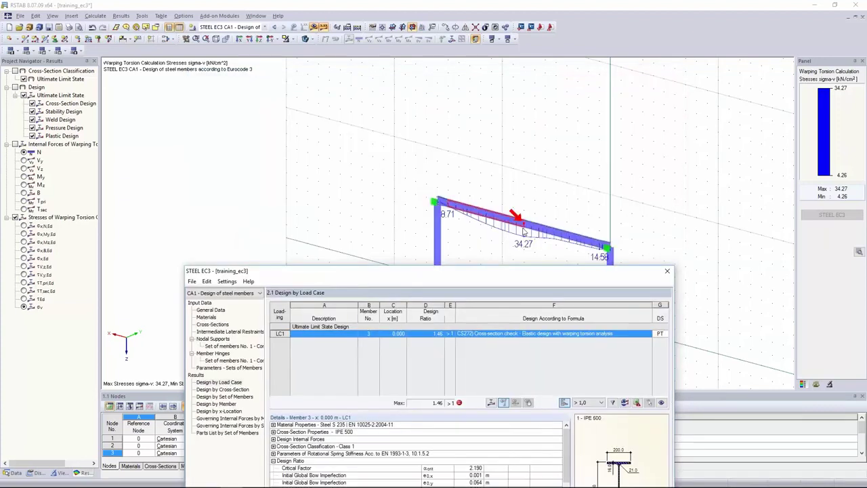
{"action": "left_click_drag", "start_coordinate": [519, 270], "coordinate": [521, 106]}
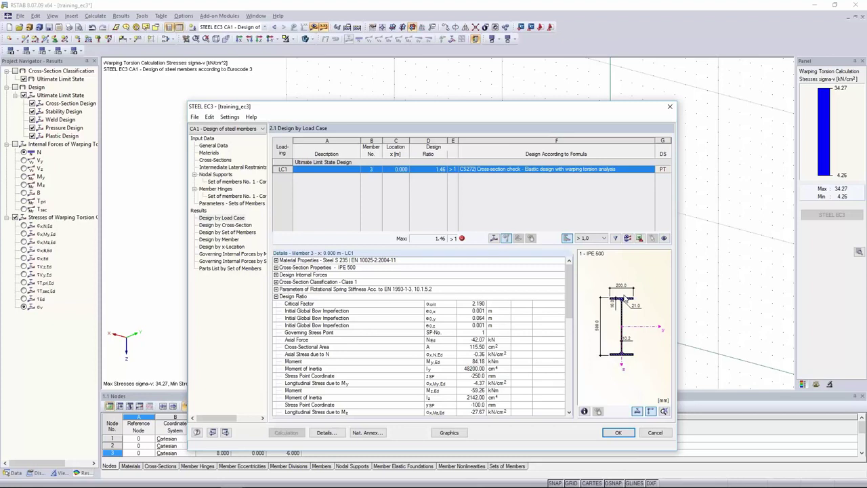
Check the cross-section list and the parameters of the set of members, and review member 3's LC1 warping torsion design ratio.
{"action": "left_click", "coordinate": [217, 160]}
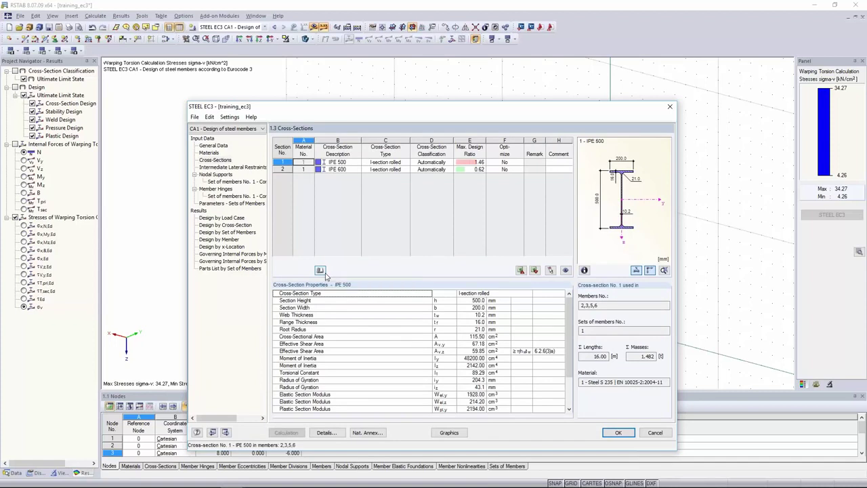
{"action": "left_click", "coordinate": [203, 204]}
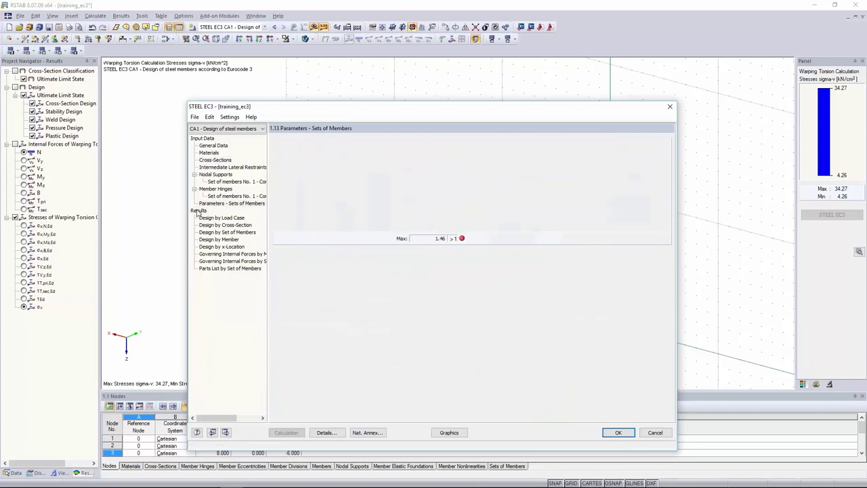
{"action": "left_click", "coordinate": [429, 169]}
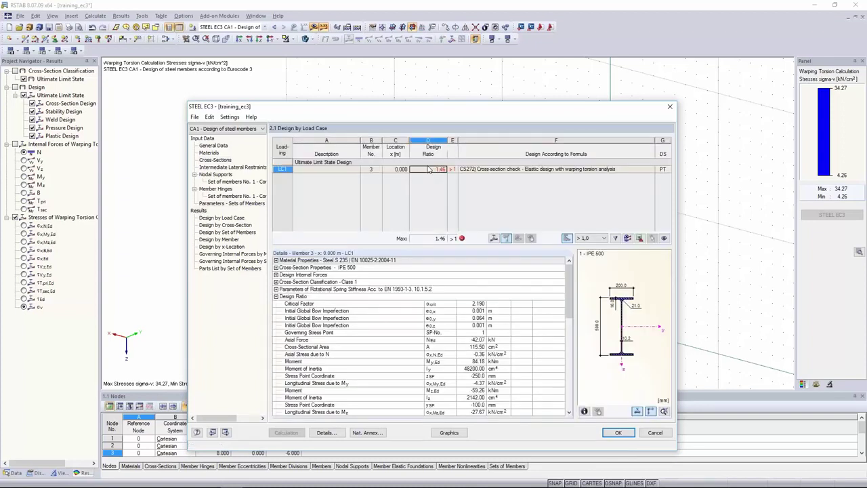
{"action": "left_click_drag", "start_coordinate": [481, 172], "coordinate": [355, 174]}
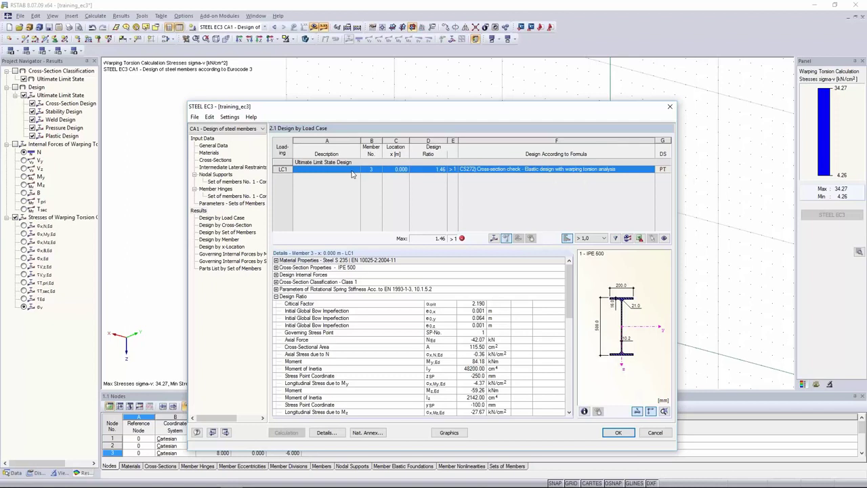
{"action": "left_click", "coordinate": [434, 169]}
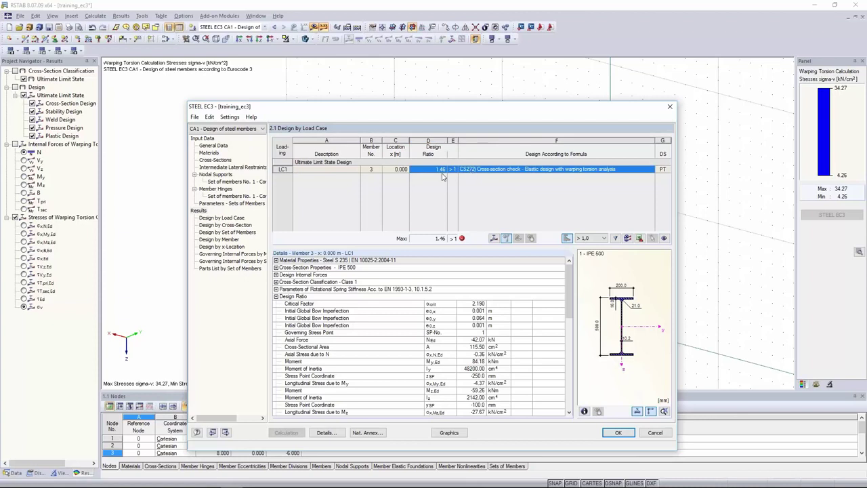
{"action": "left_click", "coordinate": [422, 173]}
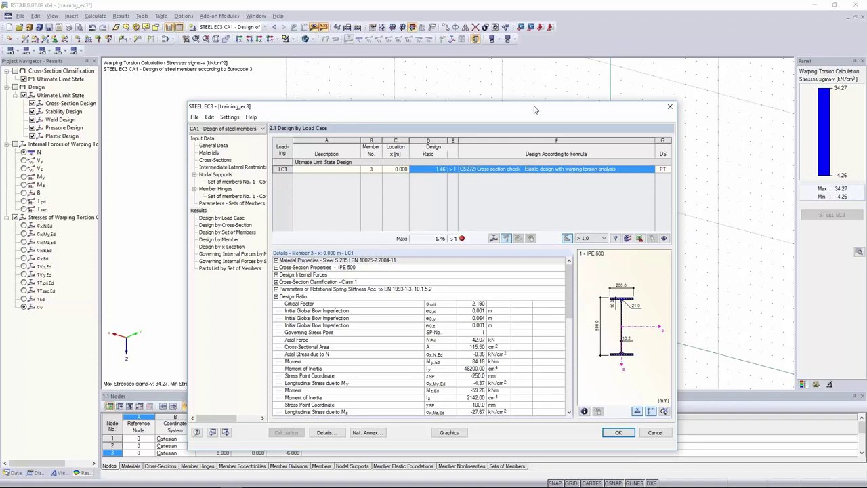
Examine member 3's cross-section classification and its final design ratio formula in the LC1 result details.
{"action": "left_click_drag", "start_coordinate": [535, 109], "coordinate": [529, 67]}
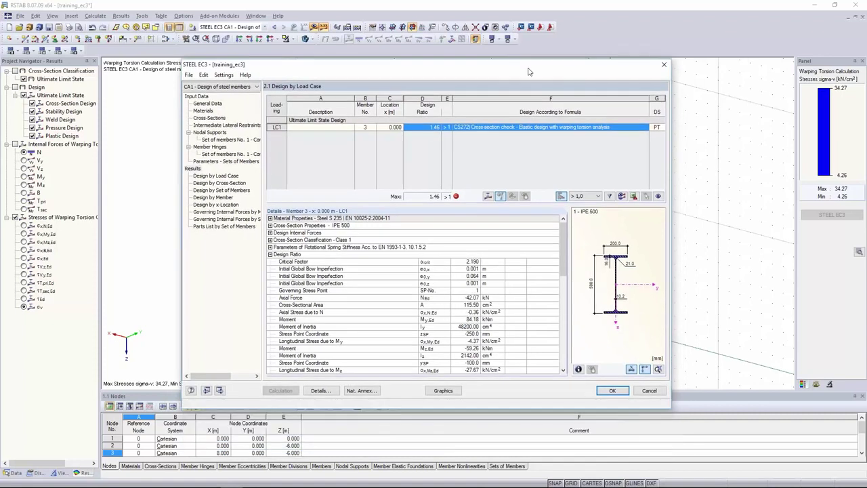
{"action": "left_click", "coordinate": [426, 128]}
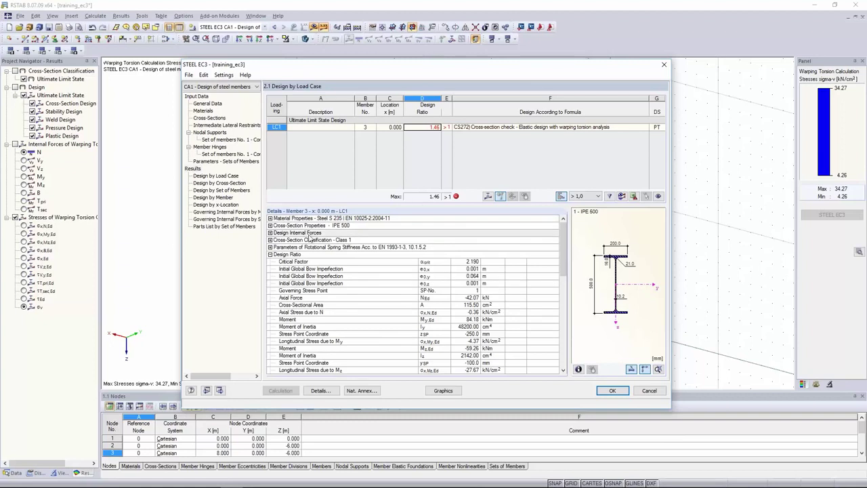
{"action": "left_click", "coordinate": [351, 241]}
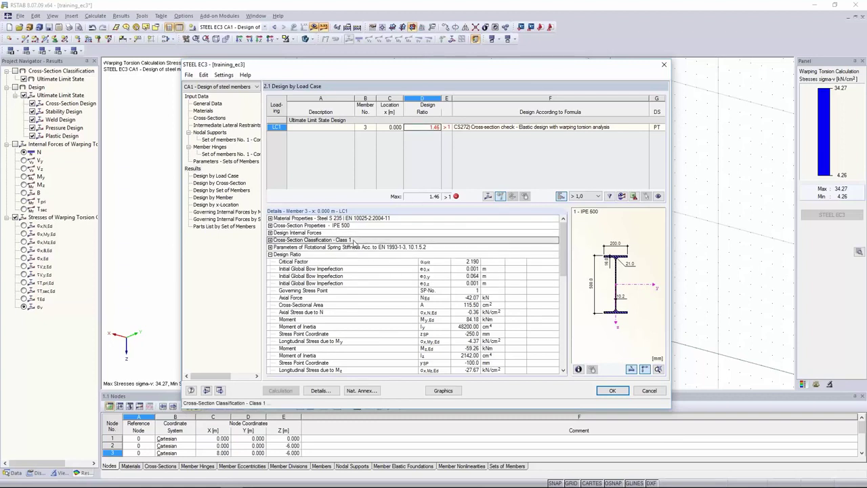
{"action": "left_click_drag", "start_coordinate": [563, 247], "coordinate": [561, 340]}
{"action": "left_click", "coordinate": [313, 371]}
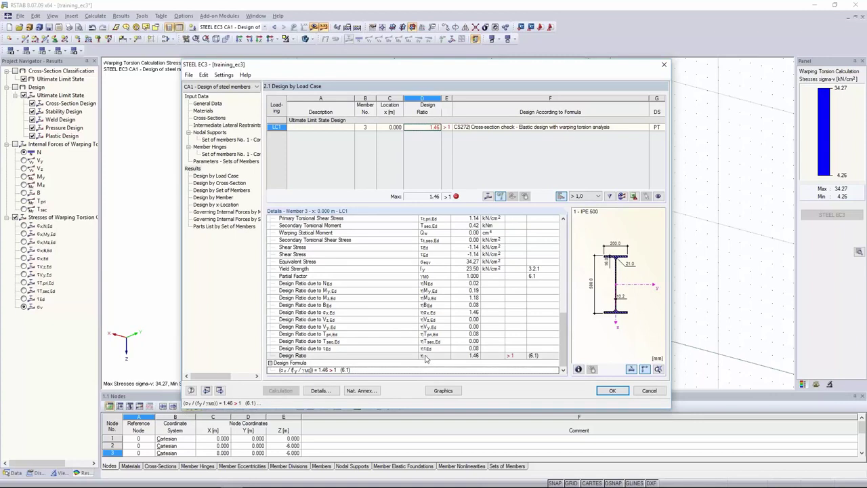
Enable advanced plastic design checks for Class 1 and 2 cross-sections only, using the Simplex Method for general cross-sections.
{"action": "left_click", "coordinate": [318, 391]}
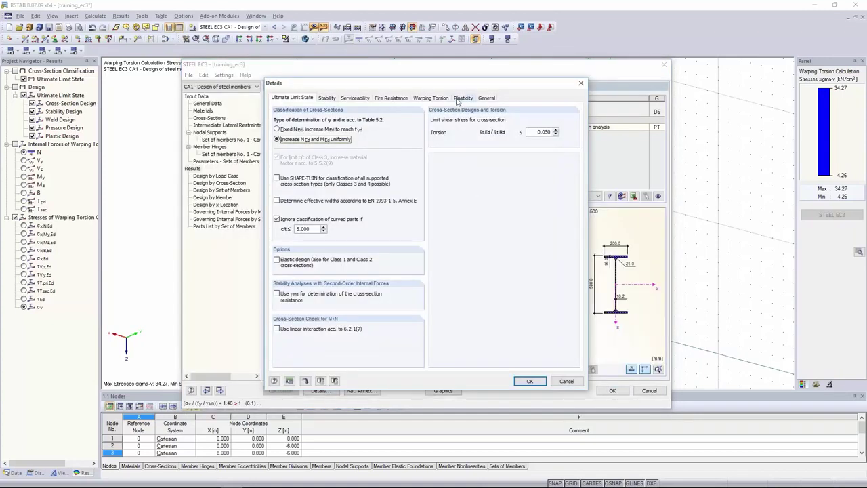
{"action": "left_click", "coordinate": [464, 99]}
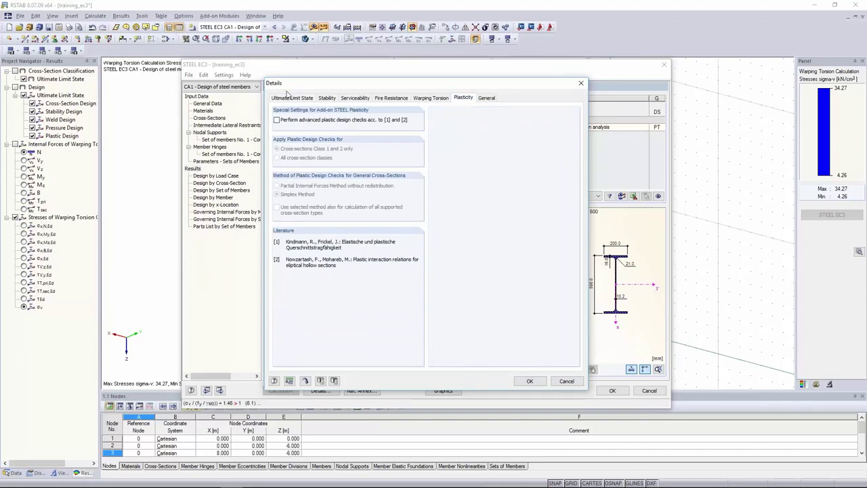
{"action": "left_click", "coordinate": [284, 122]}
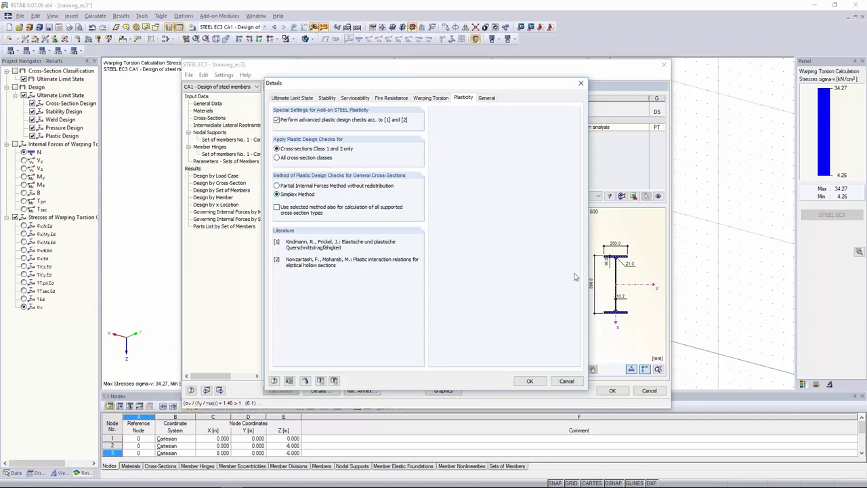
{"action": "left_click", "coordinate": [530, 381]}
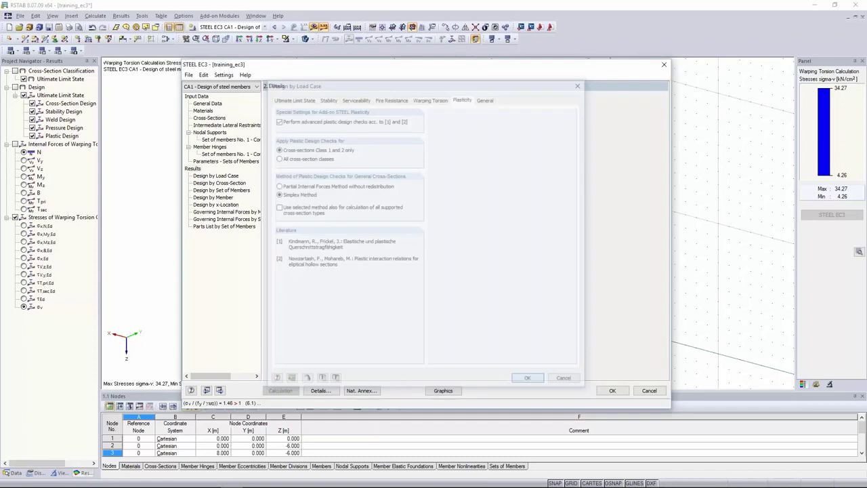
Review the nodal supports with their warping restraint and the second-order warping analysis settings without changing them.
{"action": "left_click", "coordinate": [230, 140]}
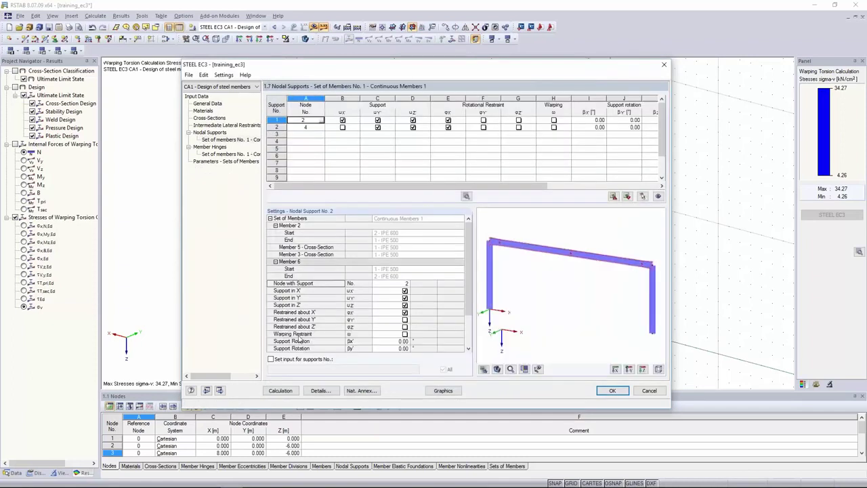
{"action": "left_click", "coordinate": [321, 391]}
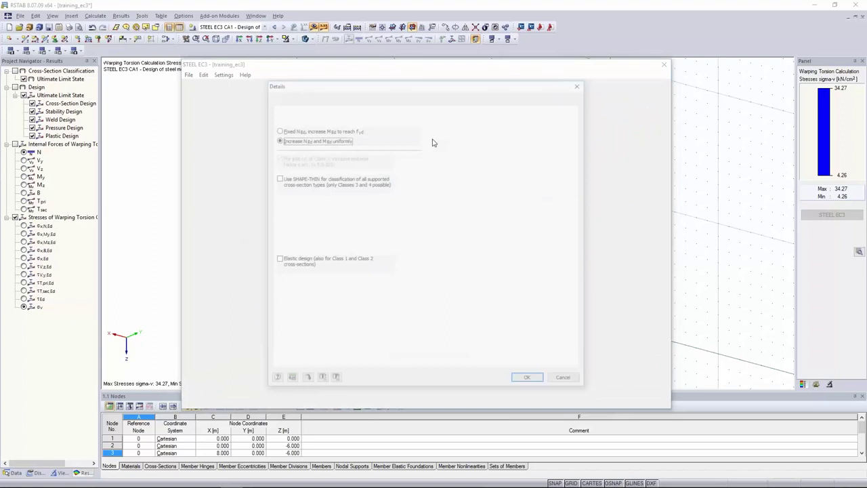
{"action": "left_click", "coordinate": [431, 98]}
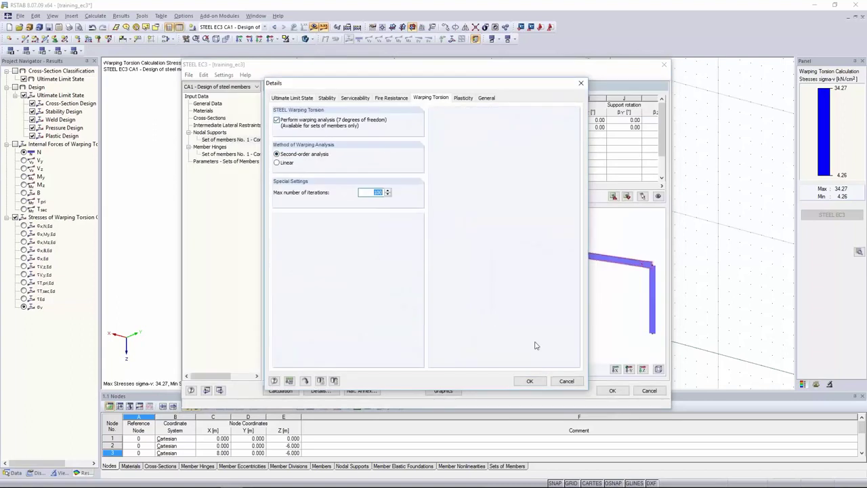
{"action": "left_click", "coordinate": [567, 382]}
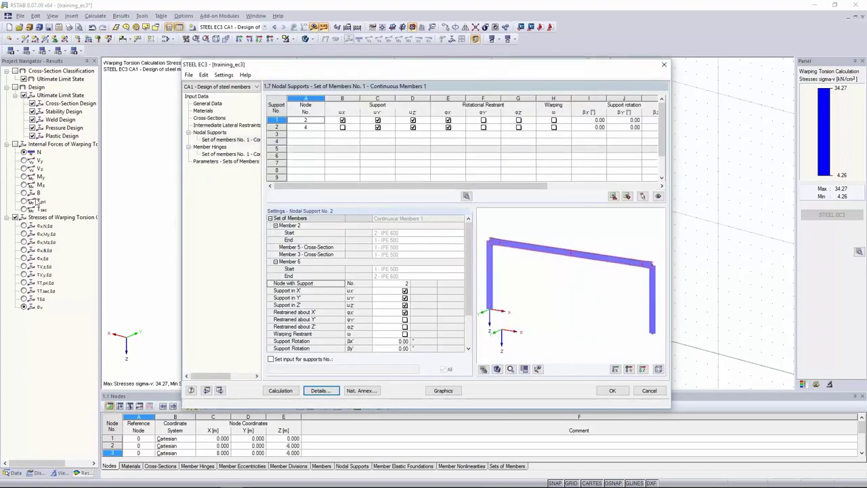
{"action": "left_click", "coordinate": [296, 334]}
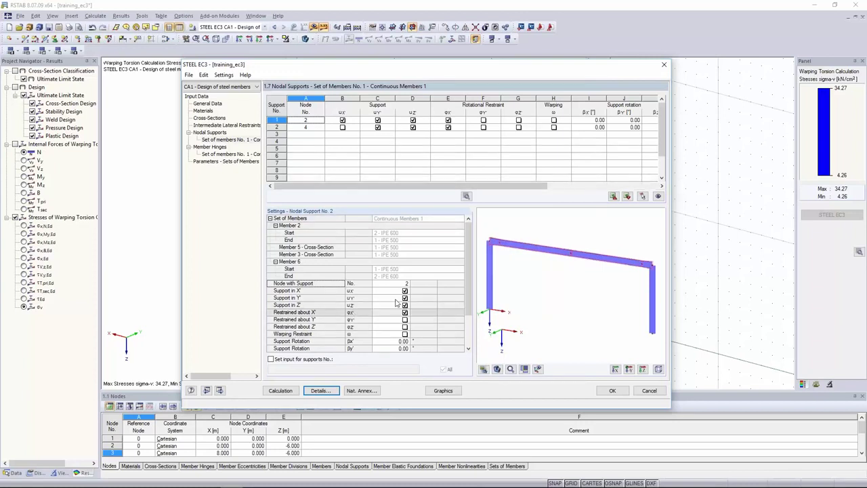
Recalculate the design with the plastic checks and examine the governing LC1 top flange bending check of member 5.
{"action": "left_click", "coordinate": [291, 391]}
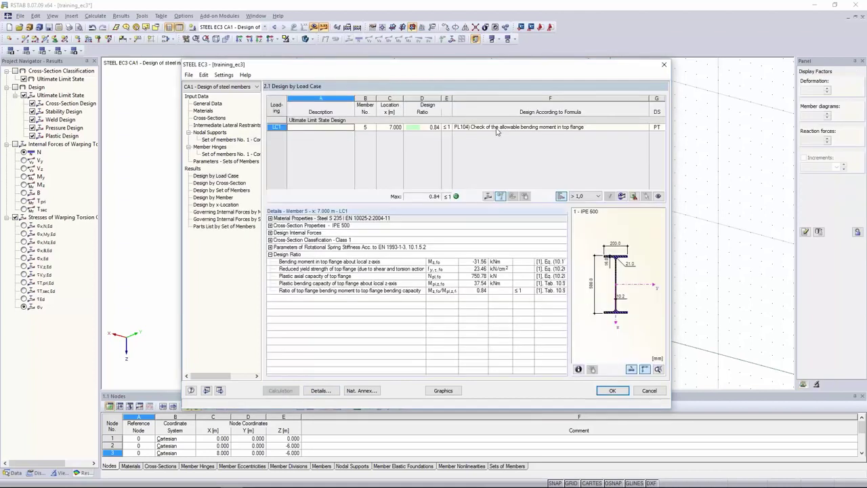
{"action": "left_click", "coordinate": [334, 129]}
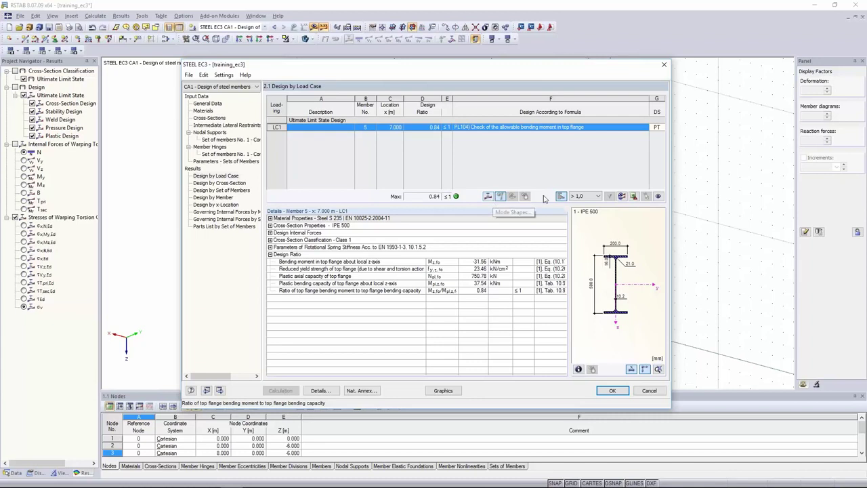
View the beam's mode shape with the display factor raised to 0.52 and examine its lateral deformation from the side.
{"action": "left_click", "coordinate": [488, 197]}
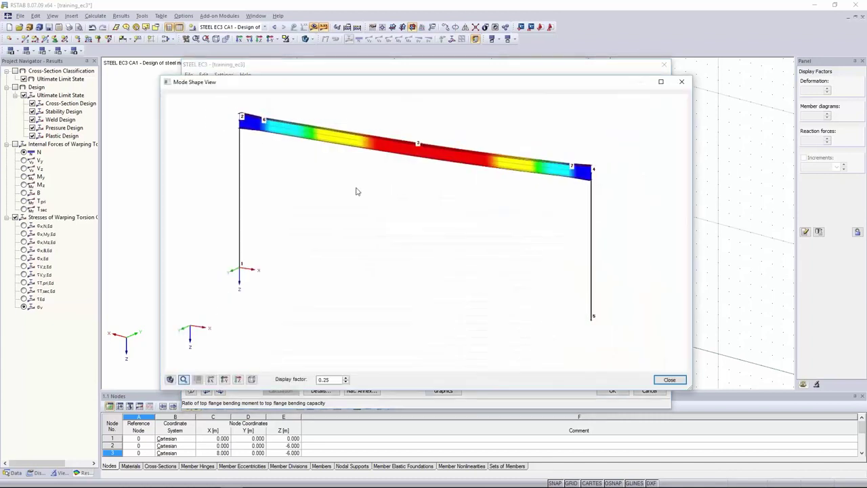
{"action": "left_click", "coordinate": [346, 383]}
{"action": "left_click", "coordinate": [347, 378]}
{"action": "left_click", "coordinate": [346, 378]}
{"action": "middle_click_drag", "start_coordinate": [495, 199], "coordinate": [337, 165], "text": "ctrl"}
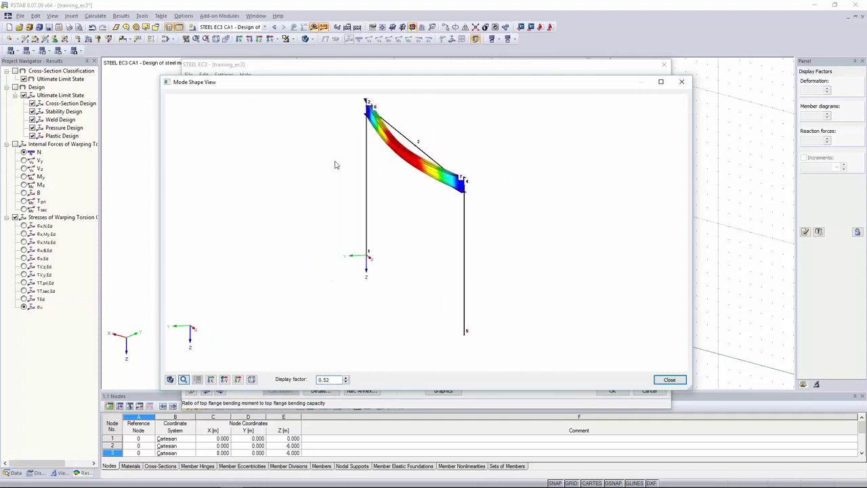
{"action": "left_click", "coordinate": [671, 381]}
Review the LC1 design ratio alongside the nodal supports and parameters of set of members No. 1.
{"action": "left_click", "coordinate": [418, 129]}
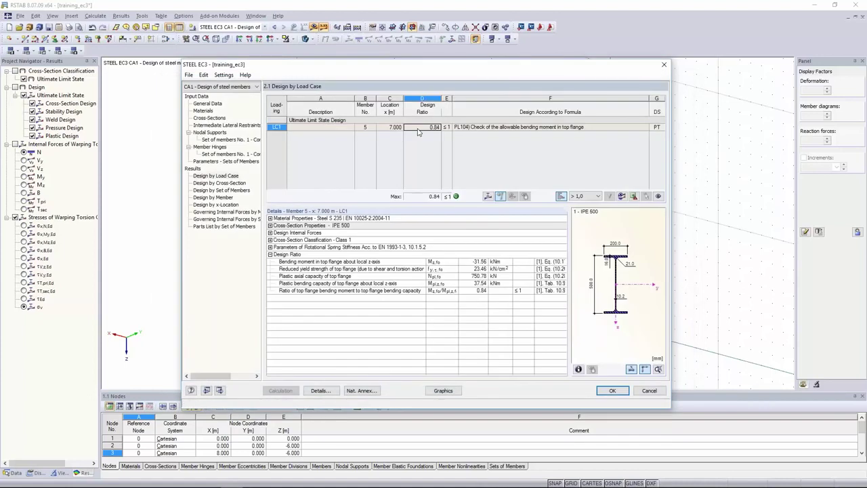
{"action": "left_click", "coordinate": [241, 140]}
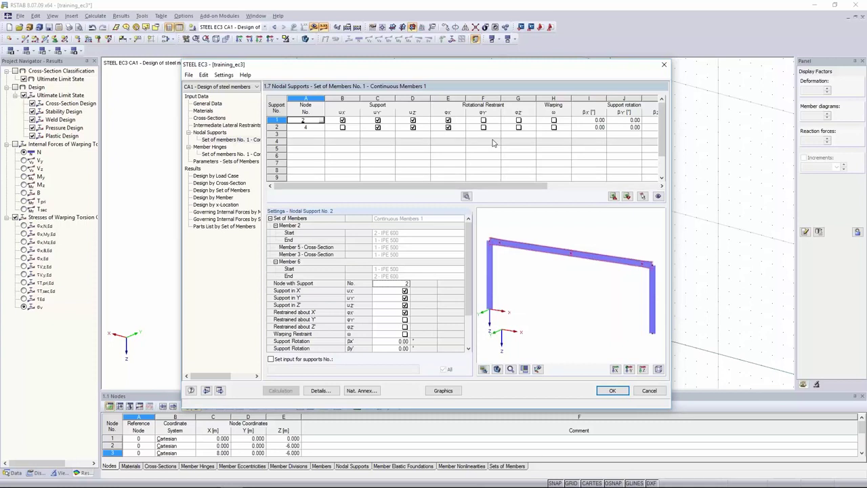
{"action": "left_click", "coordinate": [214, 162]}
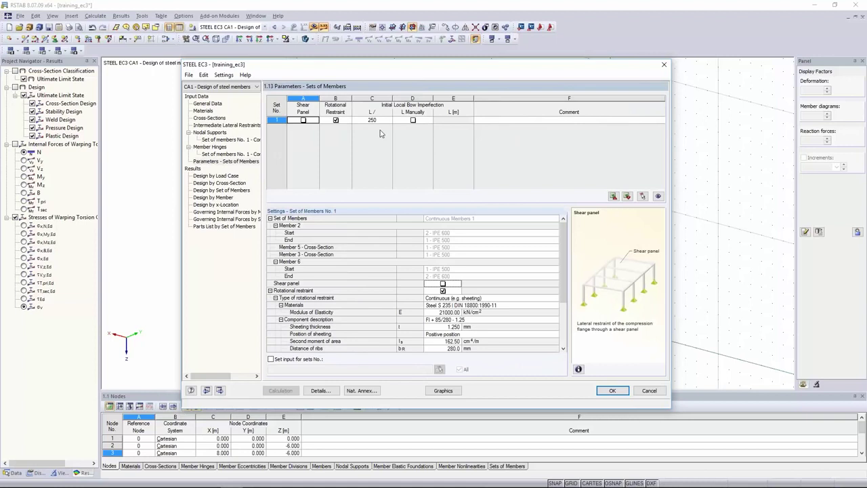
Review the advanced plastic design check settings and the method for general cross-sections in the design details.
{"action": "left_click", "coordinate": [321, 390]}
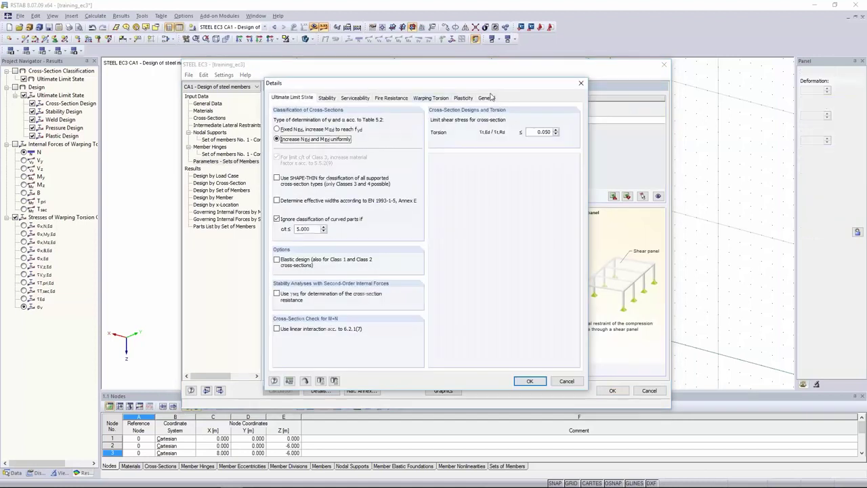
{"action": "left_click", "coordinate": [463, 97]}
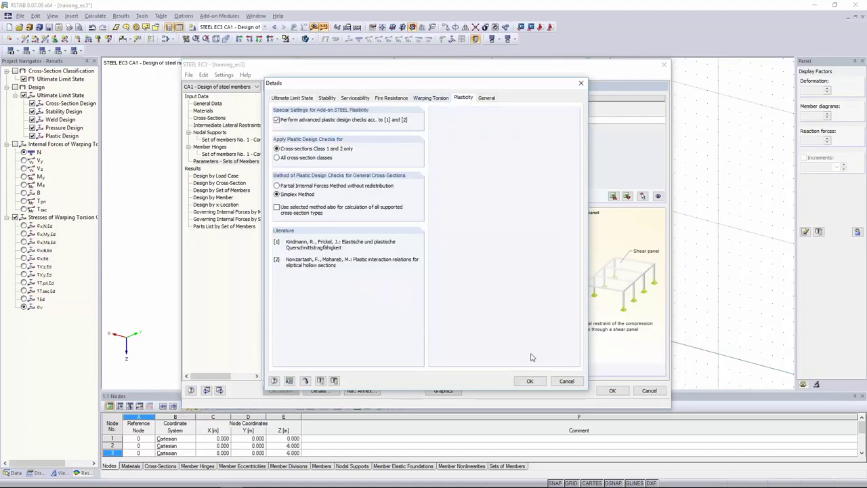
{"action": "left_click", "coordinate": [530, 381]}
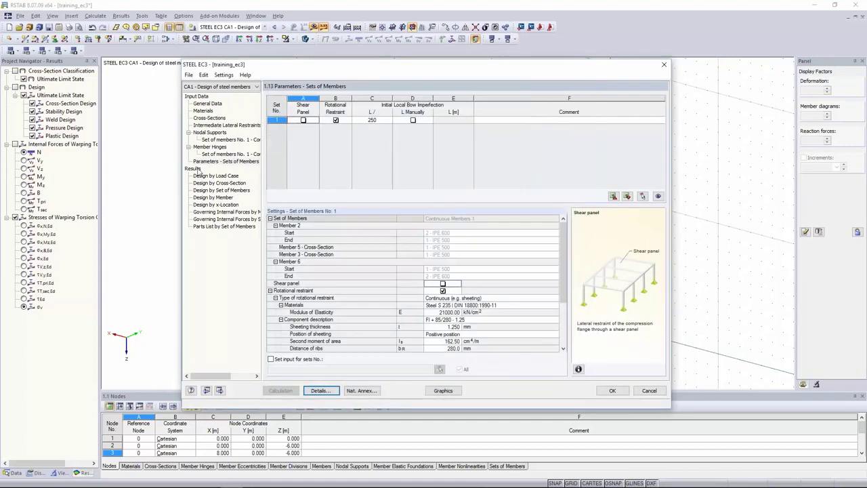
Compare the LC1 design by load case with the nodal supports of set of members No. 1.
{"action": "left_click", "coordinate": [198, 171]}
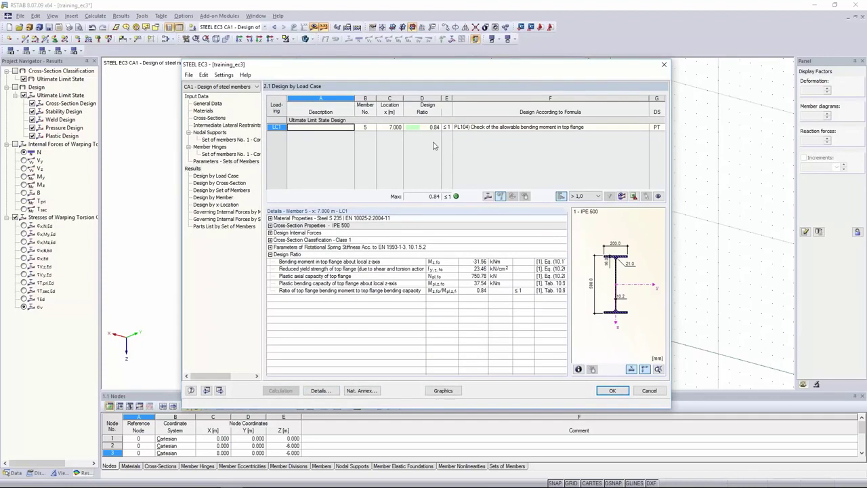
{"action": "left_click_drag", "start_coordinate": [454, 73], "coordinate": [441, 72]}
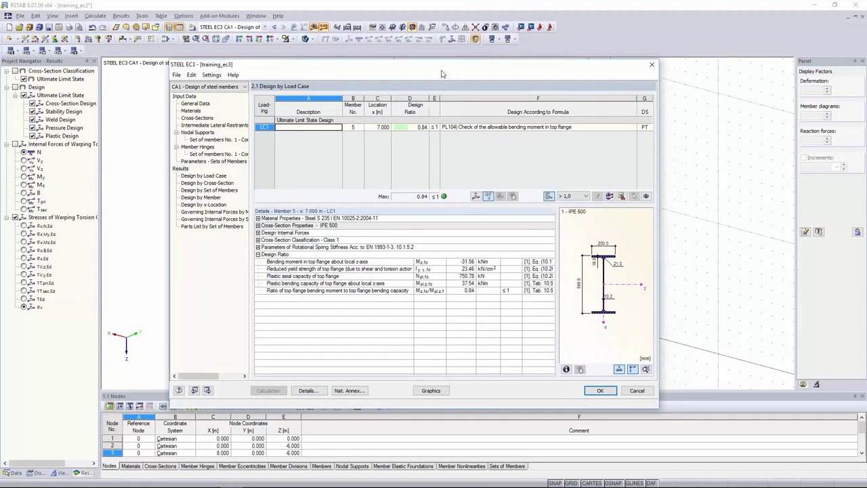
{"action": "left_click", "coordinate": [225, 139]}
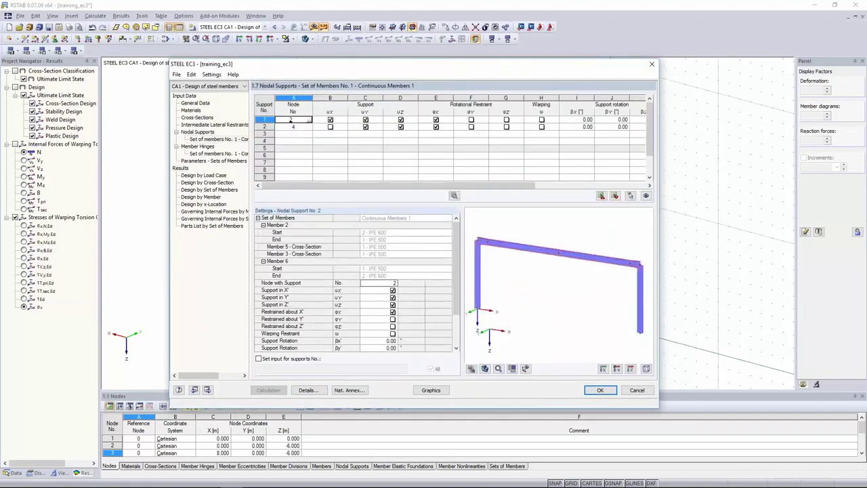
{"action": "left_click", "coordinate": [177, 168]}
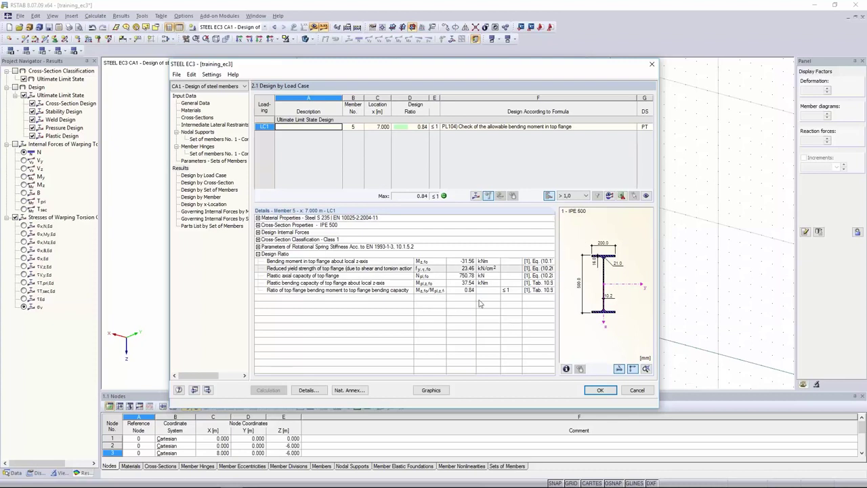
Review the warping torsion analysis and plasticity settings in the design details without changing them.
{"action": "left_click", "coordinate": [308, 390]}
{"action": "left_click", "coordinate": [418, 97]}
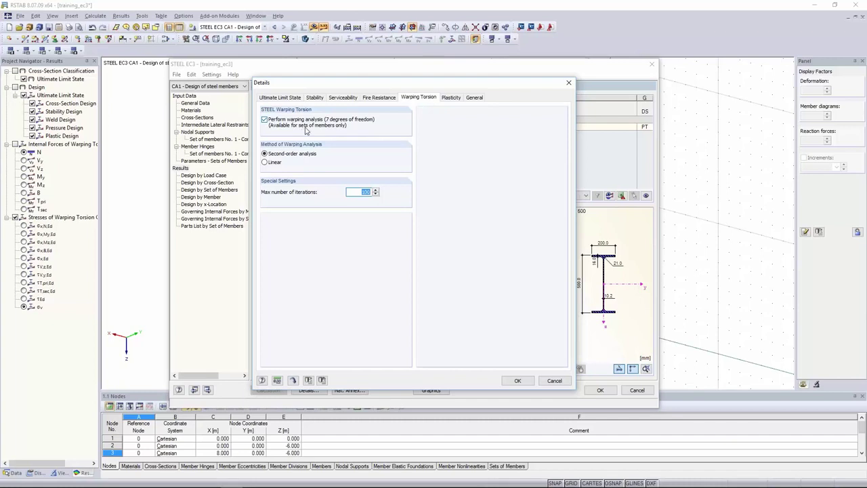
{"action": "left_click", "coordinate": [452, 99]}
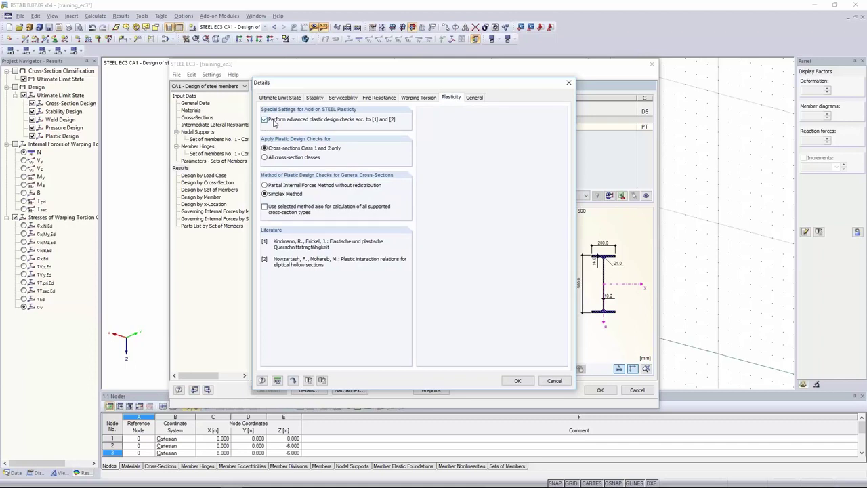
{"action": "left_click", "coordinate": [568, 83]}
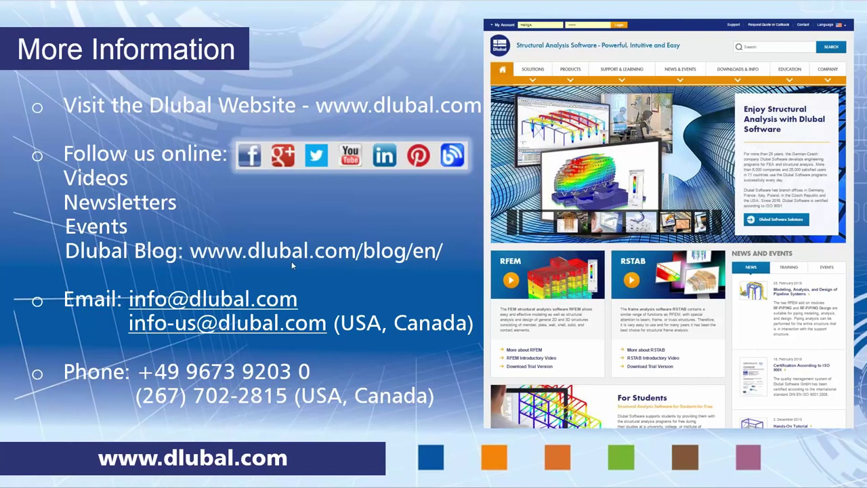
Switch to the Dlubal website in the browser and open its Downloads & Info page for the free trial versions.
{"action": "key", "text": "alt+Tab"}
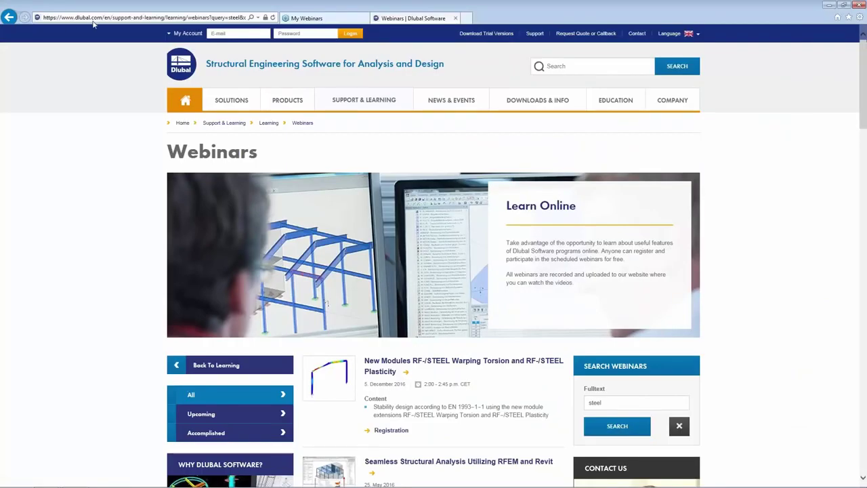
{"action": "mouse_move", "coordinate": [519, 102]}
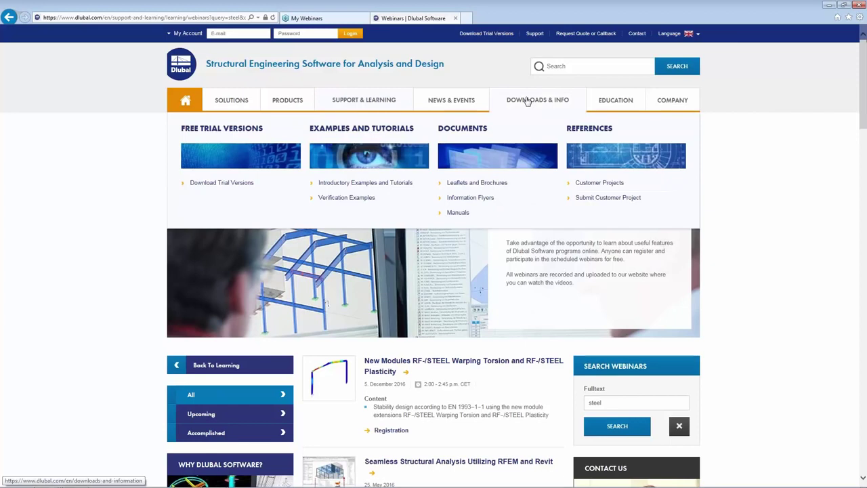
{"action": "left_click", "coordinate": [527, 101]}
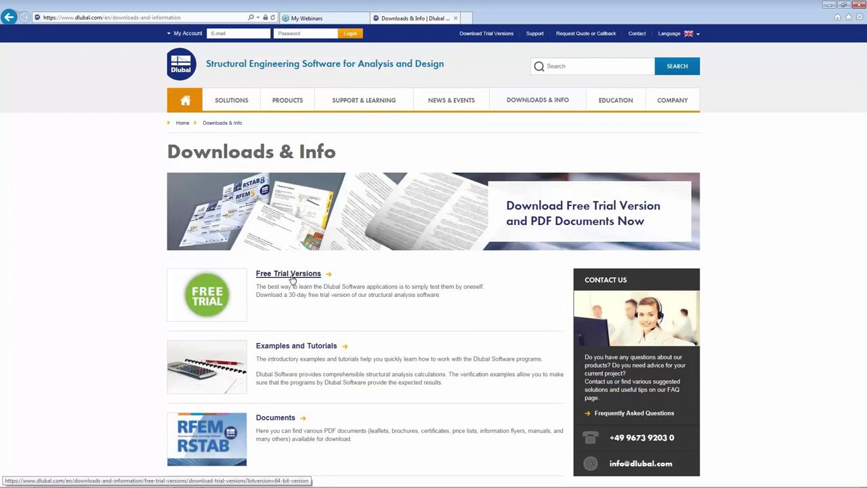
Open the Dlubal webinars page, search the webinars for "steel" and look through the listed recordings.
{"action": "mouse_move", "coordinate": [359, 105]}
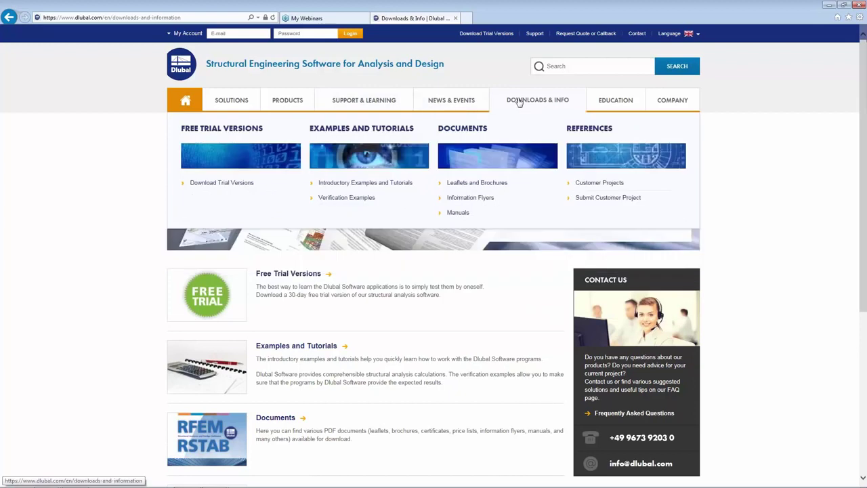
{"action": "mouse_move", "coordinate": [462, 101]}
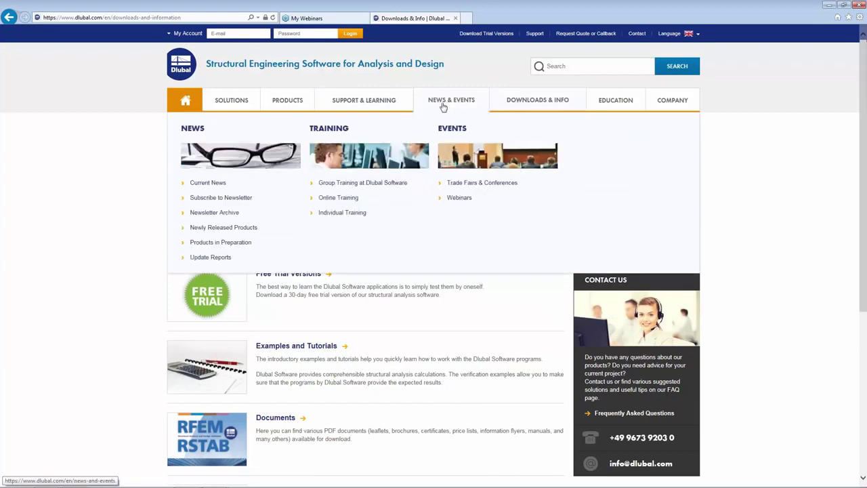
{"action": "left_click", "coordinate": [461, 200]}
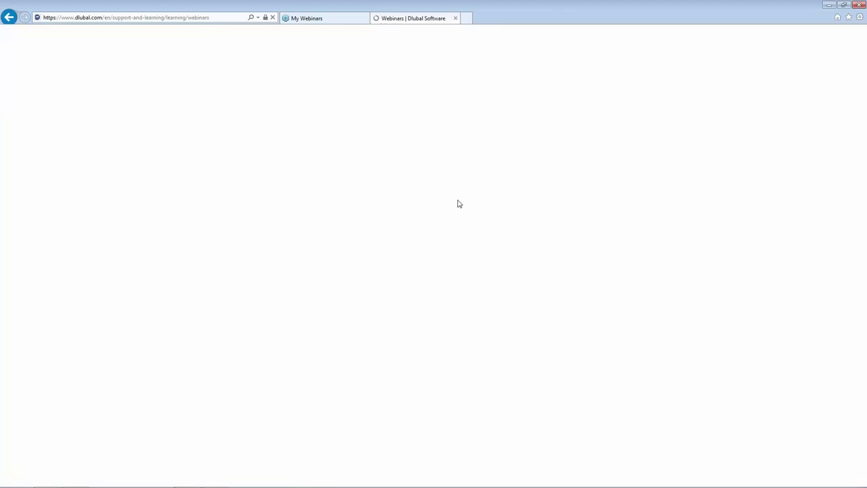
{"action": "scroll", "coordinate": [465, 353], "scroll_direction": "down", "scroll_amount": 2}
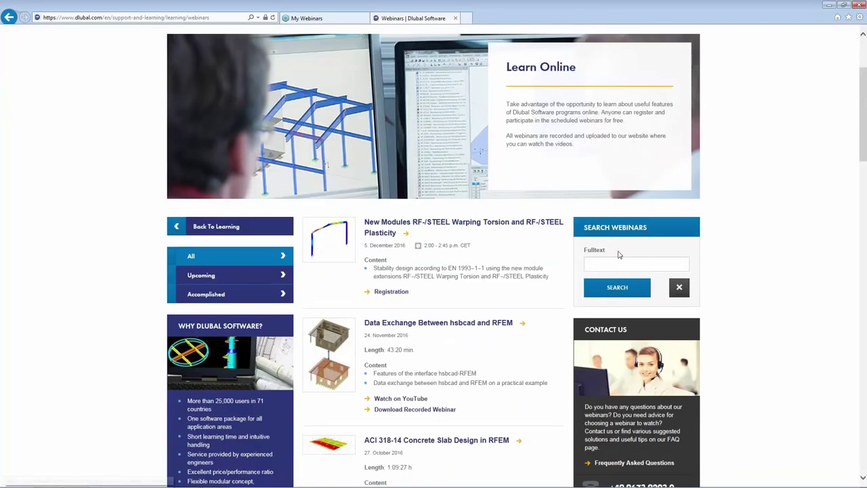
{"action": "left_click", "coordinate": [593, 264]}
{"action": "type", "text": "steel"}
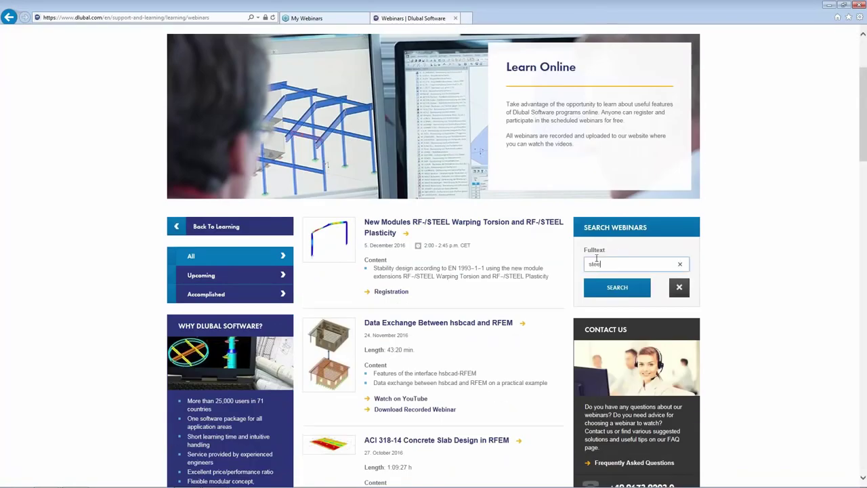
{"action": "key", "text": "Return"}
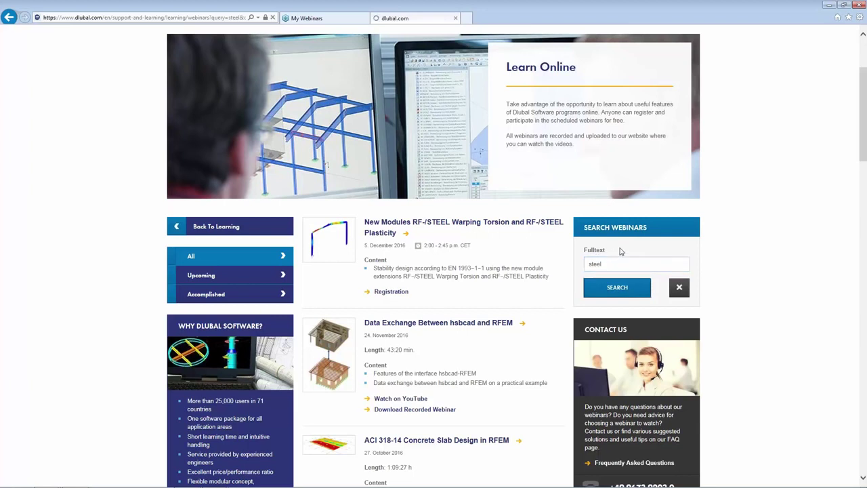
{"action": "scroll", "coordinate": [415, 393], "scroll_direction": "down", "scroll_amount": 3}
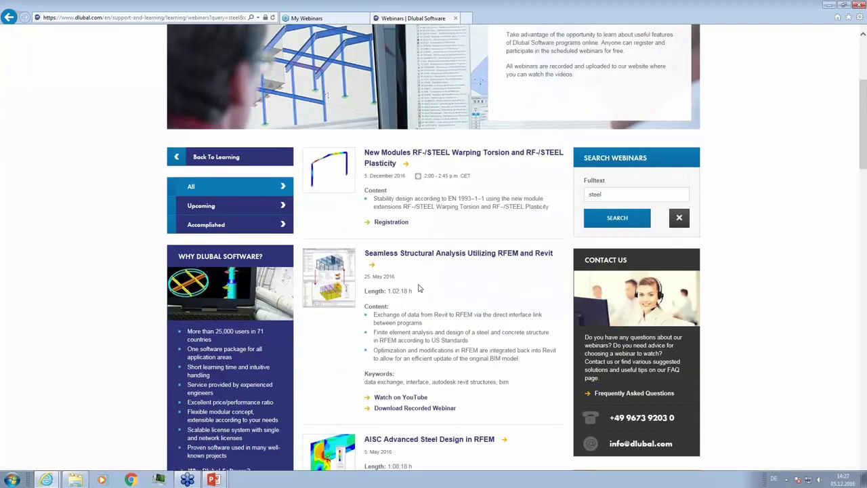
{"action": "scroll", "coordinate": [428, 286], "scroll_direction": "down", "scroll_amount": 6}
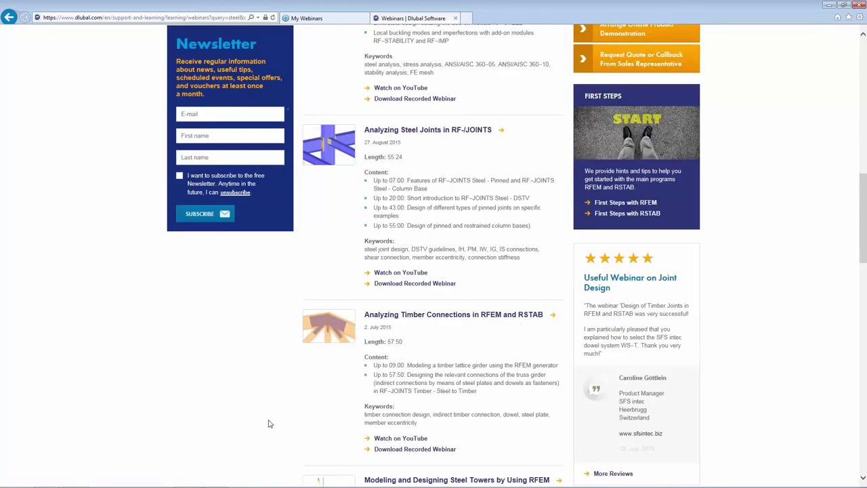
Switch back to the presentation and advance to the slide about PDH credit and previous webinars.
{"action": "key", "text": "alt+Tab"}
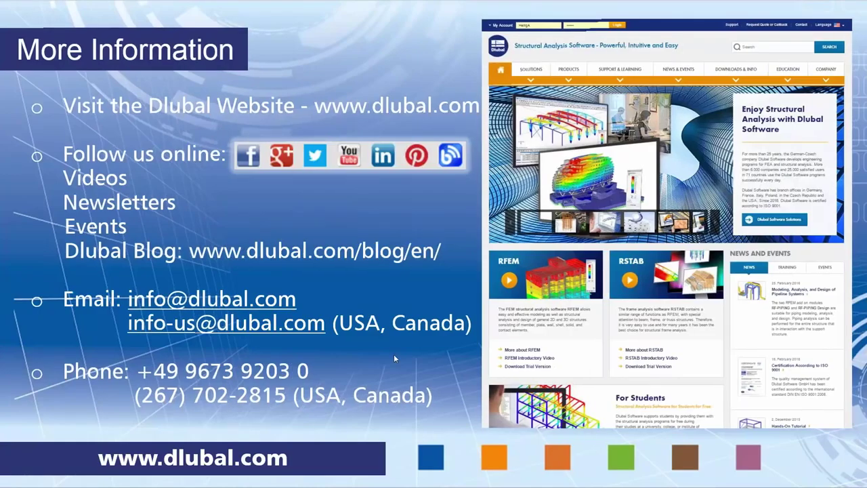
{"action": "left_click", "coordinate": [396, 359]}
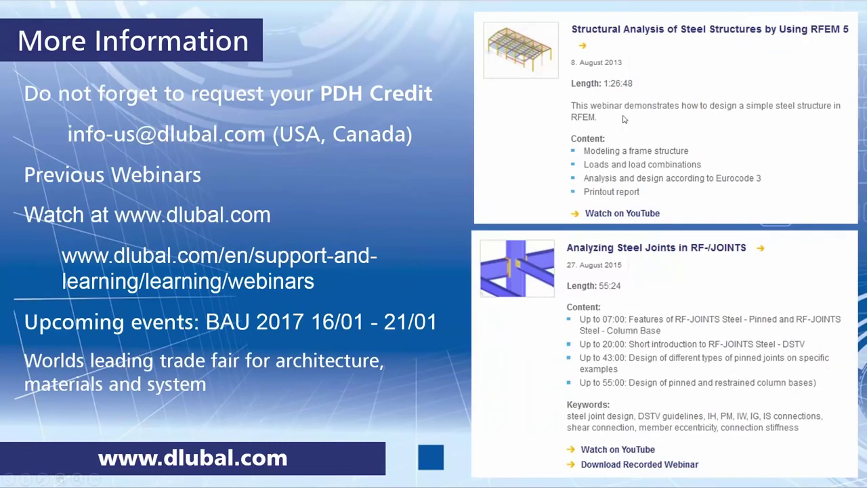